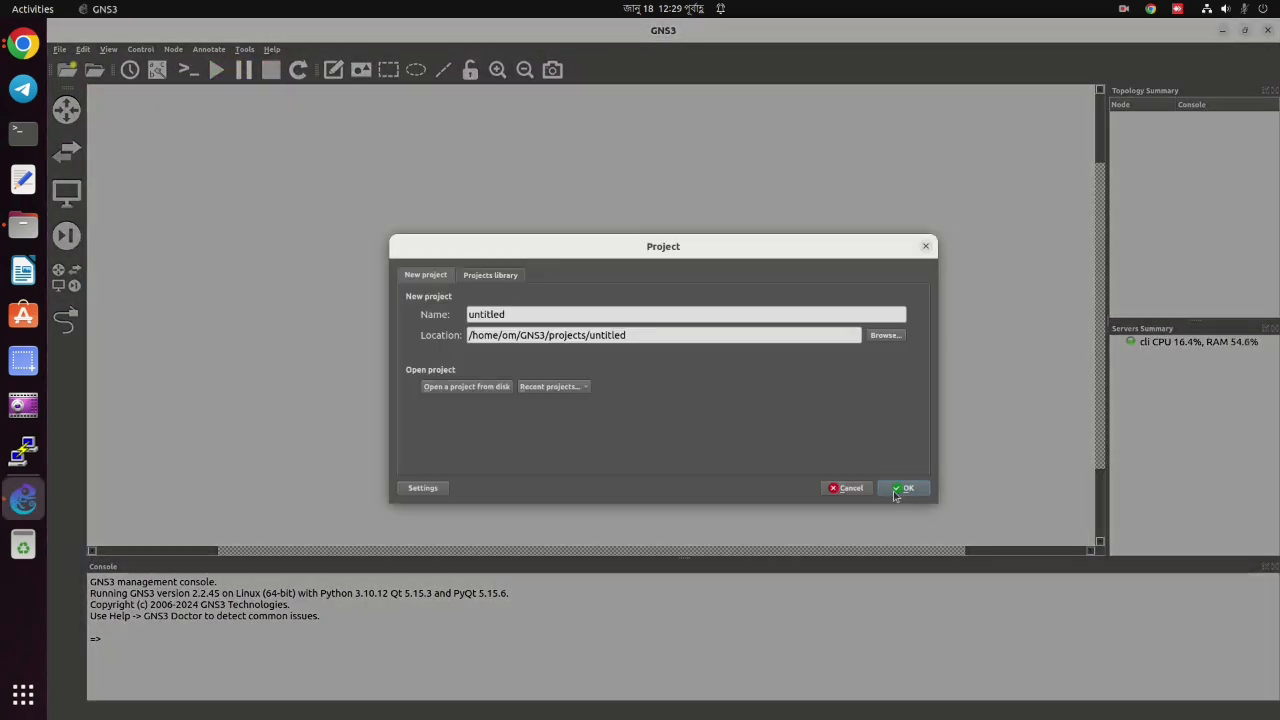
Create a new empty 'untitled' project, overwriting the existing one, then show the applications overview.
click(897, 490)
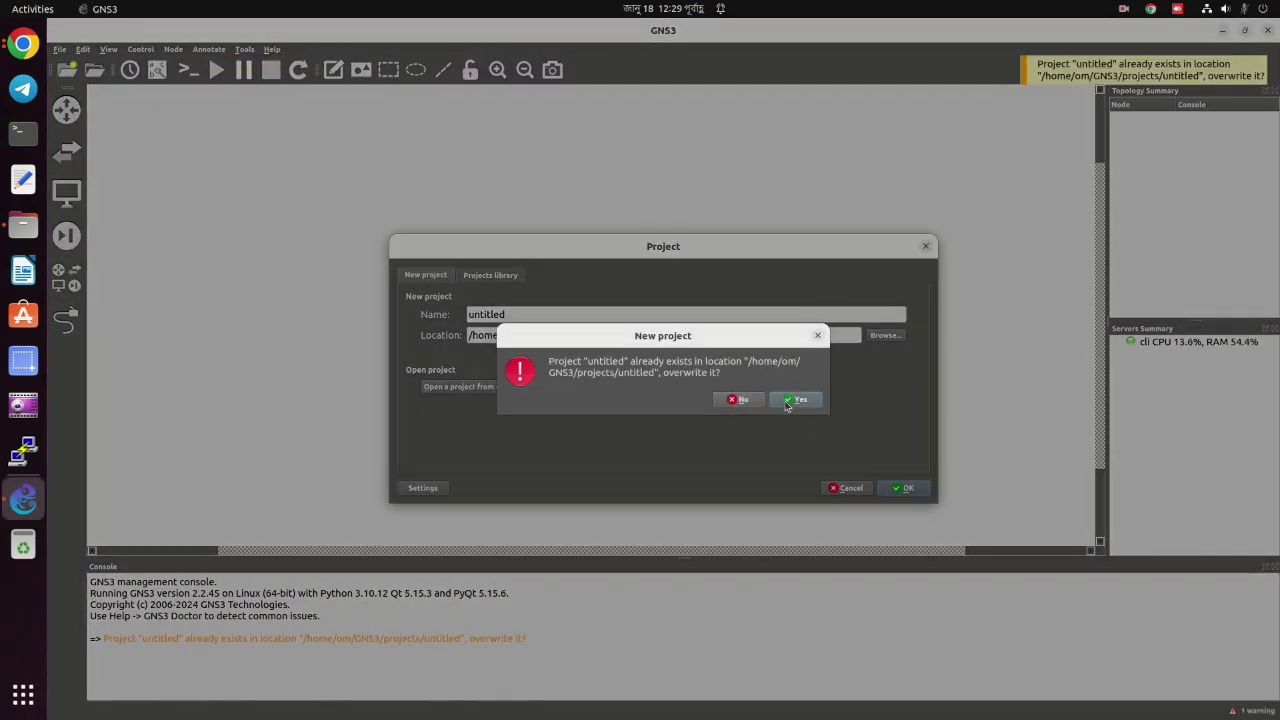
click(786, 404)
click(897, 488)
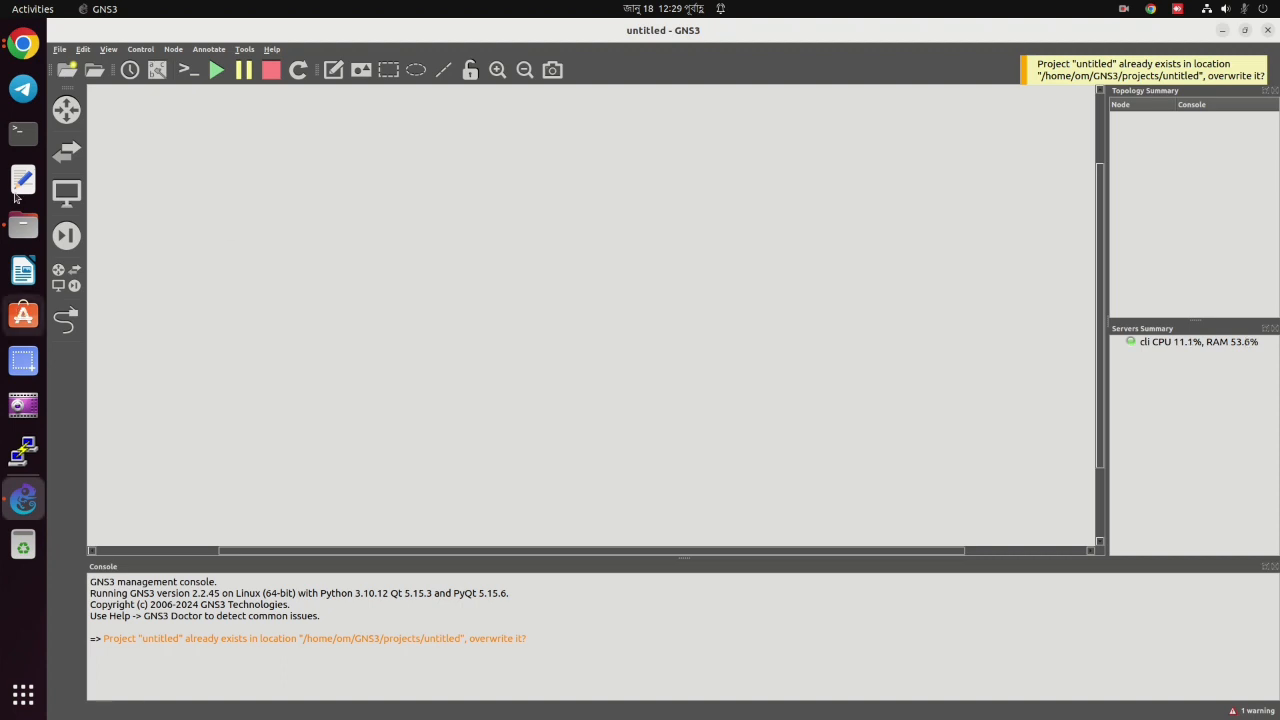
click(14, 690)
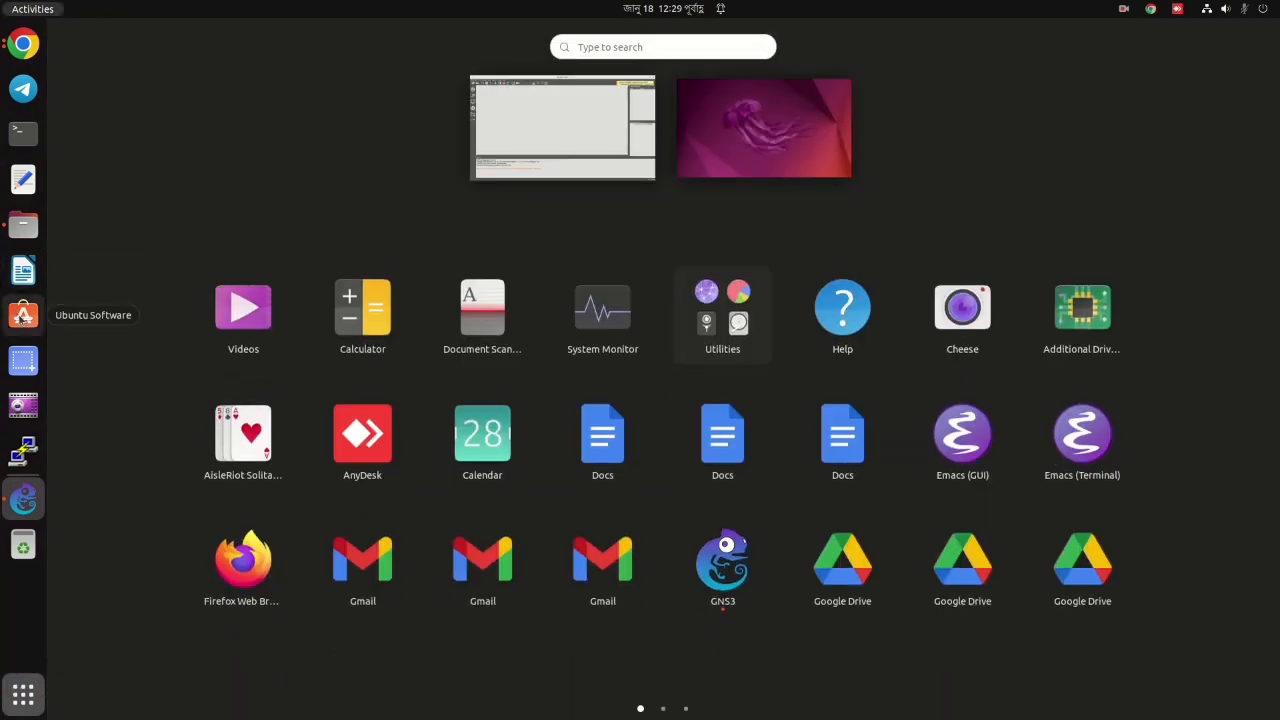
Search maximized Ubuntu Software for 'winbox' and confirm it is already installed.
click(22, 318)
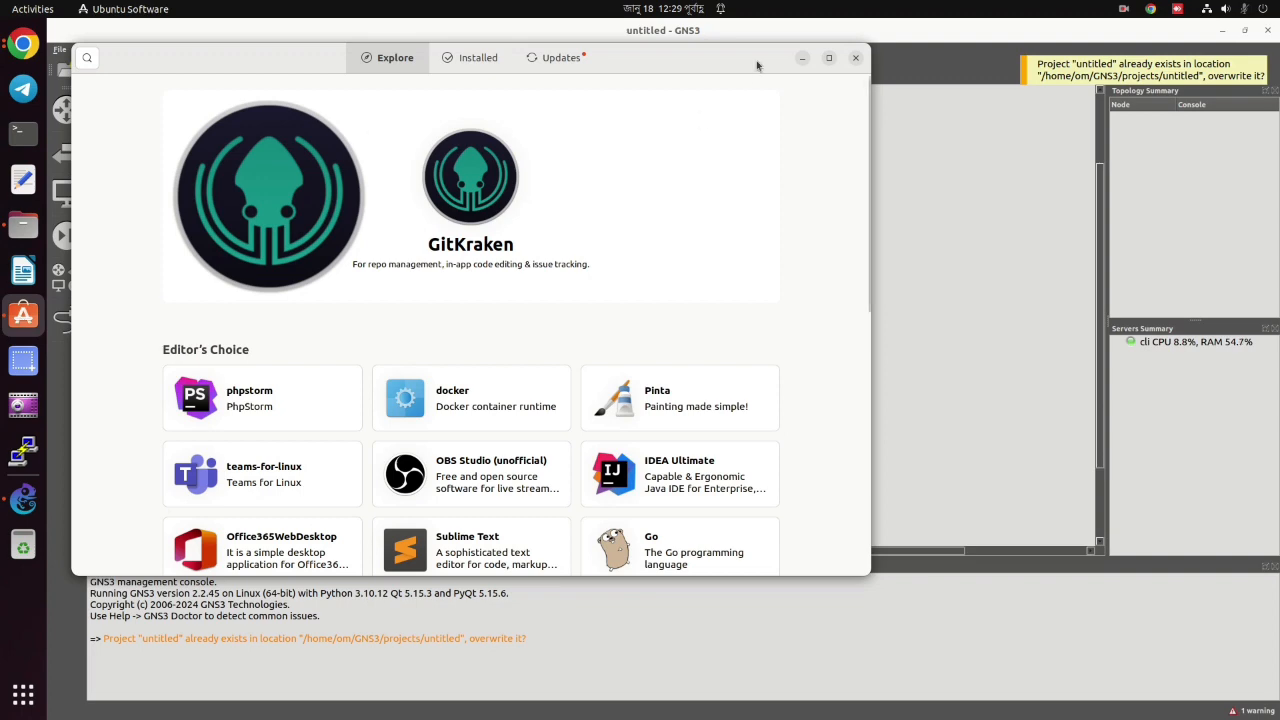
click(829, 57)
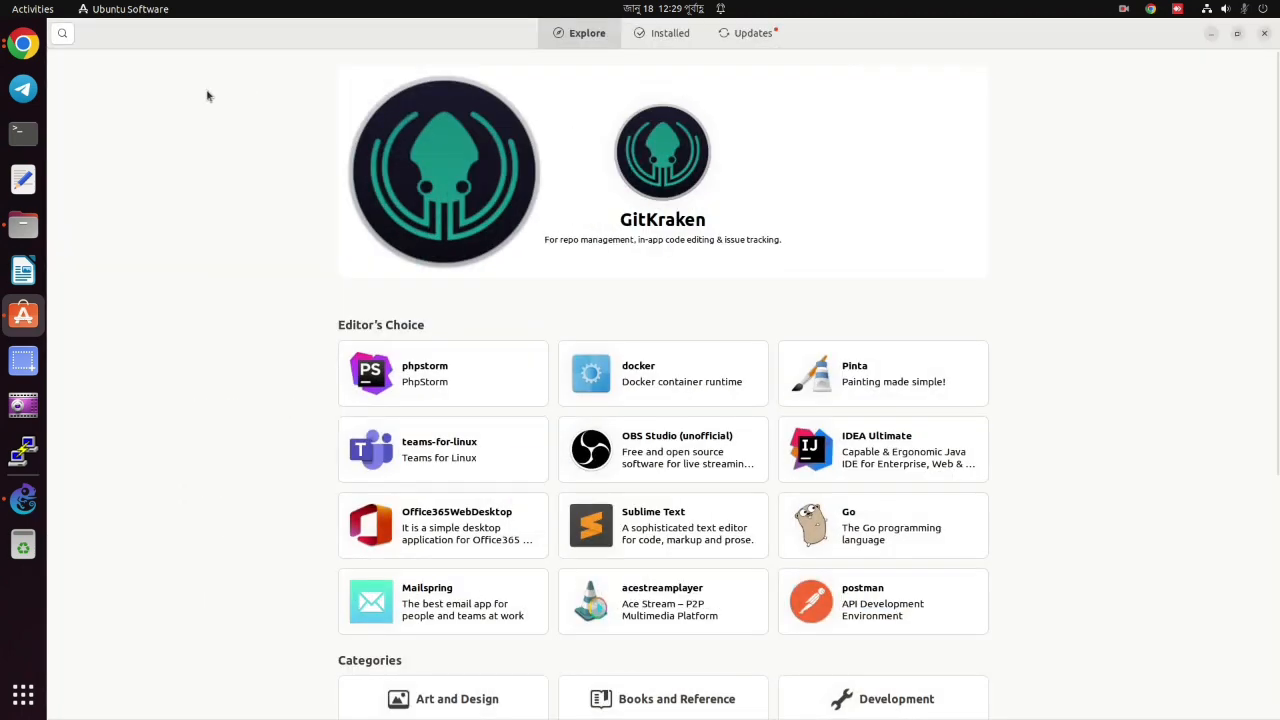
click(63, 34)
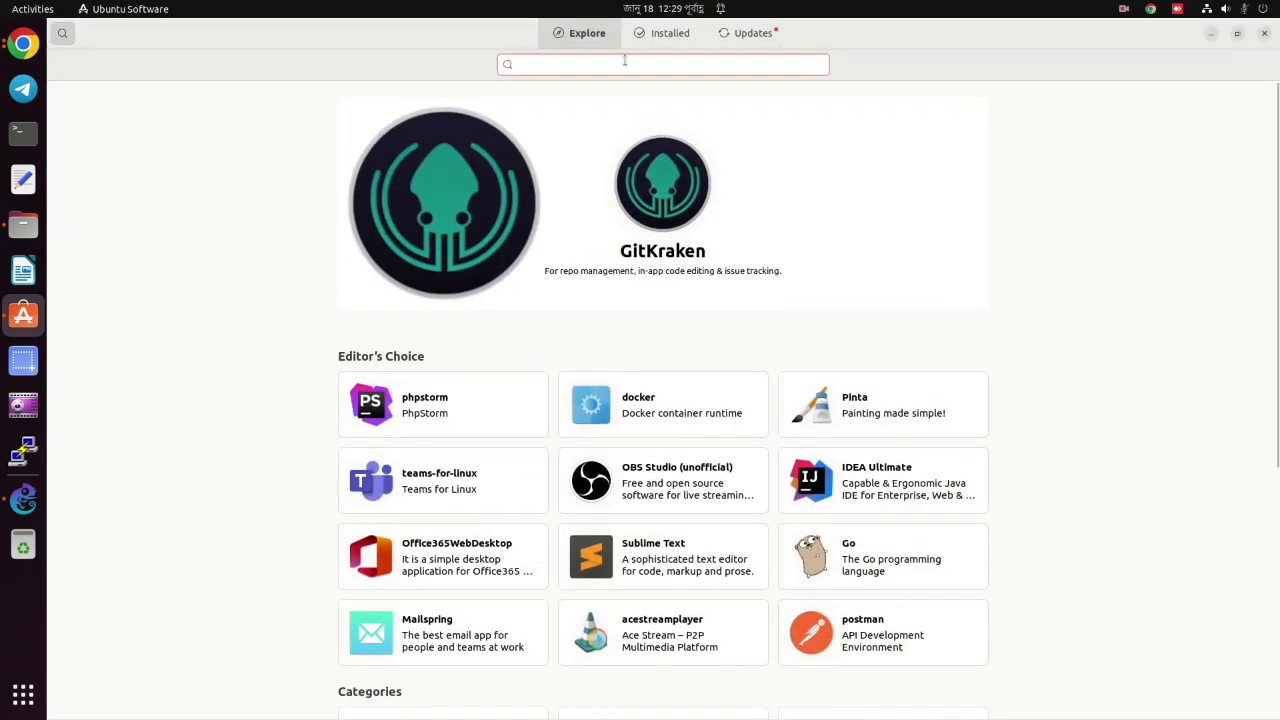
text(wi)
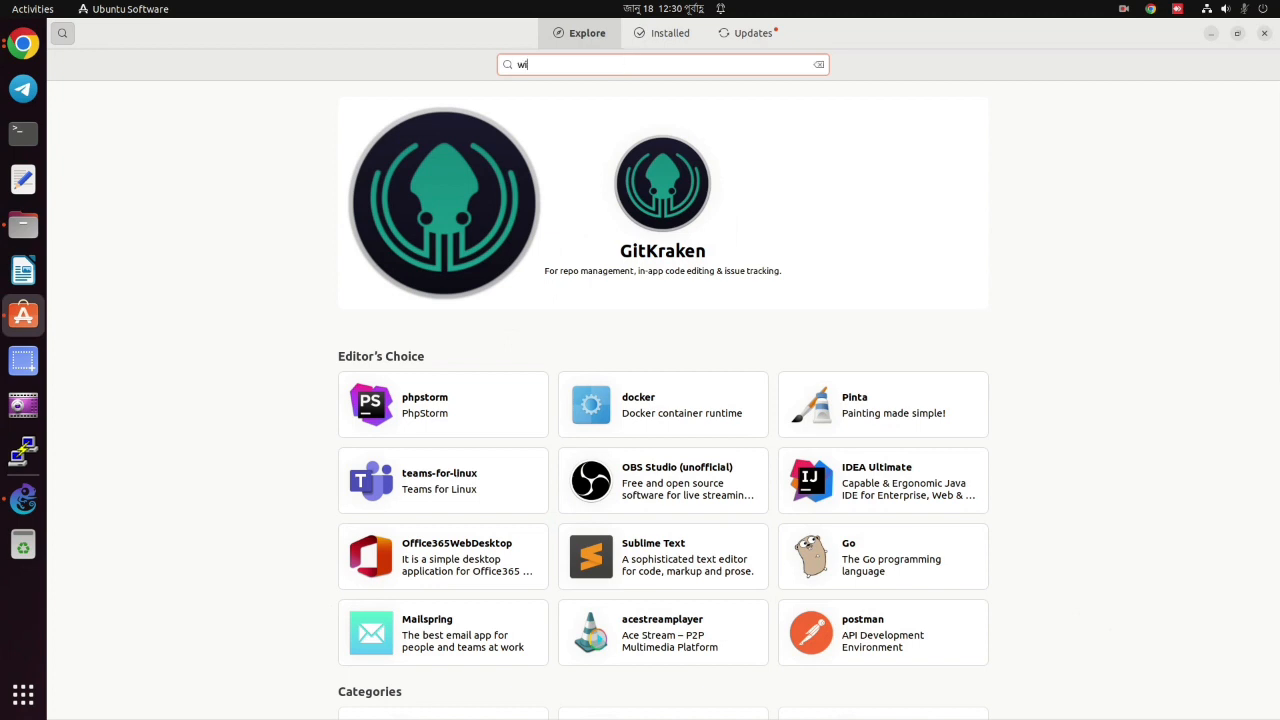
text(nbos)
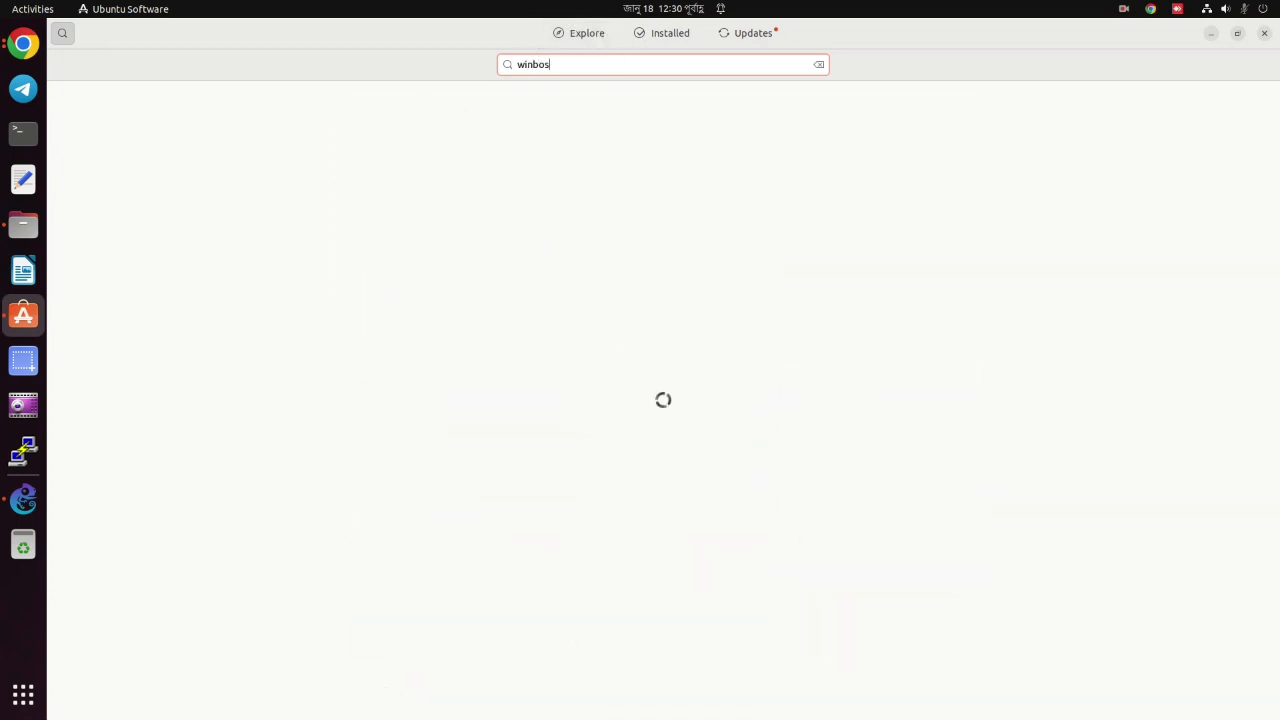
key(BackSpace)
text(x)
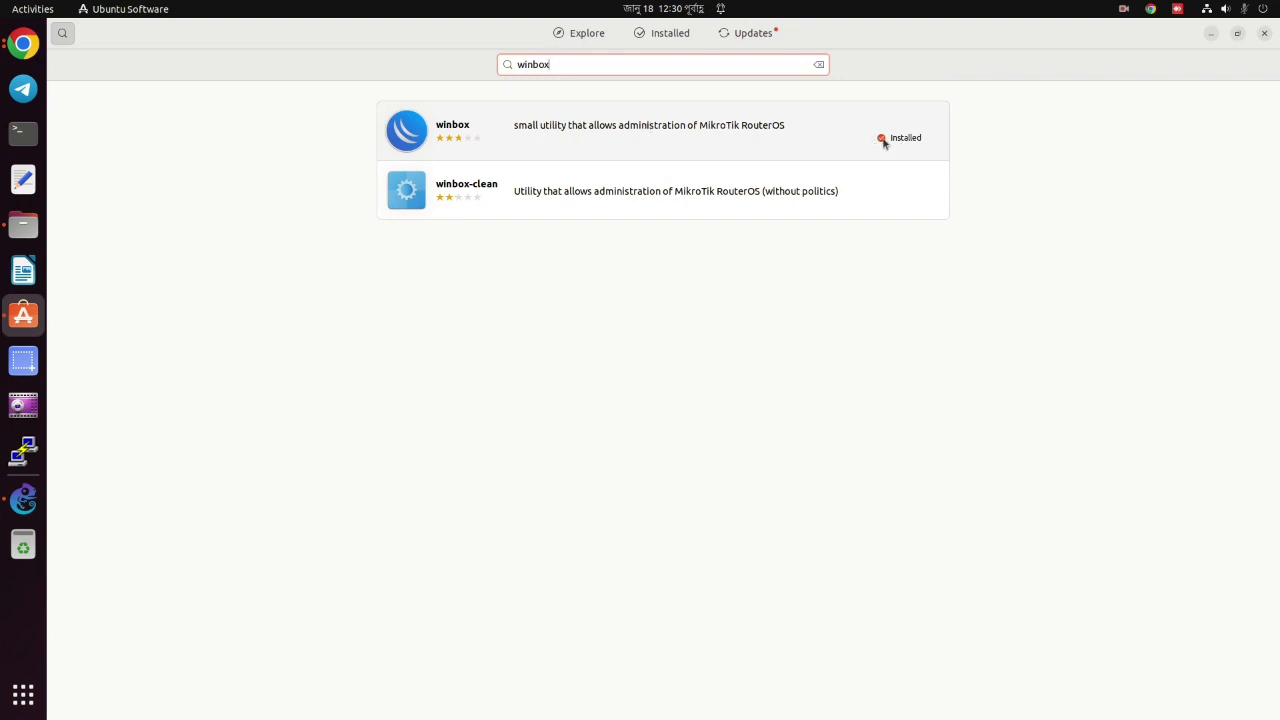
click(23, 132)
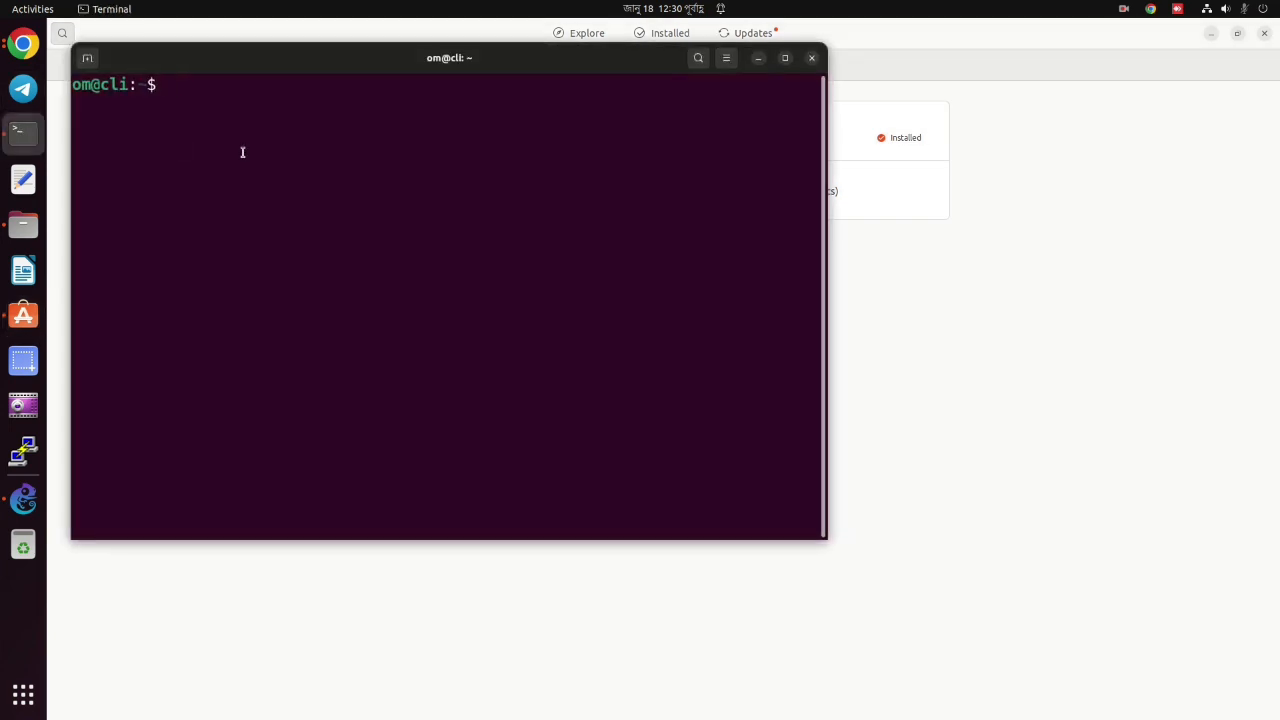
Run 'sudo snap install winbox' with the admin password and confirm winbox is already installed.
text(sudo snap instal)
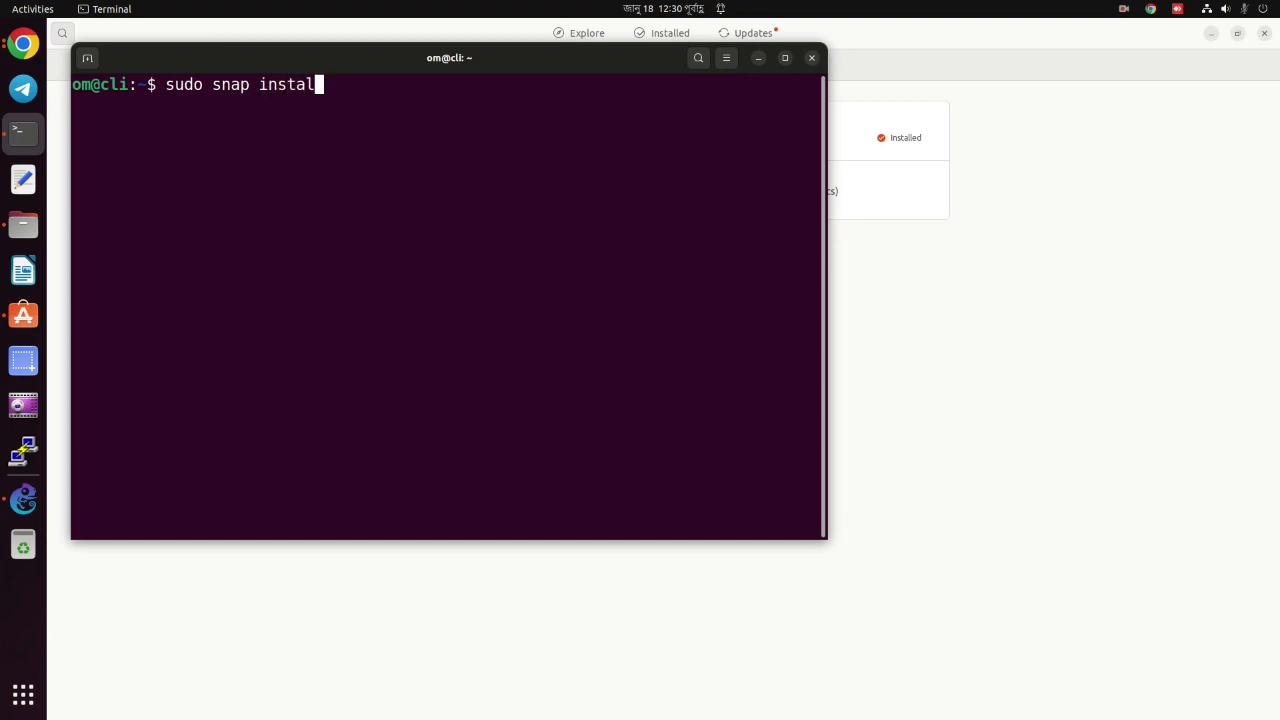
text(l winbox)
key(Return)
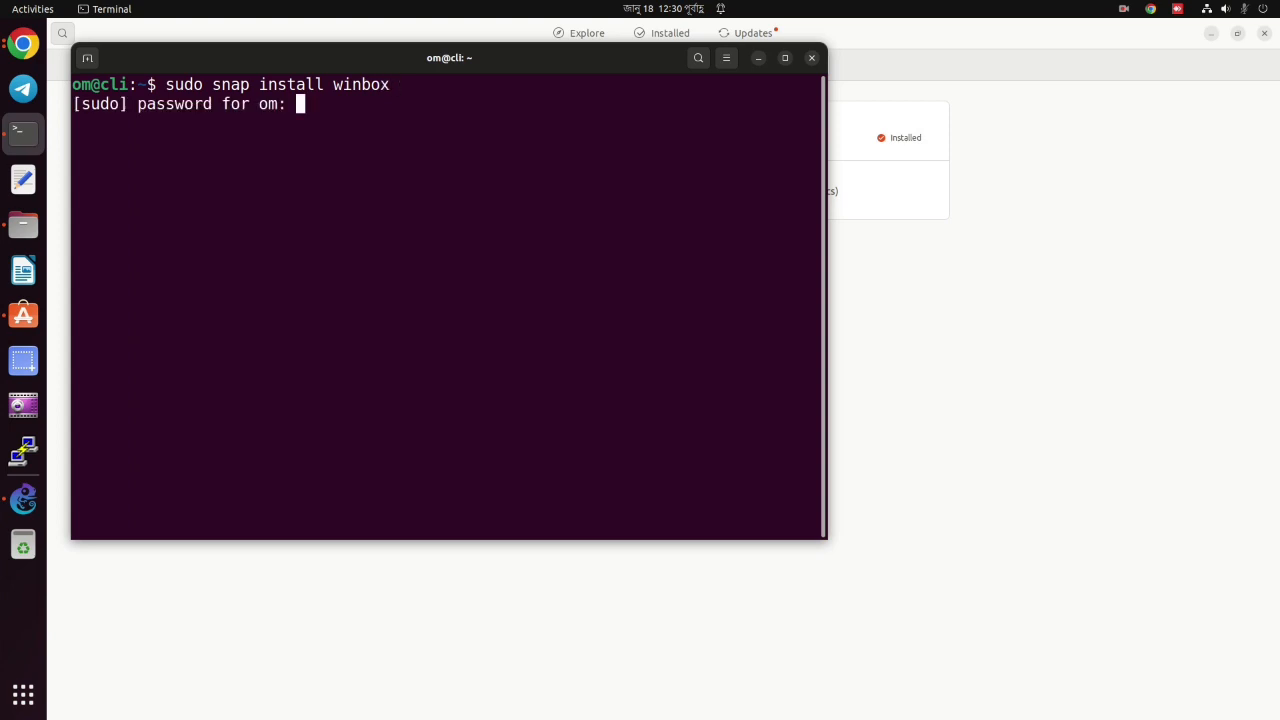
key(Return)
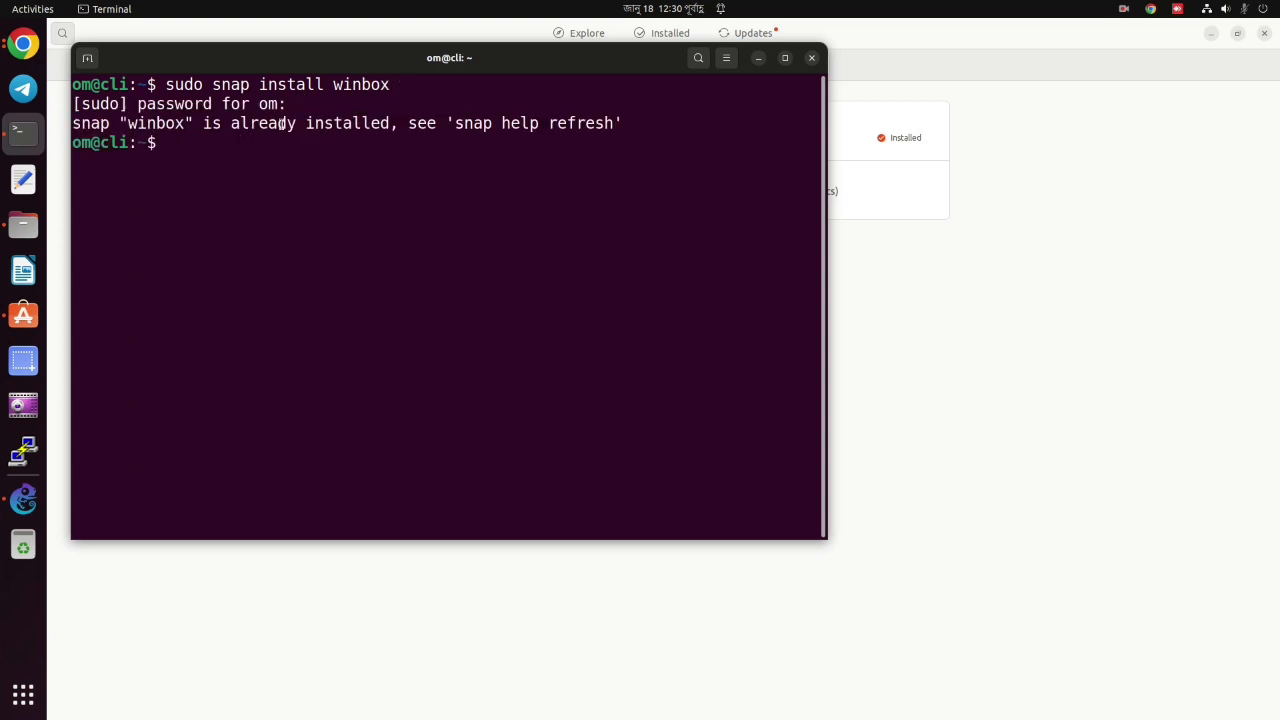
triple_click(240, 124)
click(242, 124)
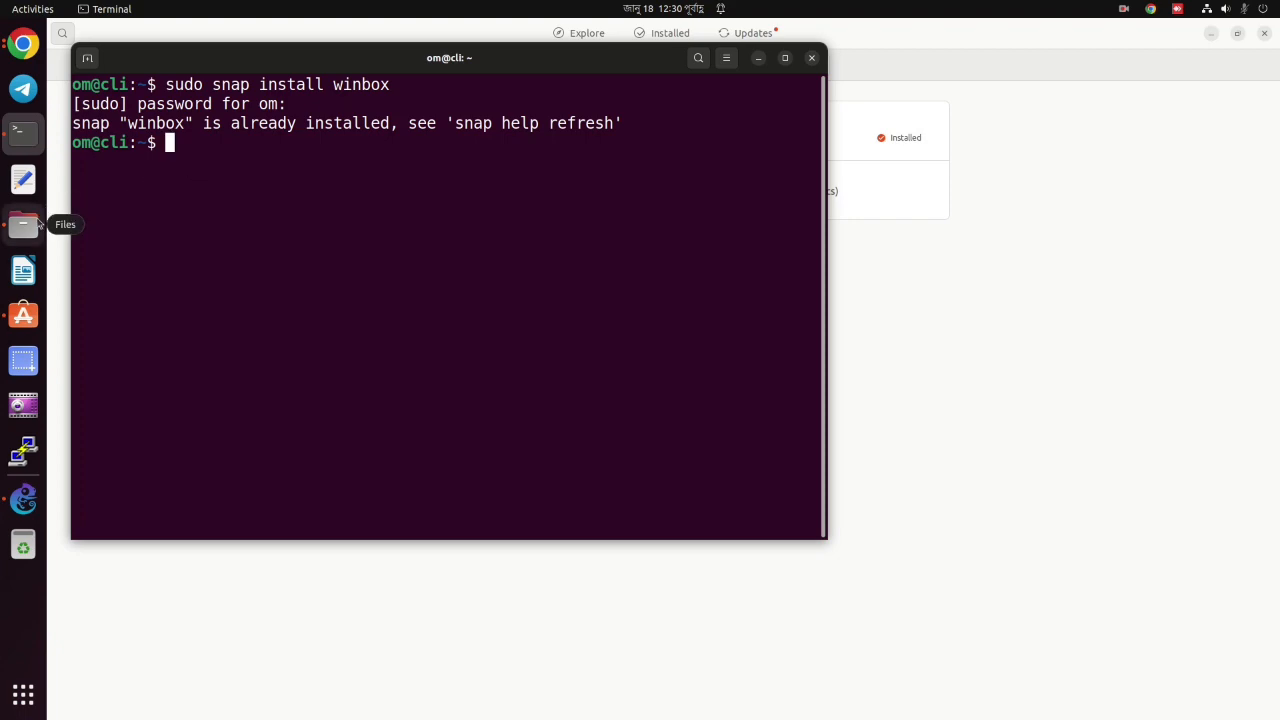
click(36, 222)
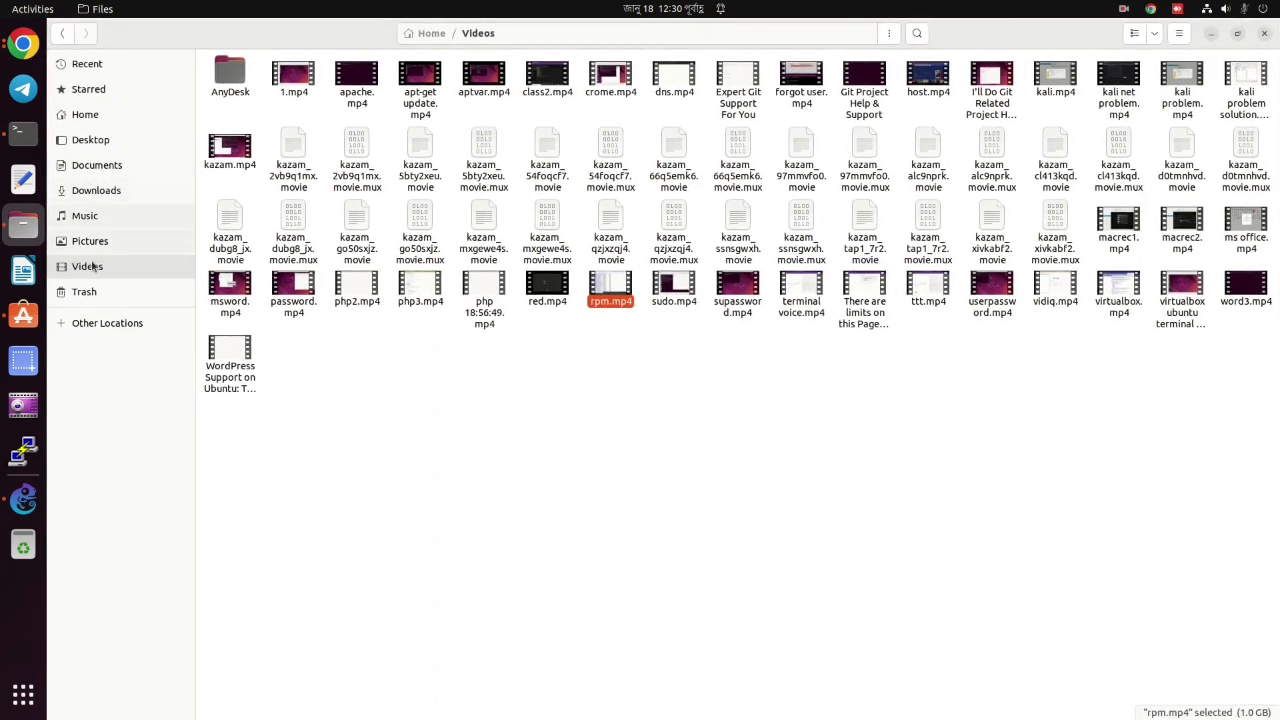
Open the 'winbox in gns3' notes from Home > youtube 2024 and place them beside the terminal.
click(100, 117)
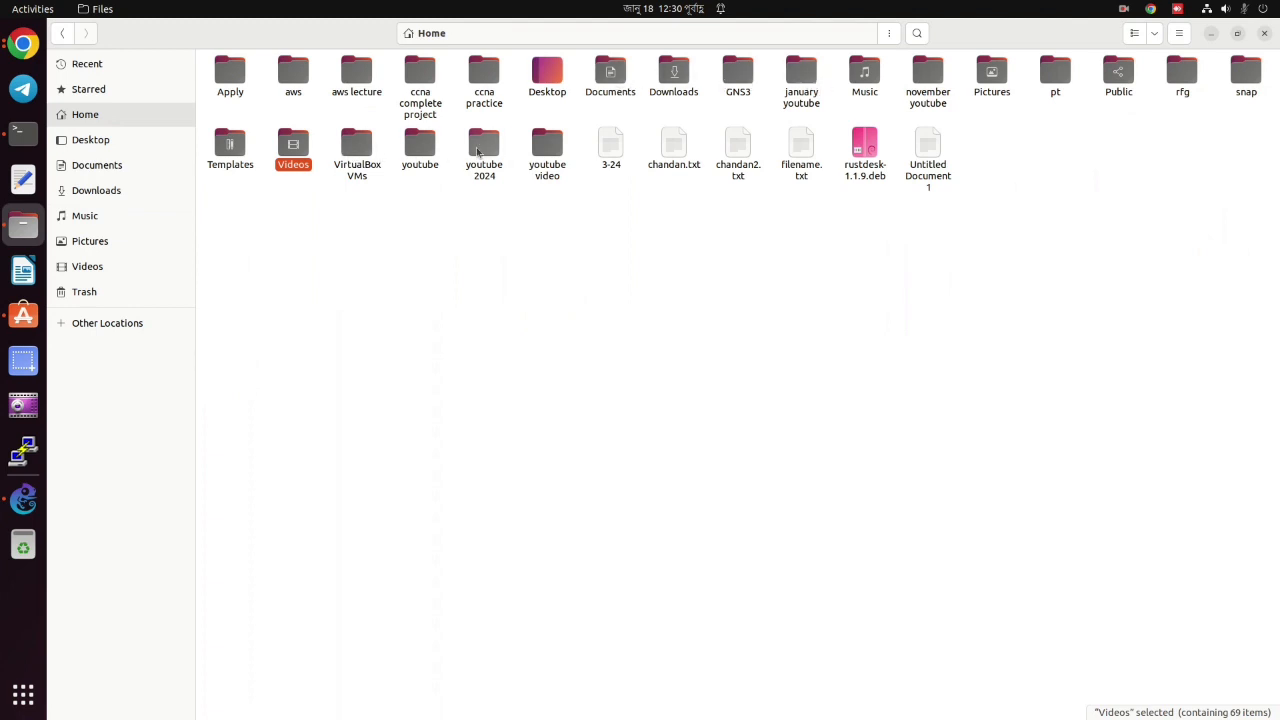
double_click(484, 150)
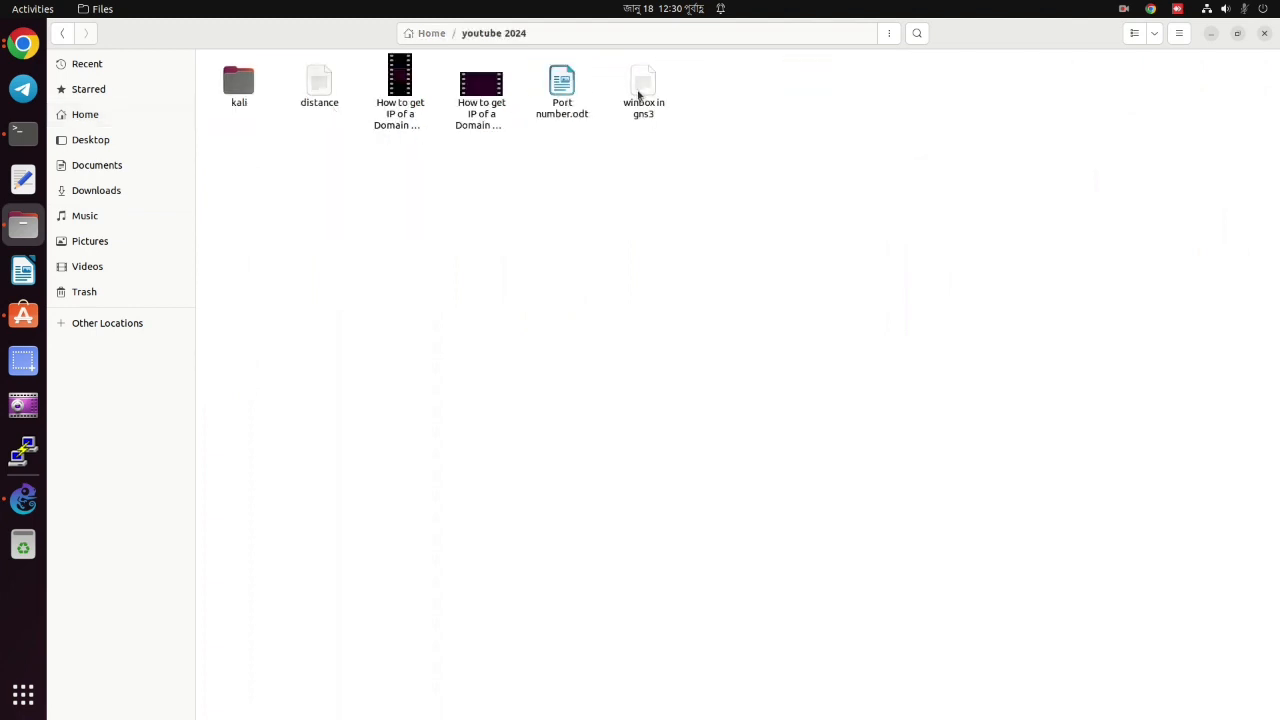
double_click(638, 95)
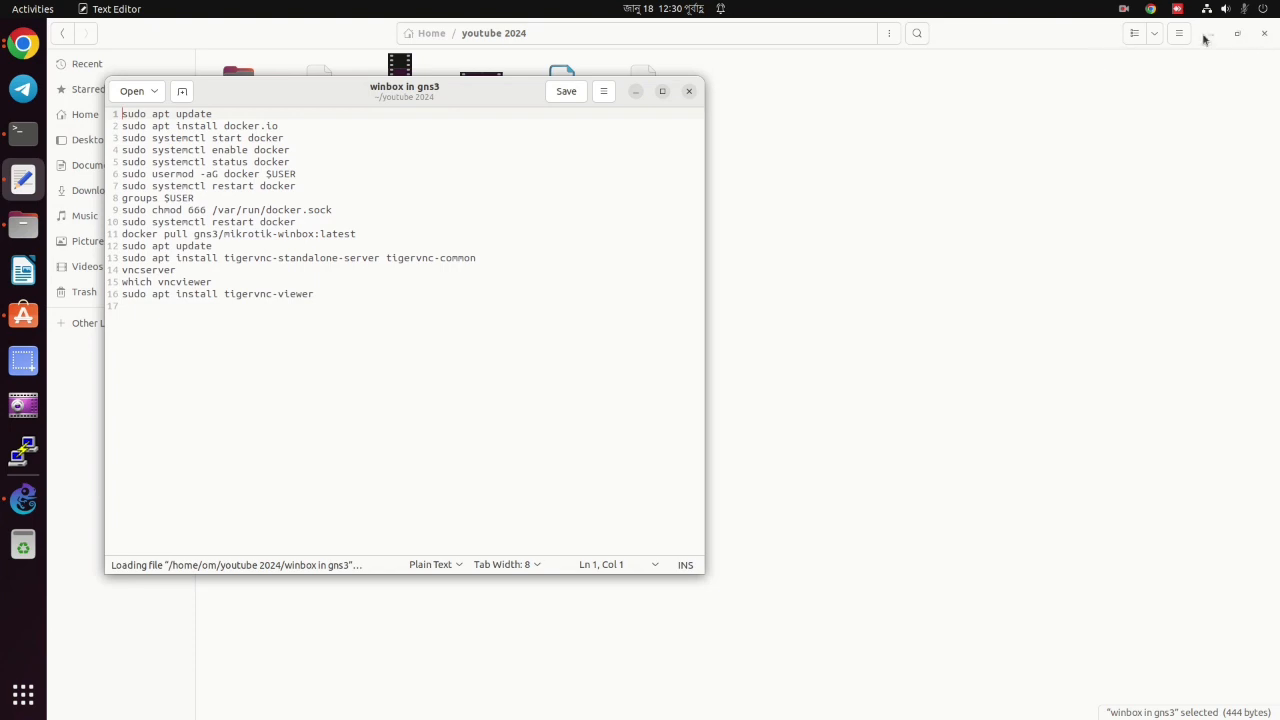
click(1208, 34)
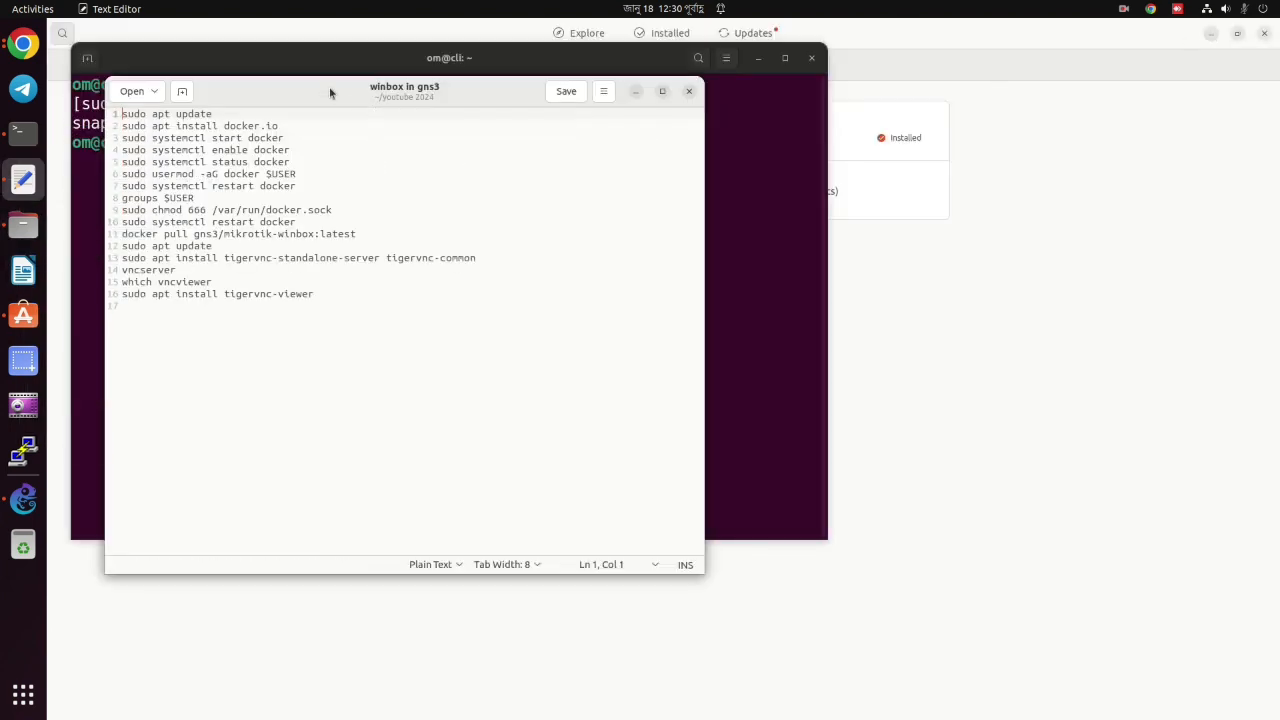
drag(331, 91, 936, 62)
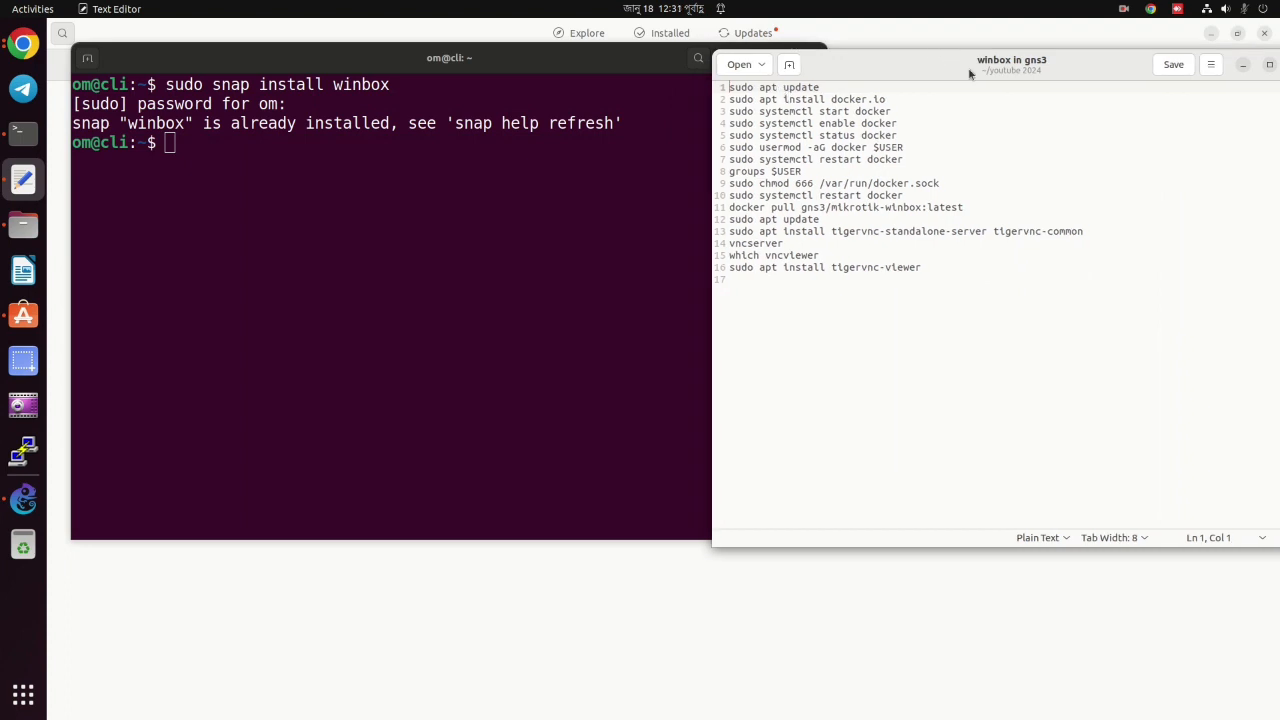
Copy the 'sudo apt update' line from the notes into the terminal and run it.
click(1121, 10)
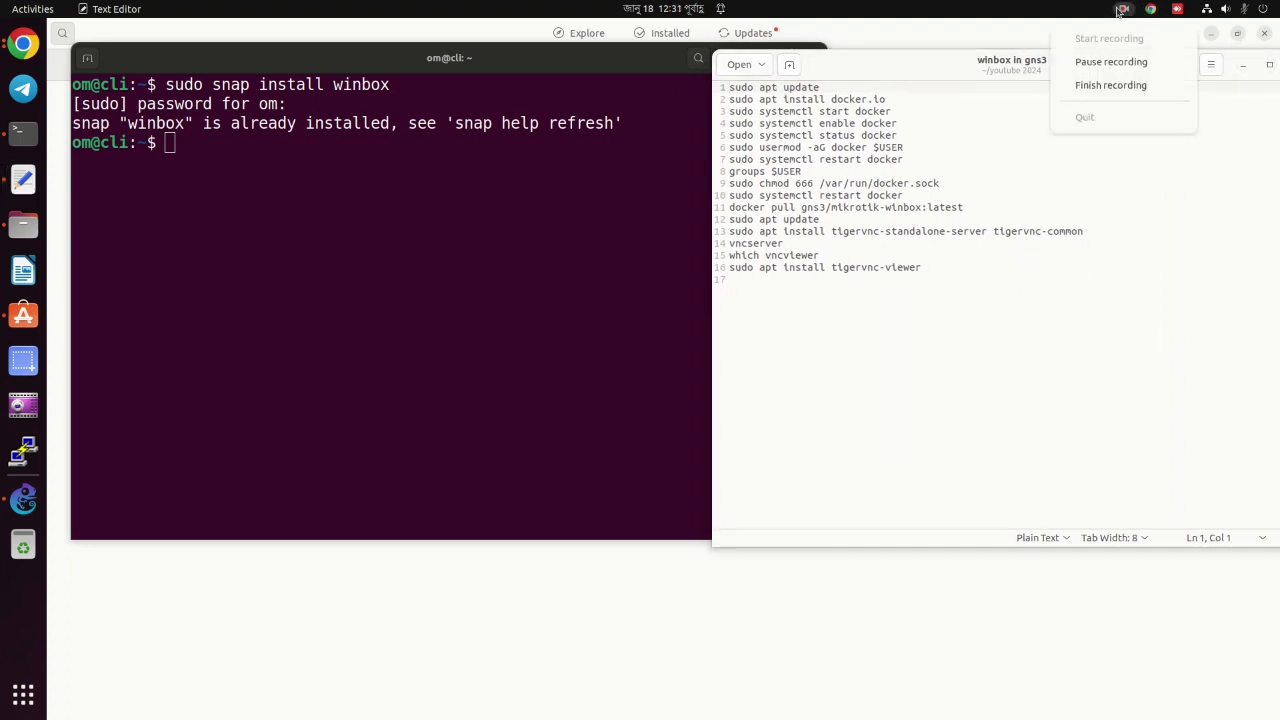
click(1119, 10)
triple_click(781, 87)
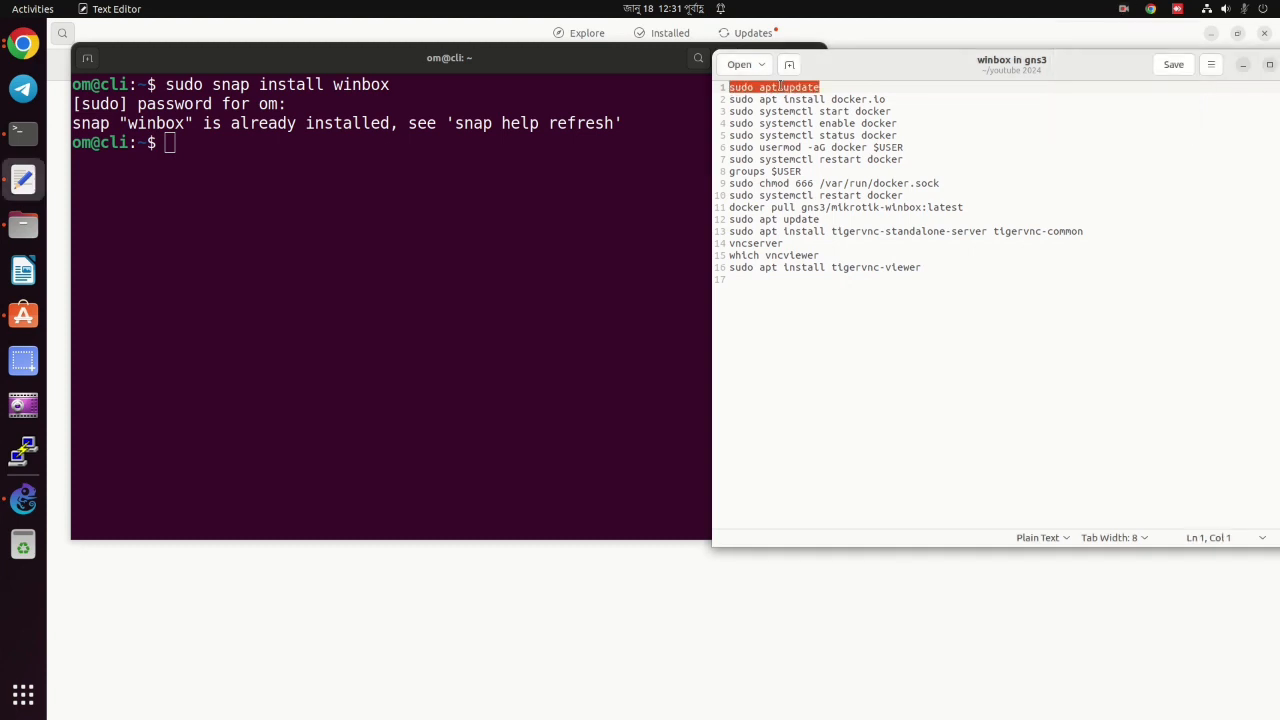
right_click(781, 87)
click(812, 147)
right_click(264, 187)
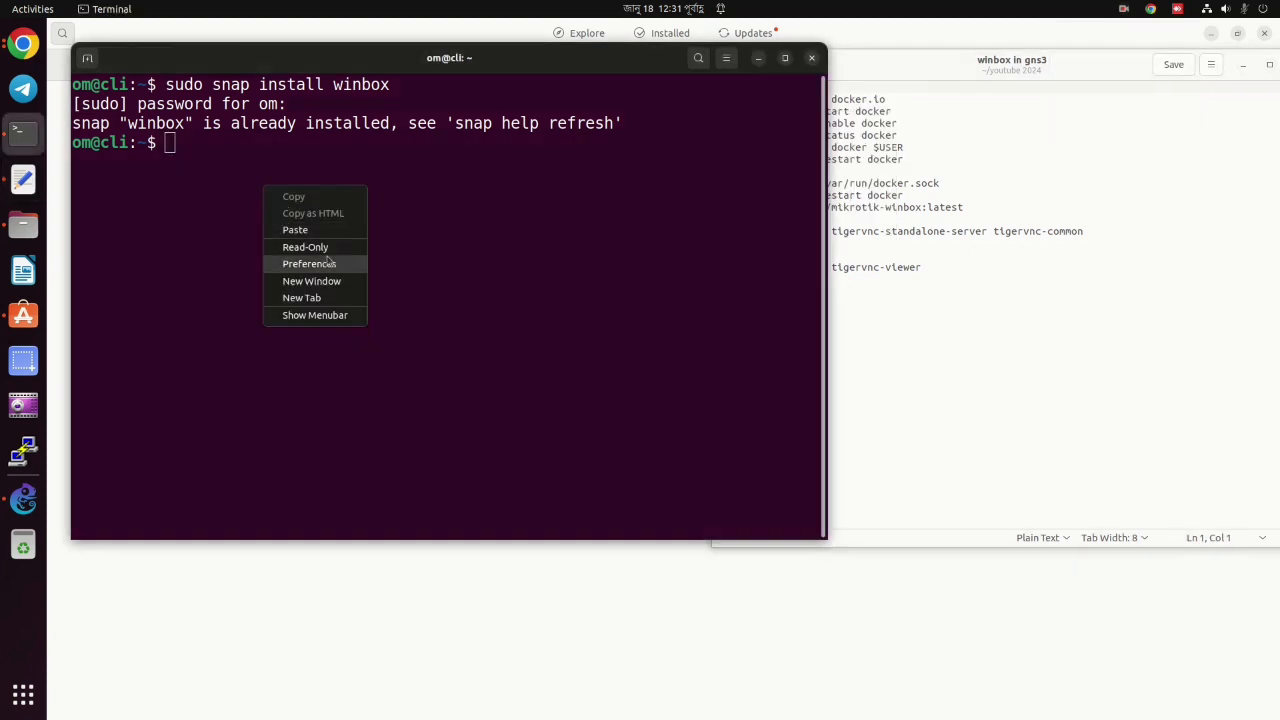
click(320, 231)
key(Return)
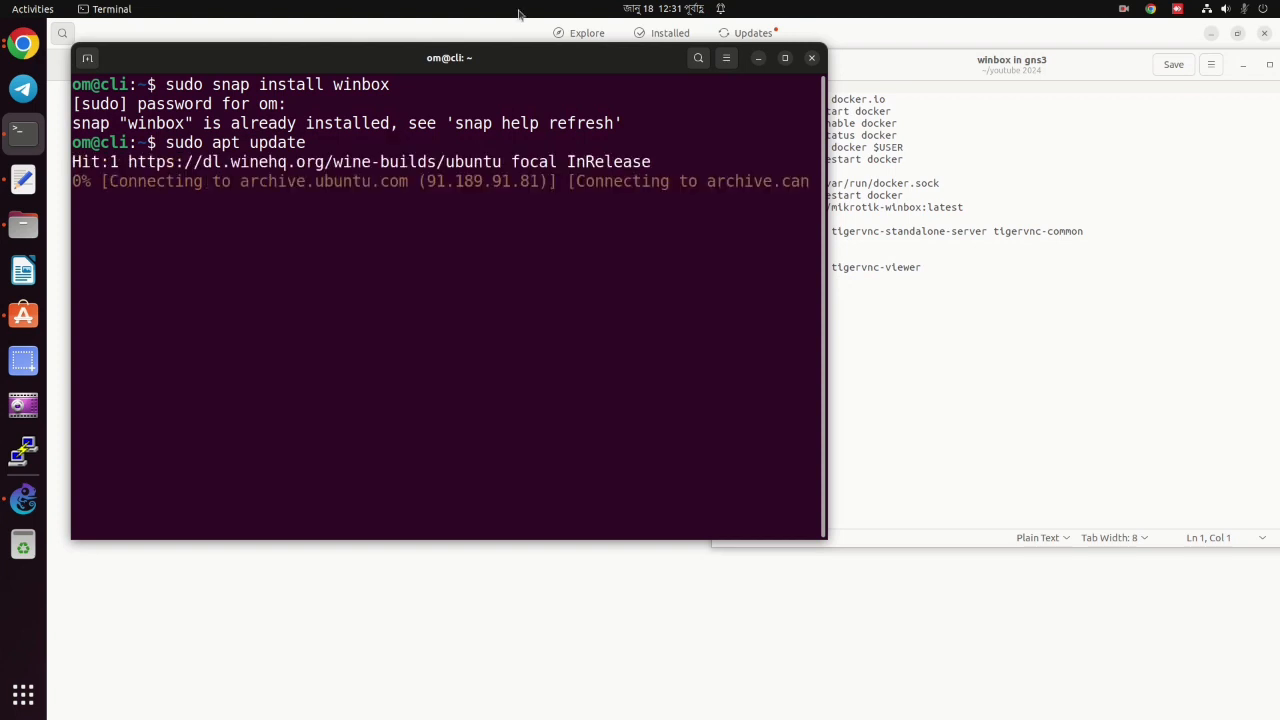
Copy the docker.io install line from the notes for pasting into the terminal.
click(869, 159)
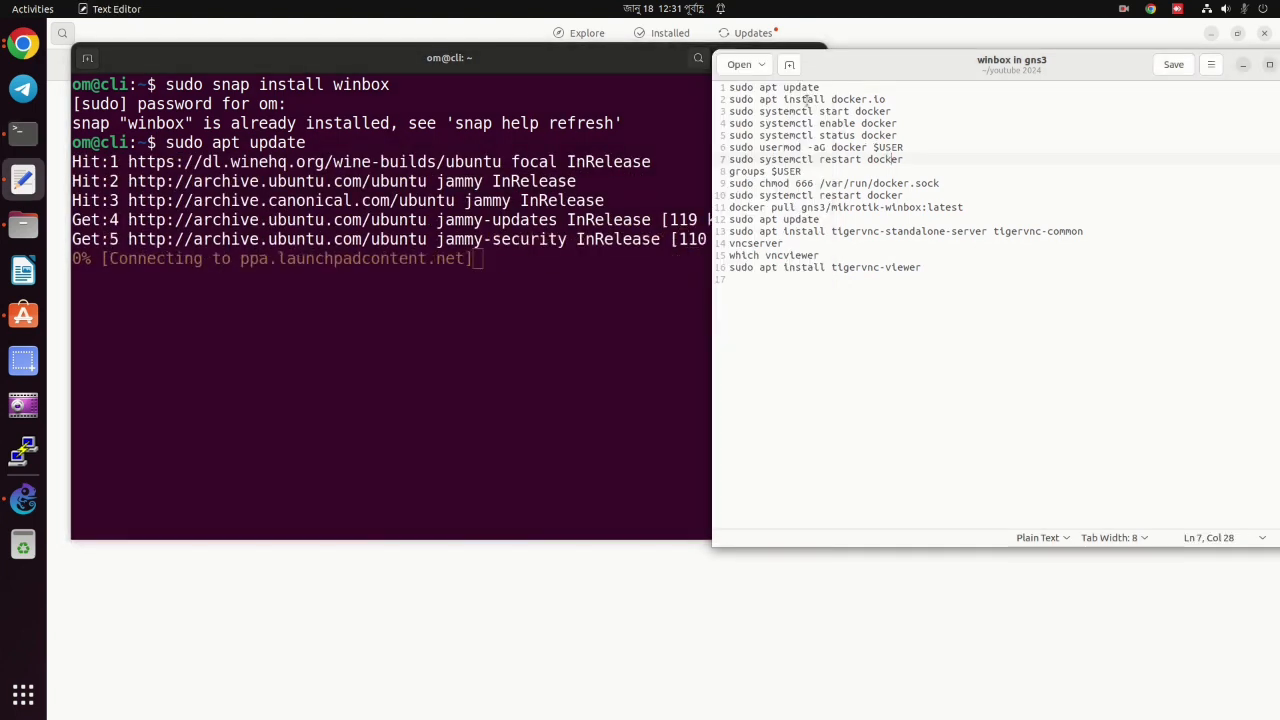
triple_click(806, 100)
right_click(808, 100)
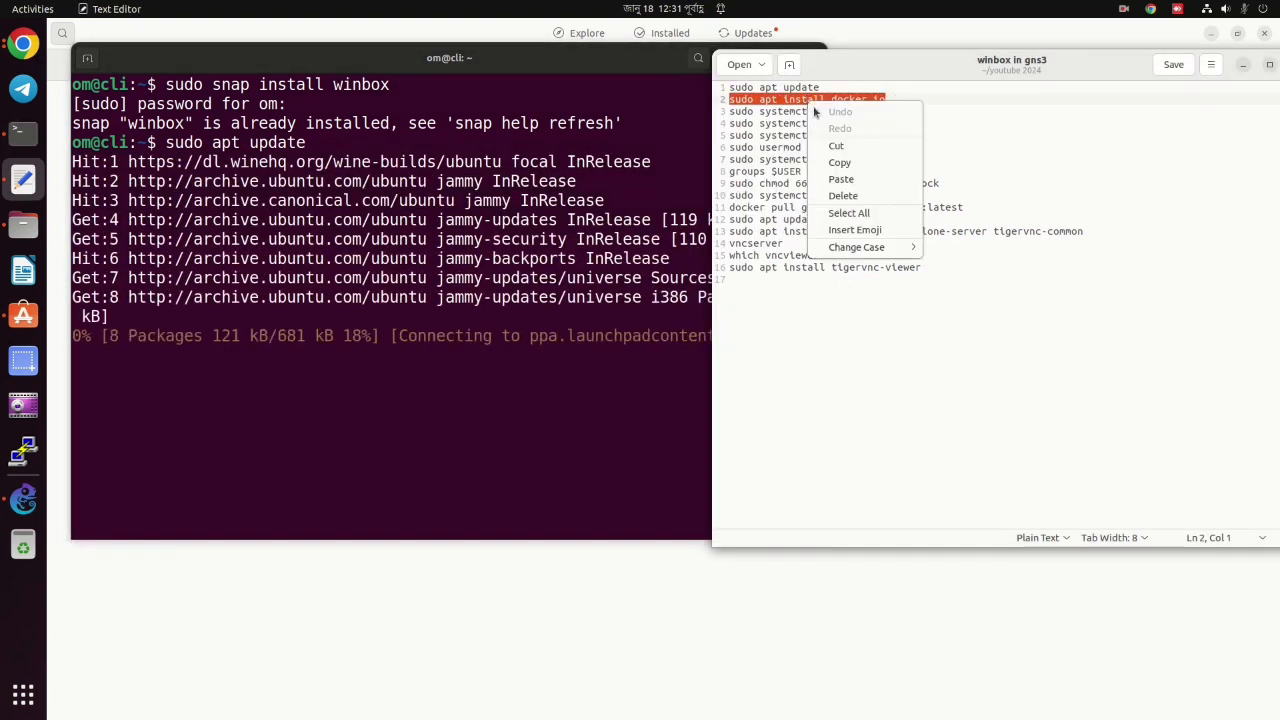
click(840, 163)
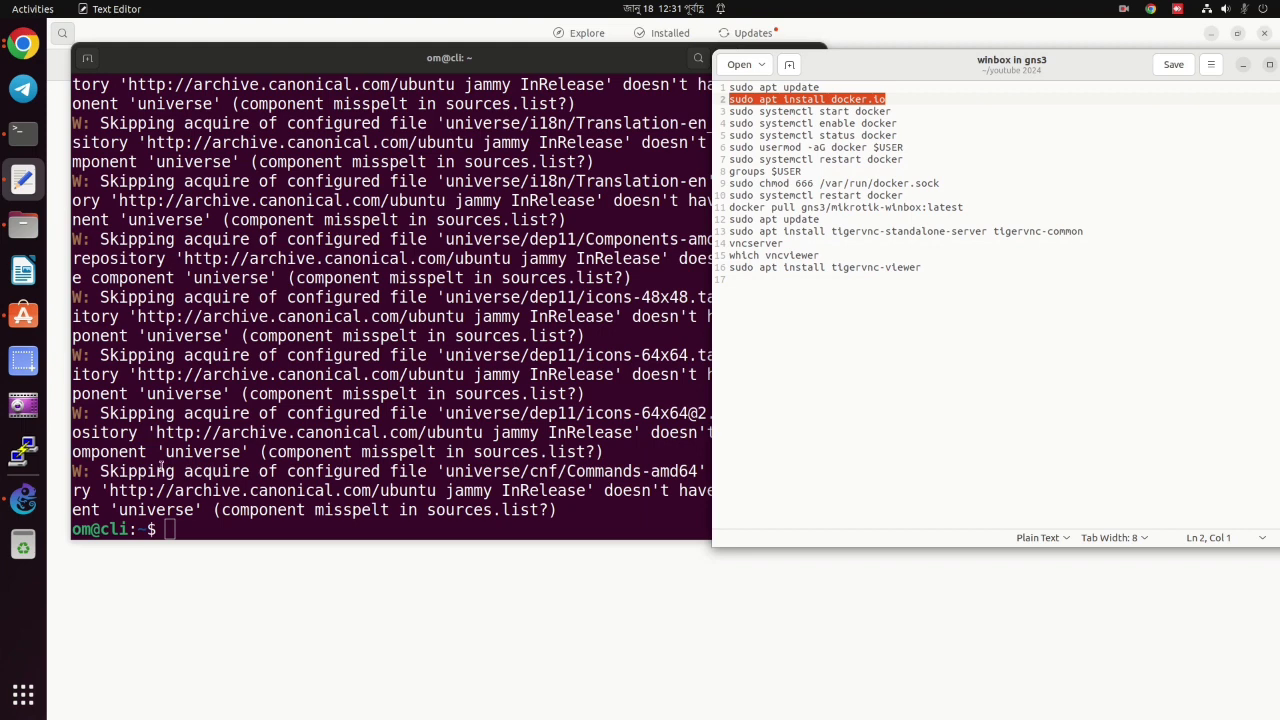
right_click(183, 529)
Install docker.io and start the Docker service using the commands from the notes.
click(220, 575)
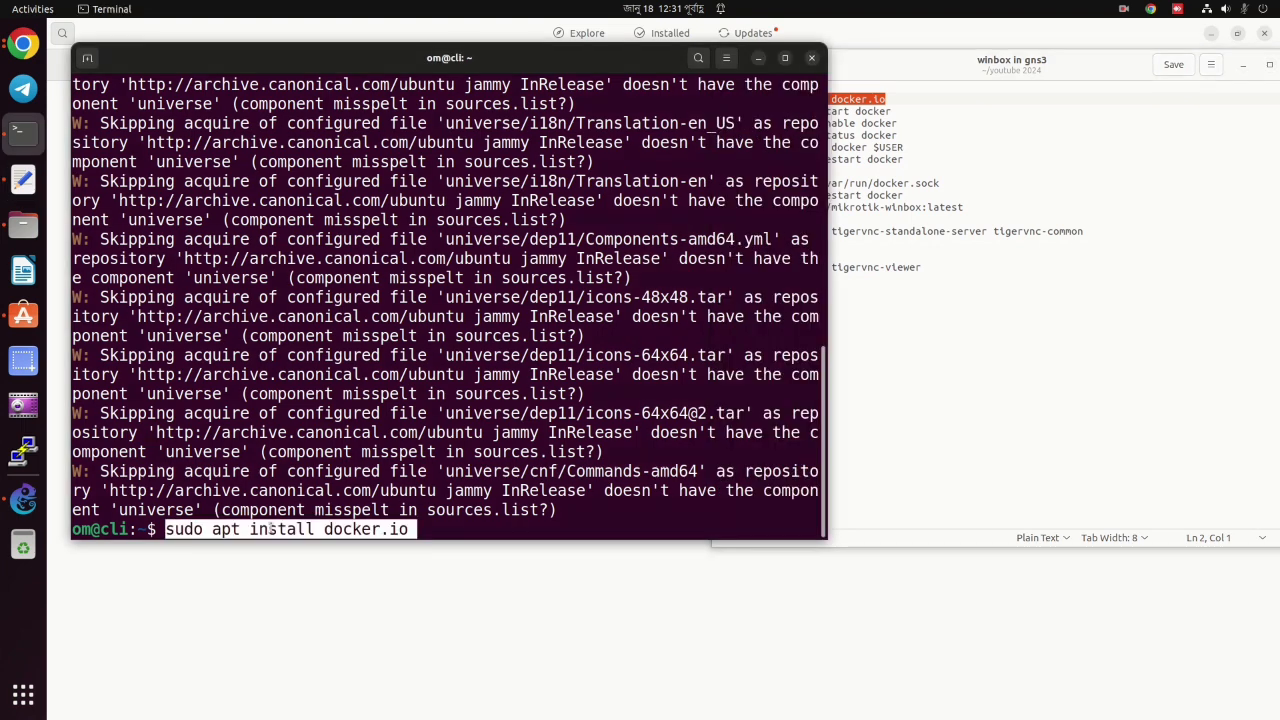
key(Return)
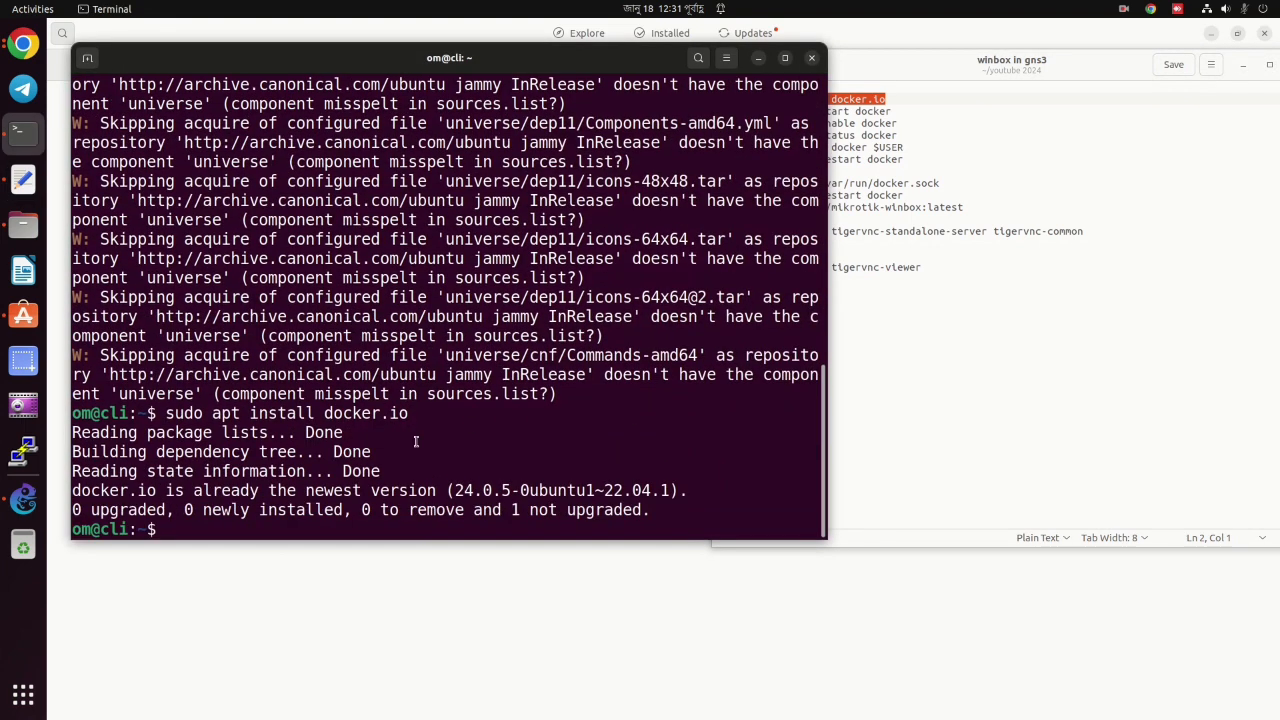
click(878, 112)
triple_click(878, 112)
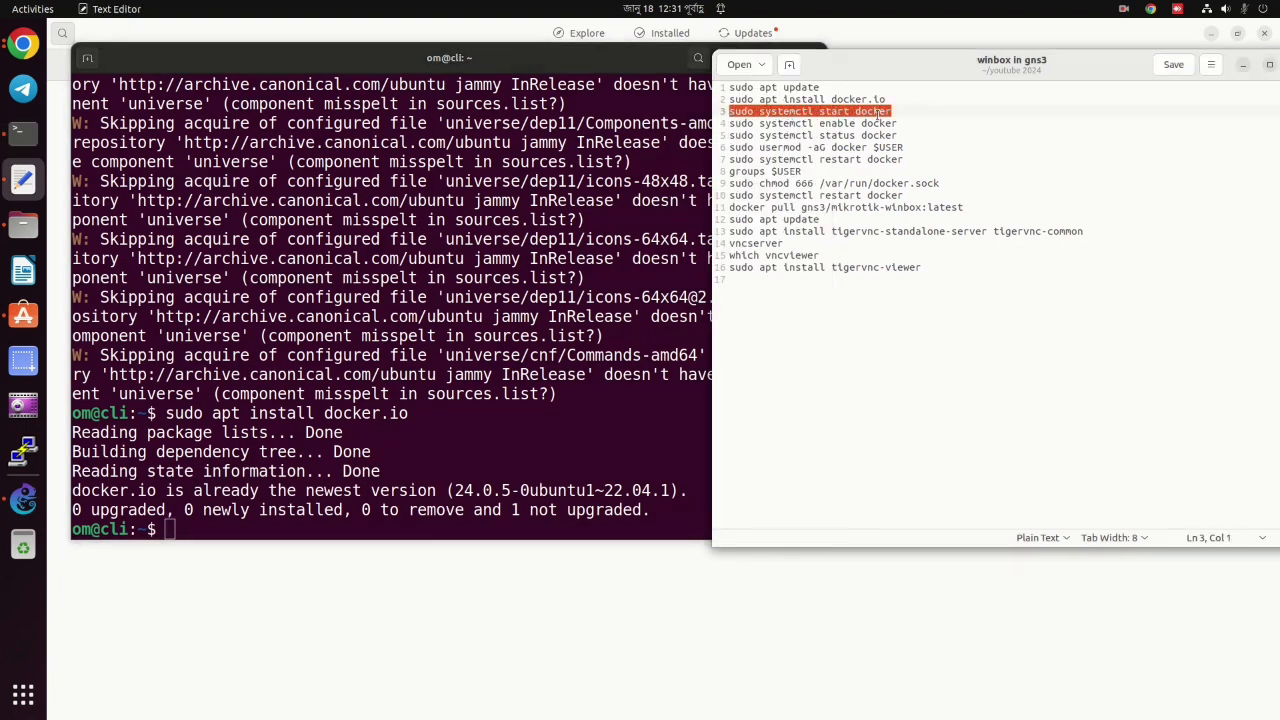
right_click(870, 112)
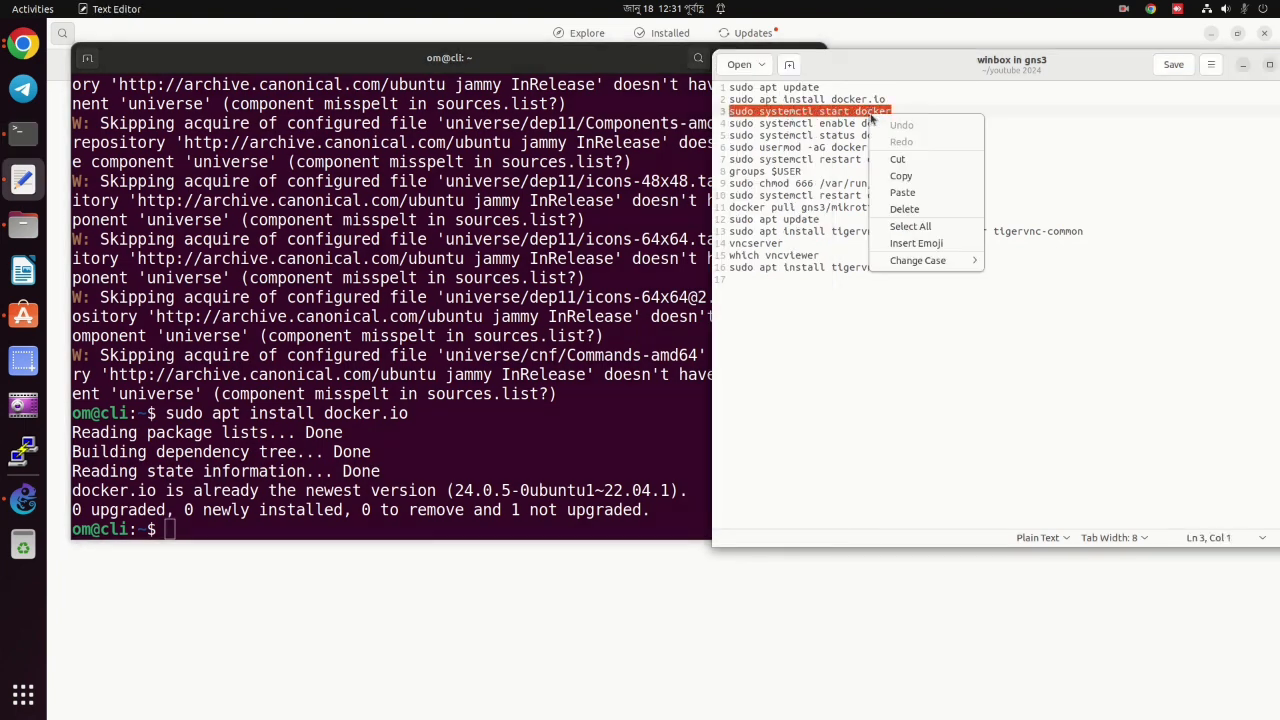
click(901, 176)
right_click(187, 533)
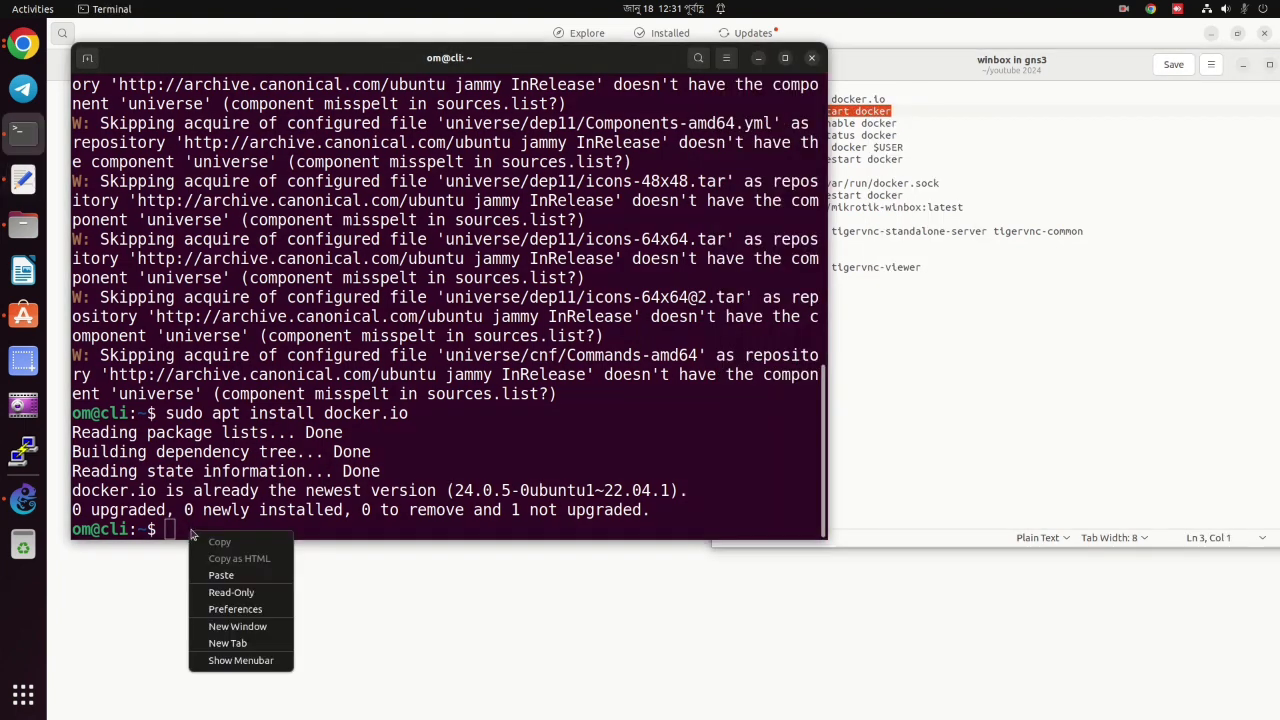
click(220, 575)
key(Return)
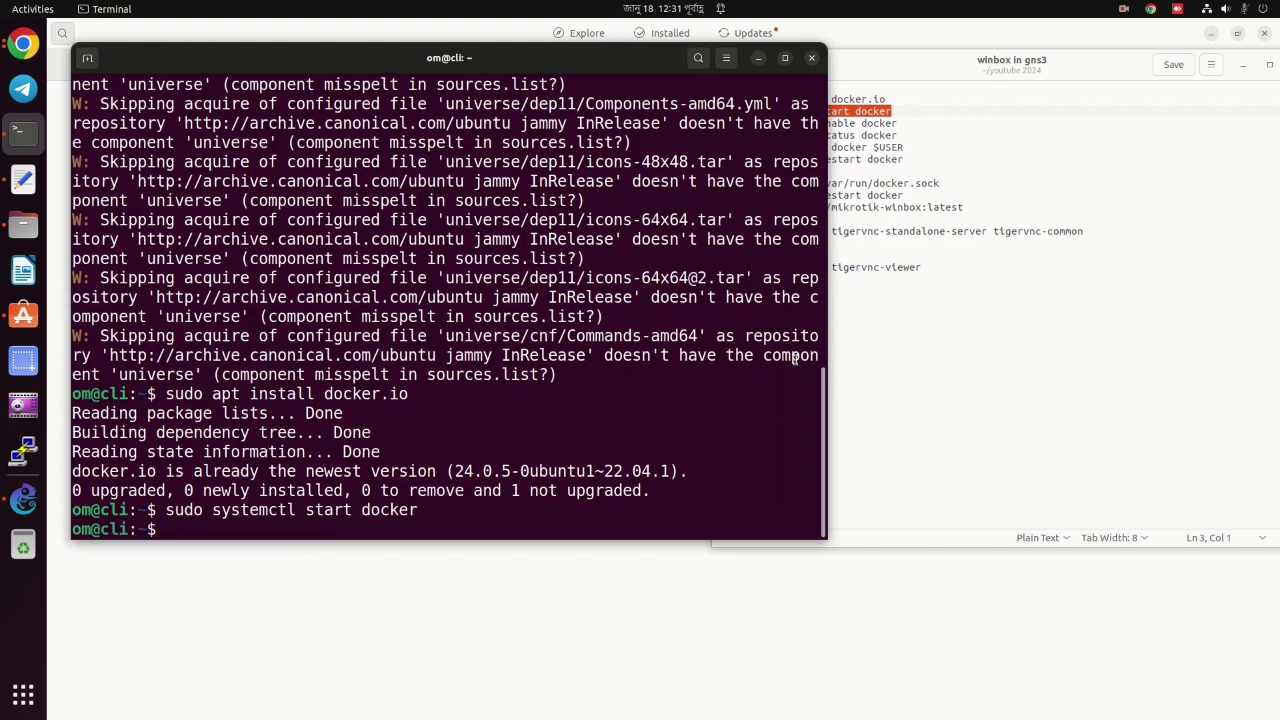
Enable the Docker service to start at boot.
click(879, 123)
triple_click(879, 123)
right_click(890, 124)
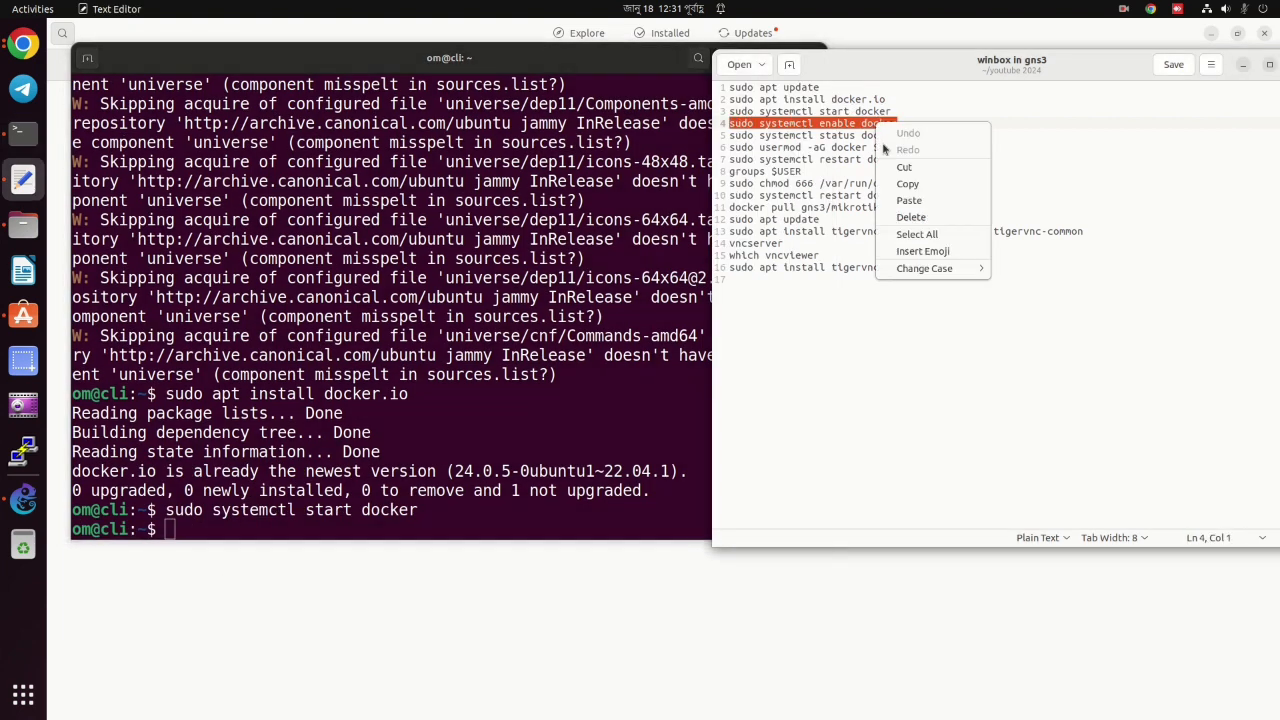
click(912, 180)
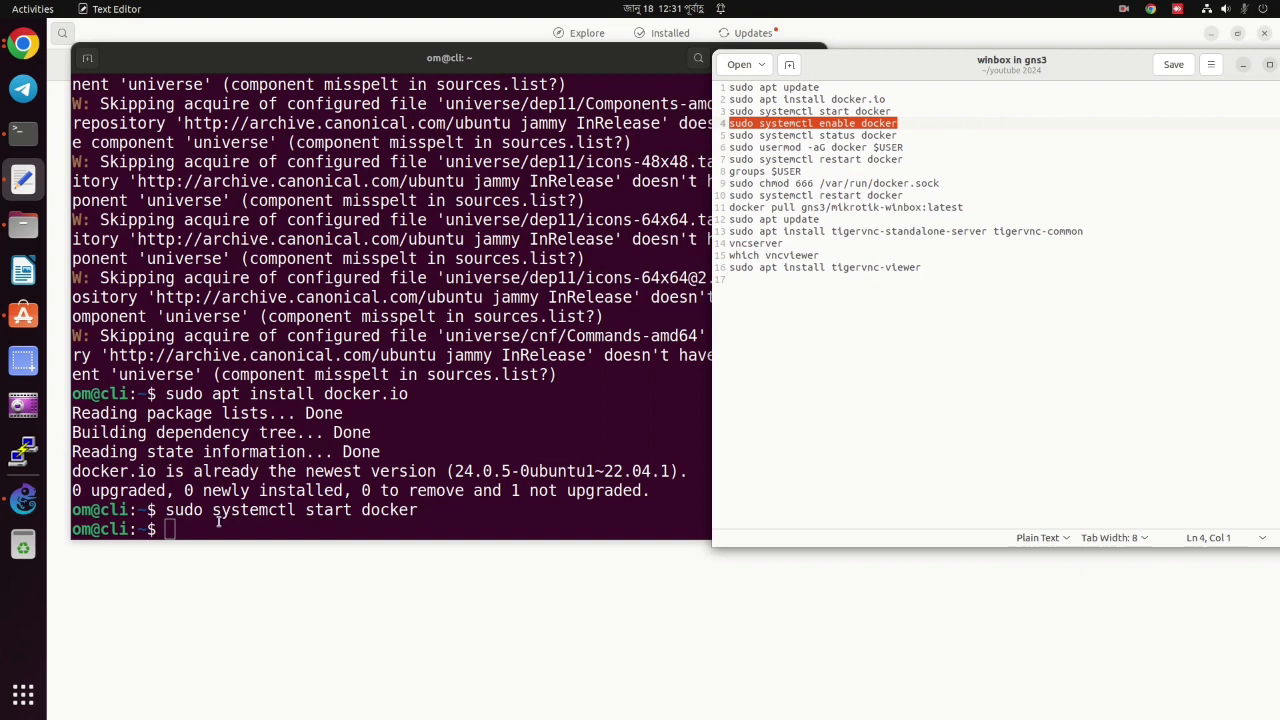
right_click(217, 521)
click(256, 573)
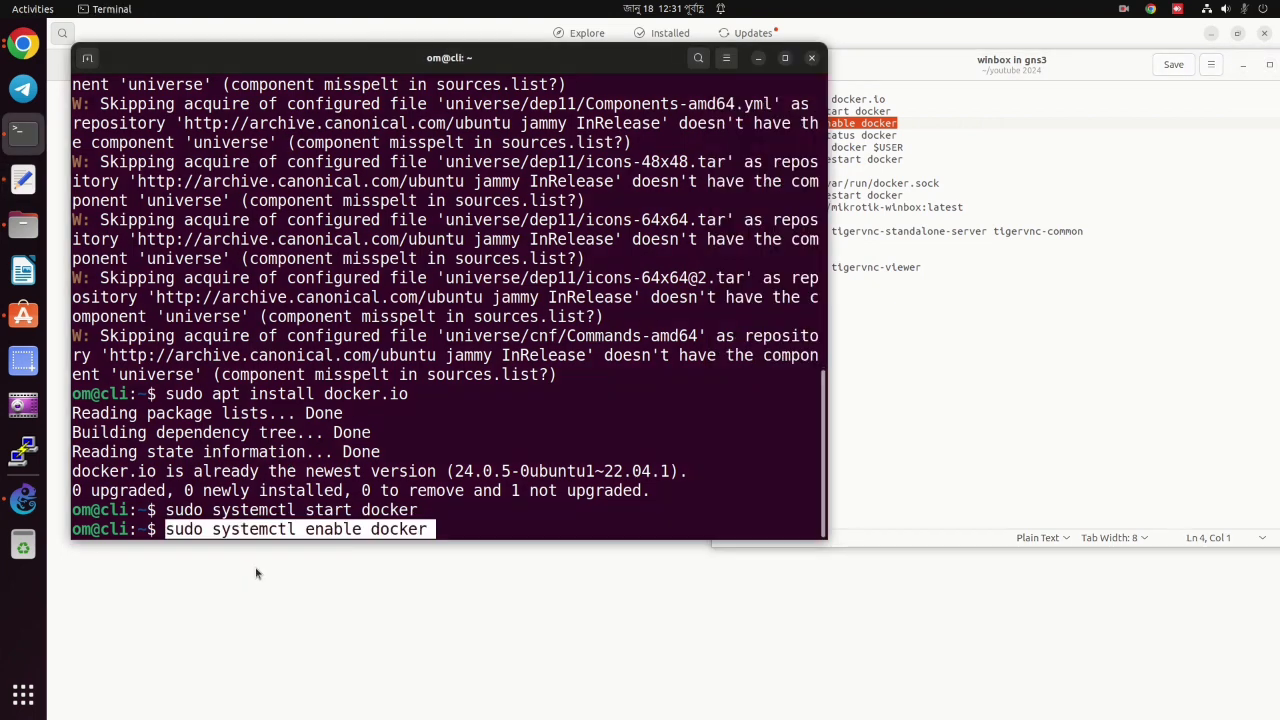
key(Return)
Check the Docker service status shows active (running), then exit the status view.
triple_click(857, 136)
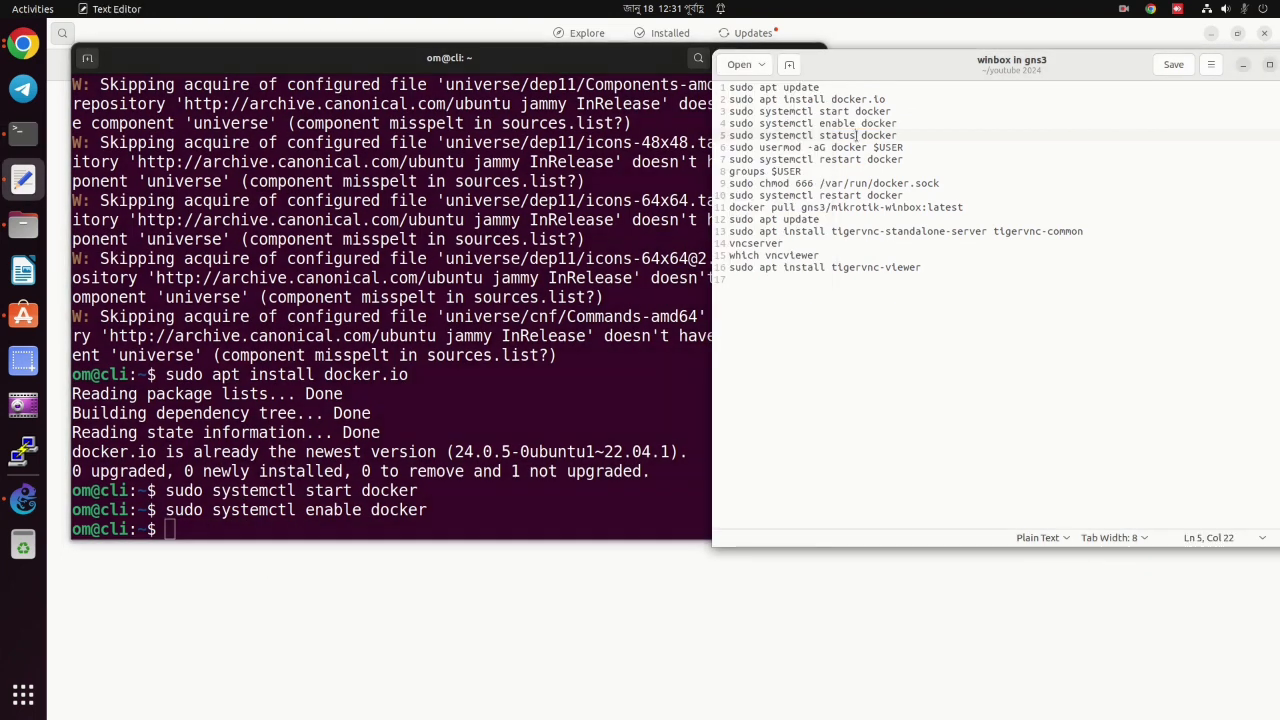
double_click(858, 135)
triple_click(857, 135)
right_click(857, 136)
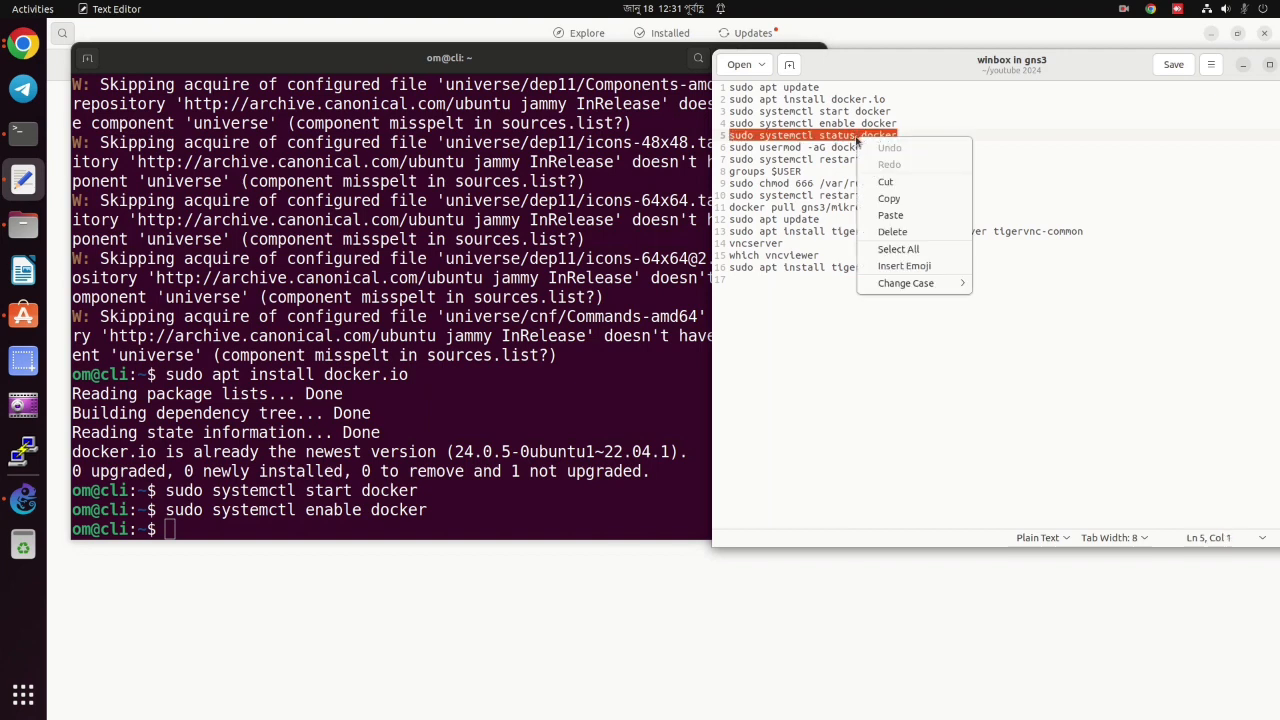
click(895, 199)
right_click(196, 520)
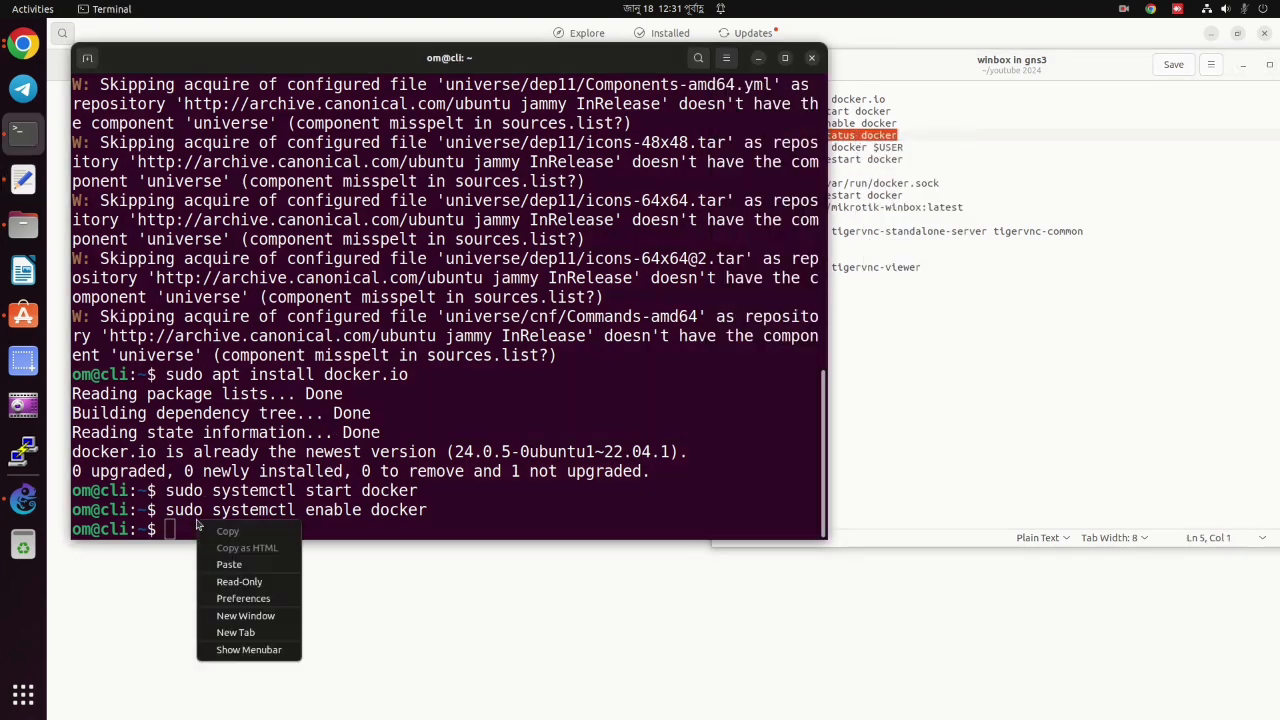
click(248, 565)
key(Return)
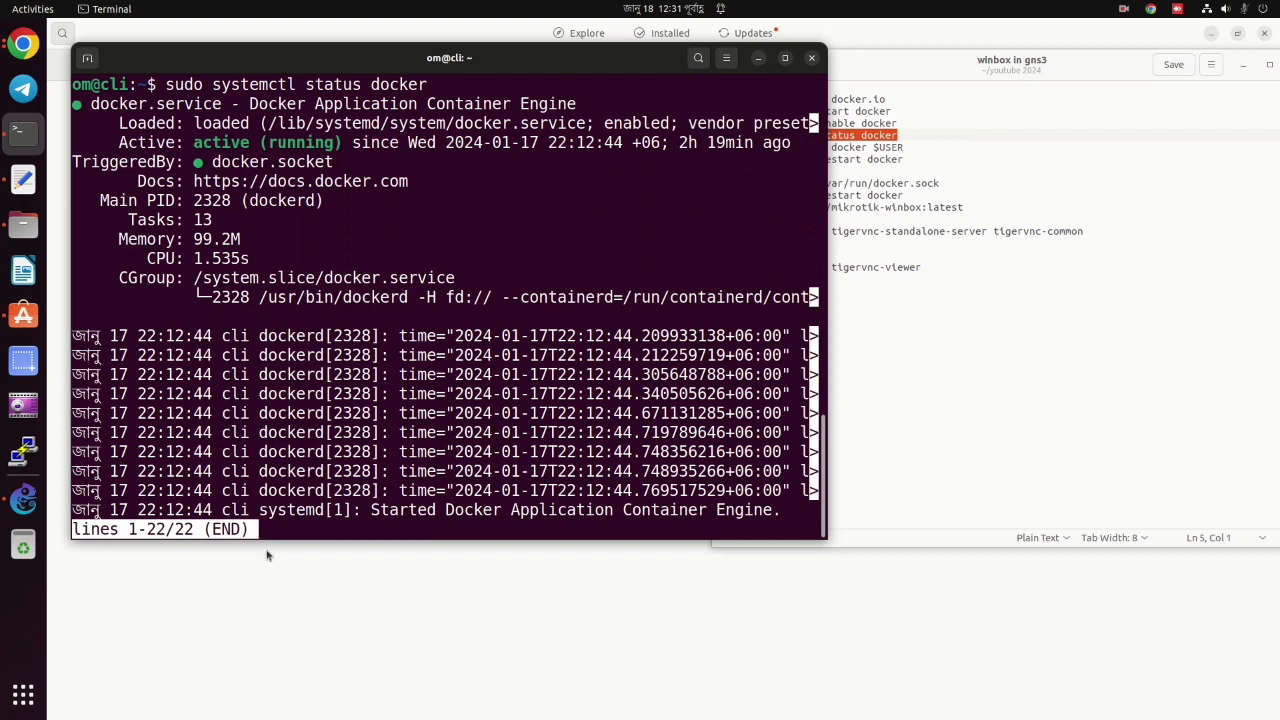
key(q)
Add the current user to the docker group with the usermod command.
click(893, 149)
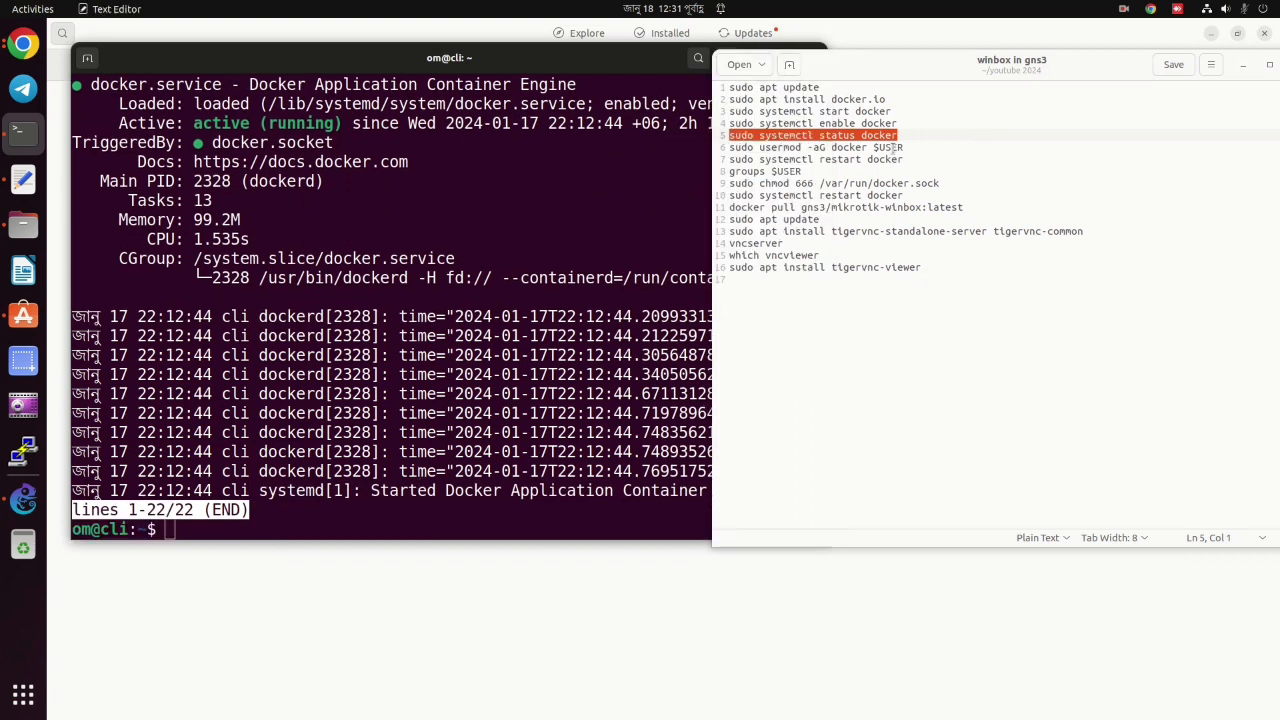
triple_click(893, 149)
right_click(891, 151)
click(922, 211)
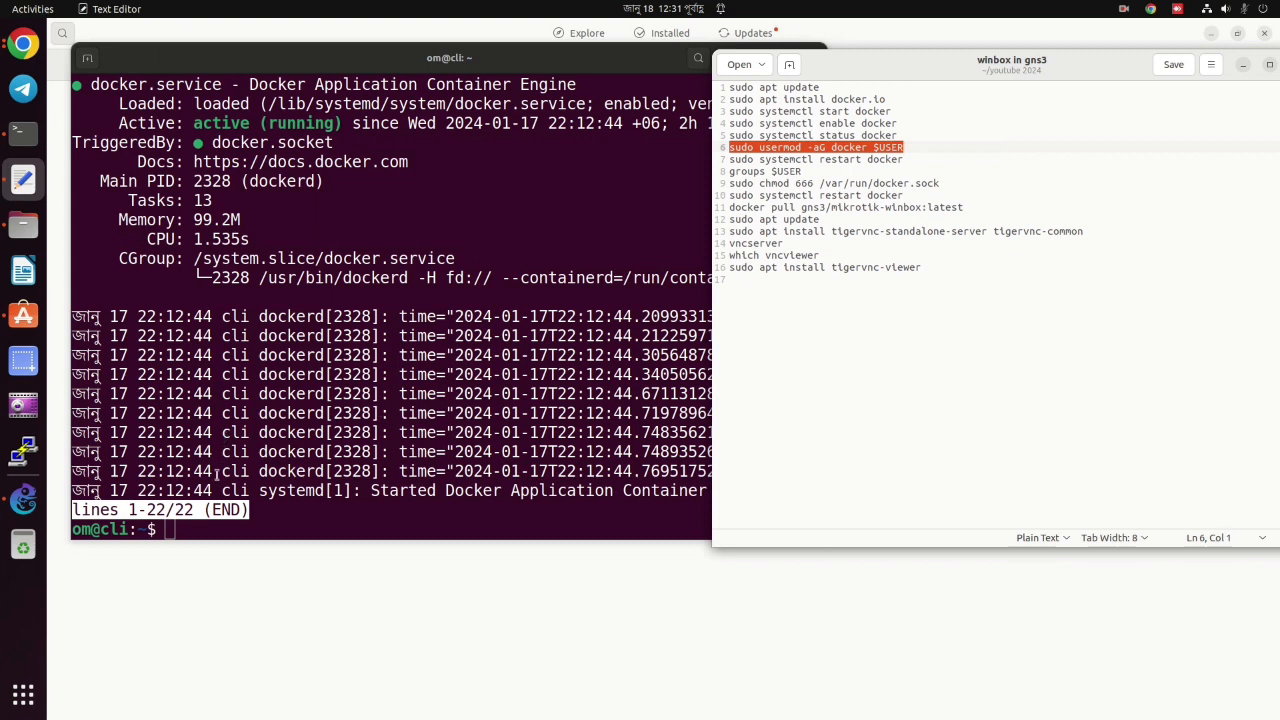
right_click(207, 534)
click(239, 578)
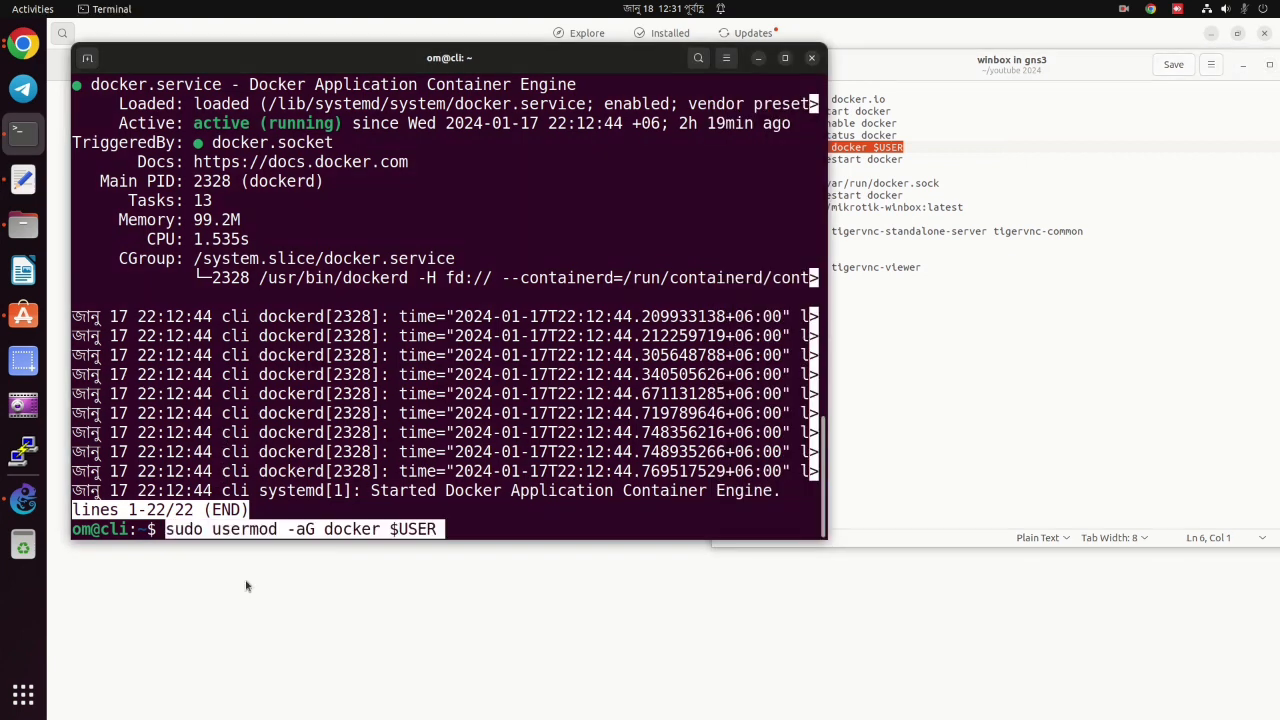
key(Return)
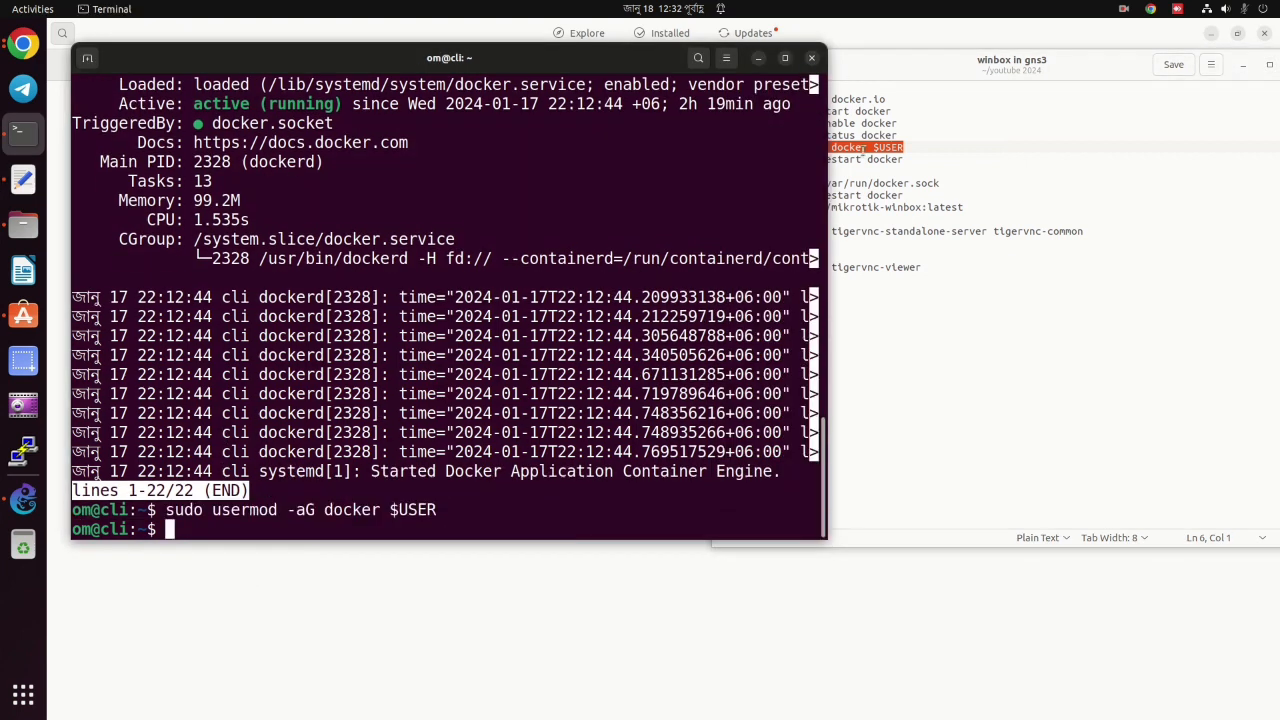
Restart the Docker service with the restart command from the notes.
click(863, 158)
triple_click(863, 159)
right_click(864, 164)
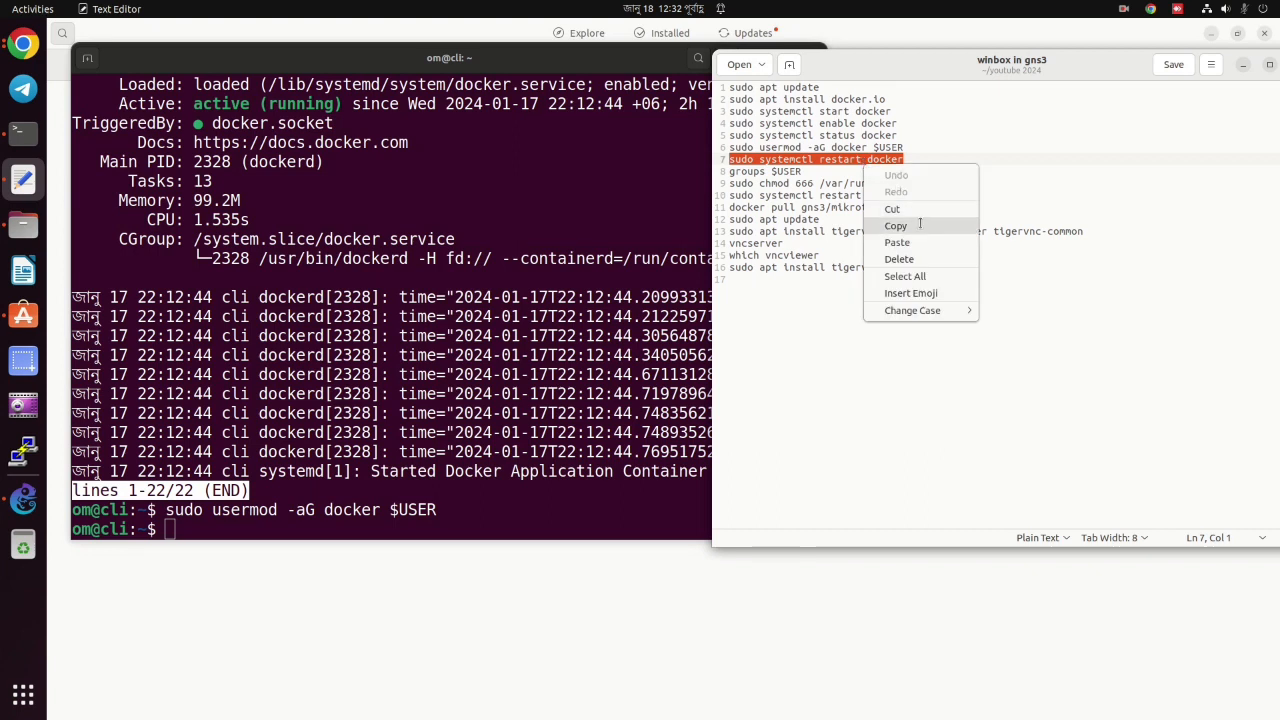
click(920, 226)
right_click(208, 530)
click(248, 577)
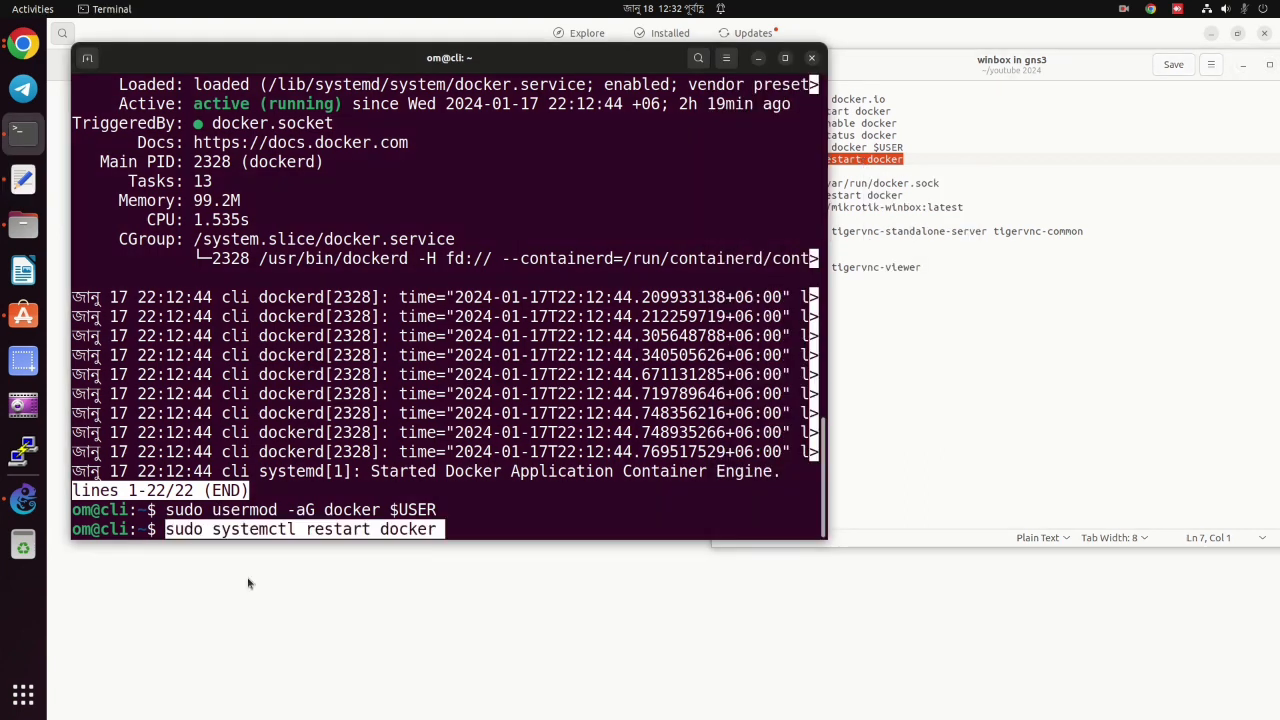
key(Return)
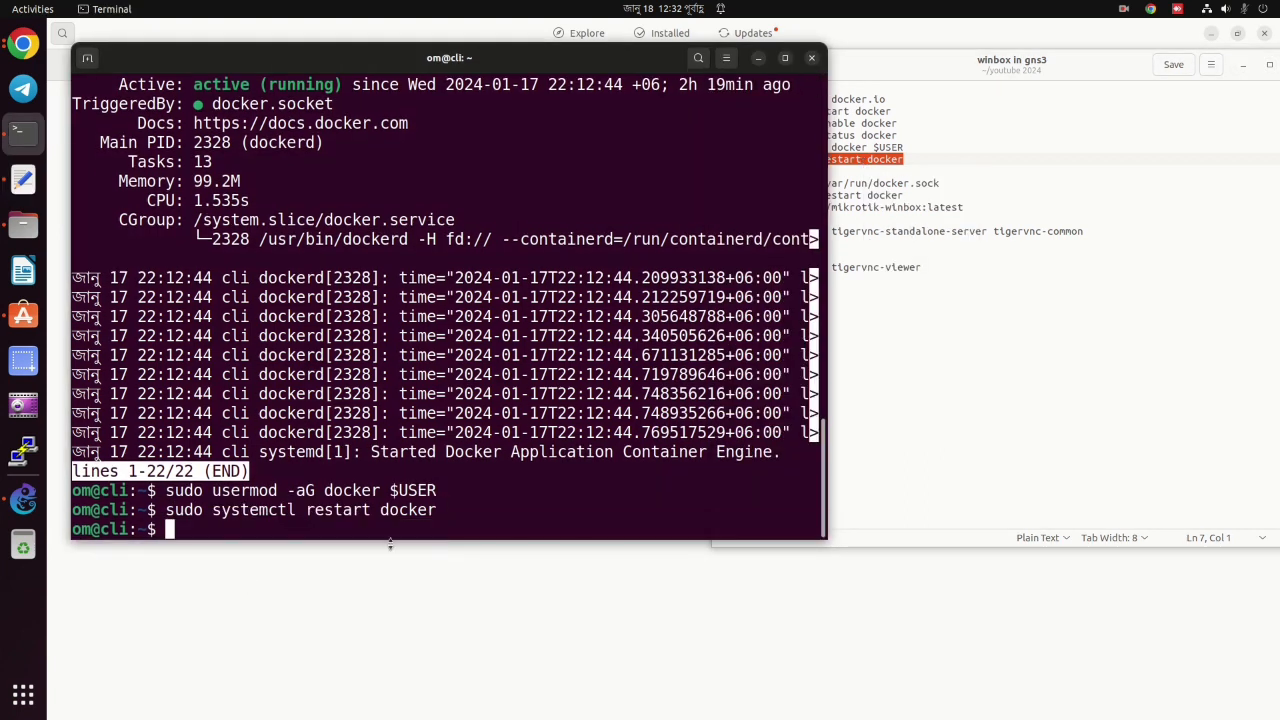
click(863, 177)
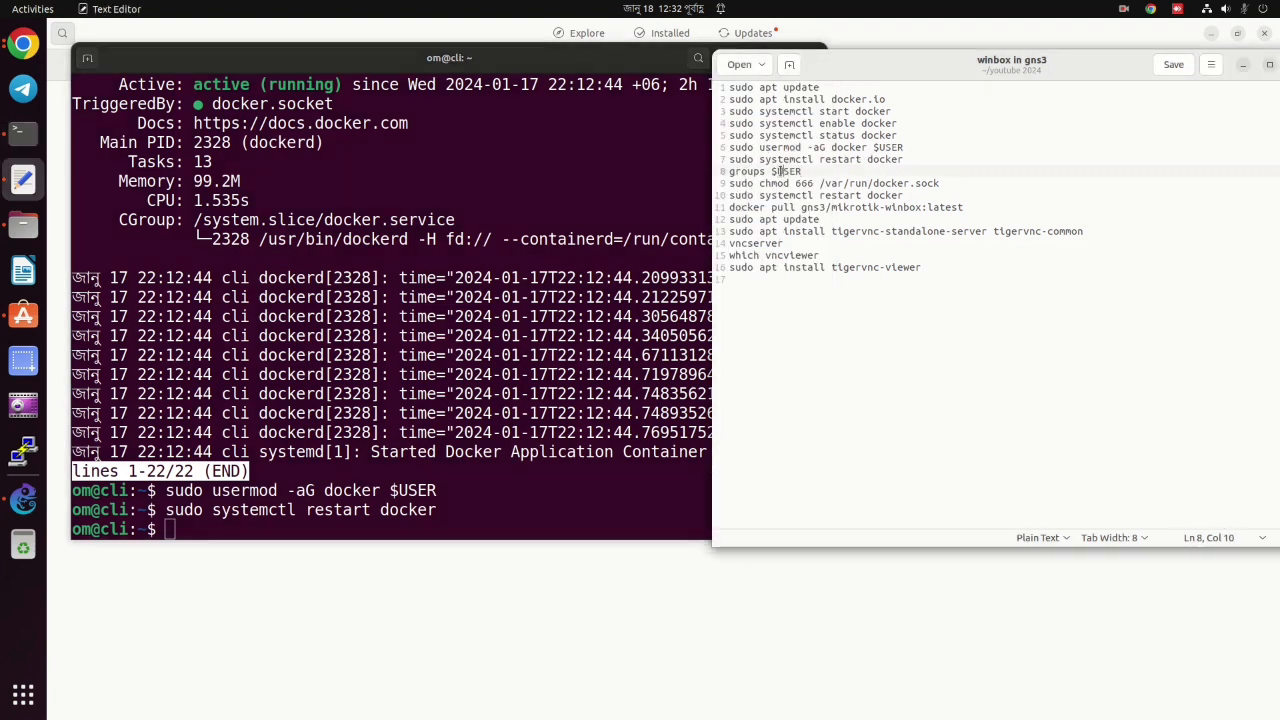
Run 'groups $USER' and confirm docker appears in the user's groups.
triple_click(783, 171)
right_click(783, 172)
click(806, 236)
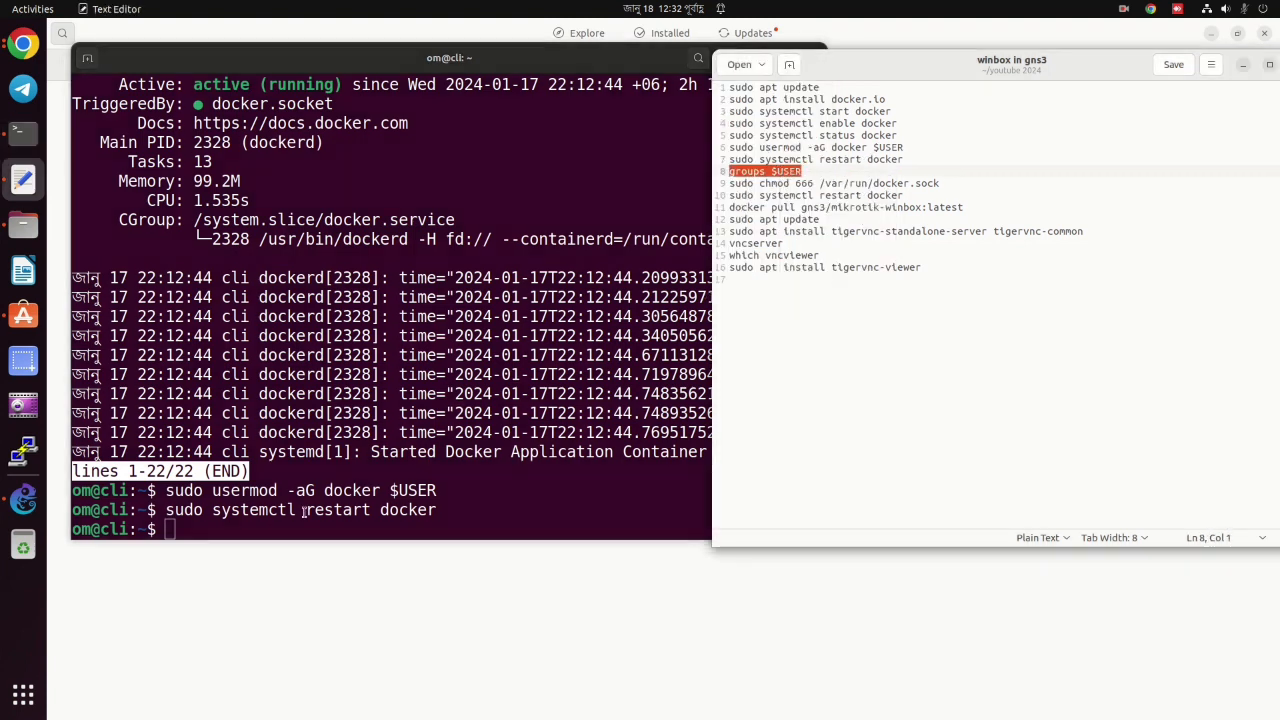
right_click(258, 530)
click(286, 585)
key(Return)
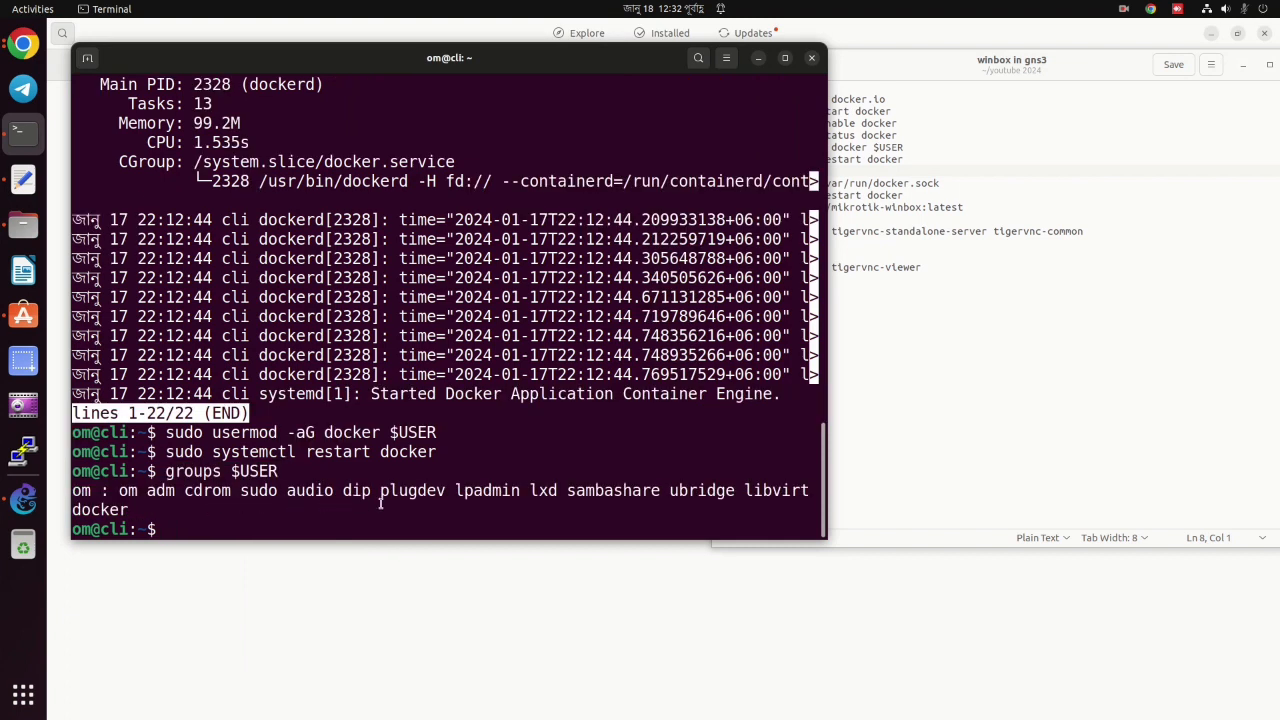
triple_click(492, 490)
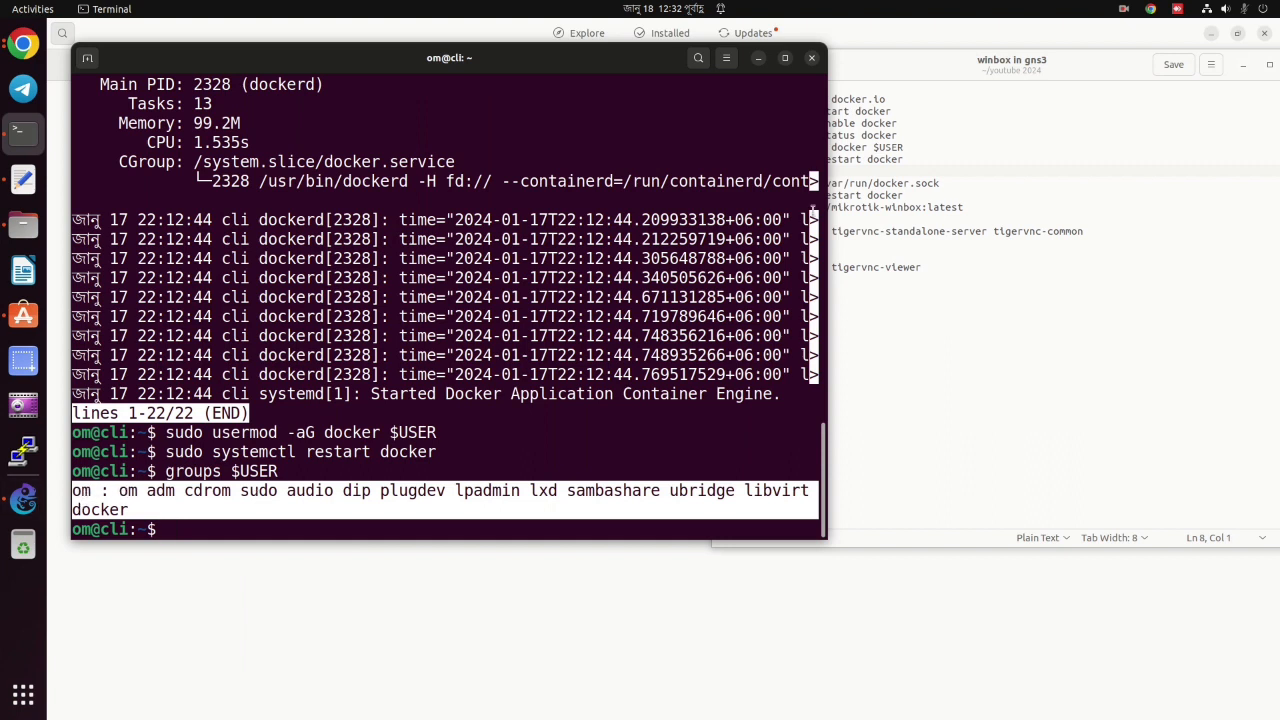
Copy the docker.sock chmod line and switch to a root shell with 'sudo -i'.
click(860, 167)
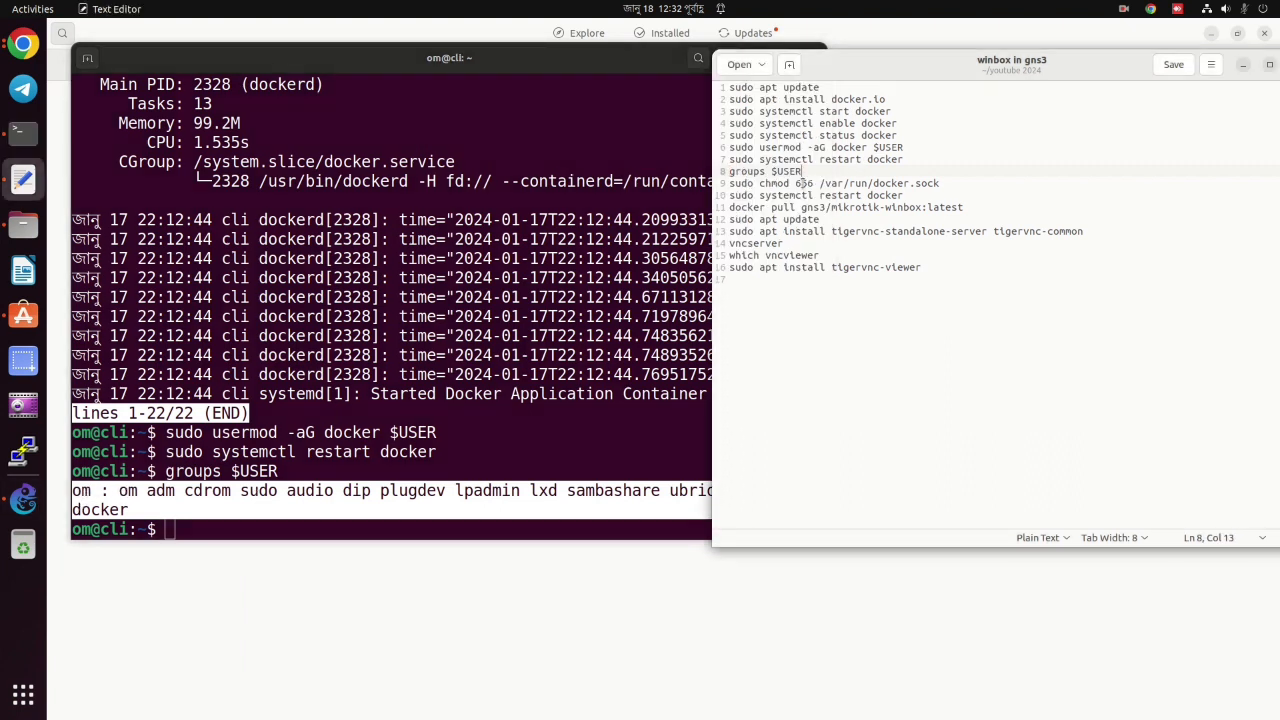
triple_click(802, 183)
right_click(803, 184)
click(836, 246)
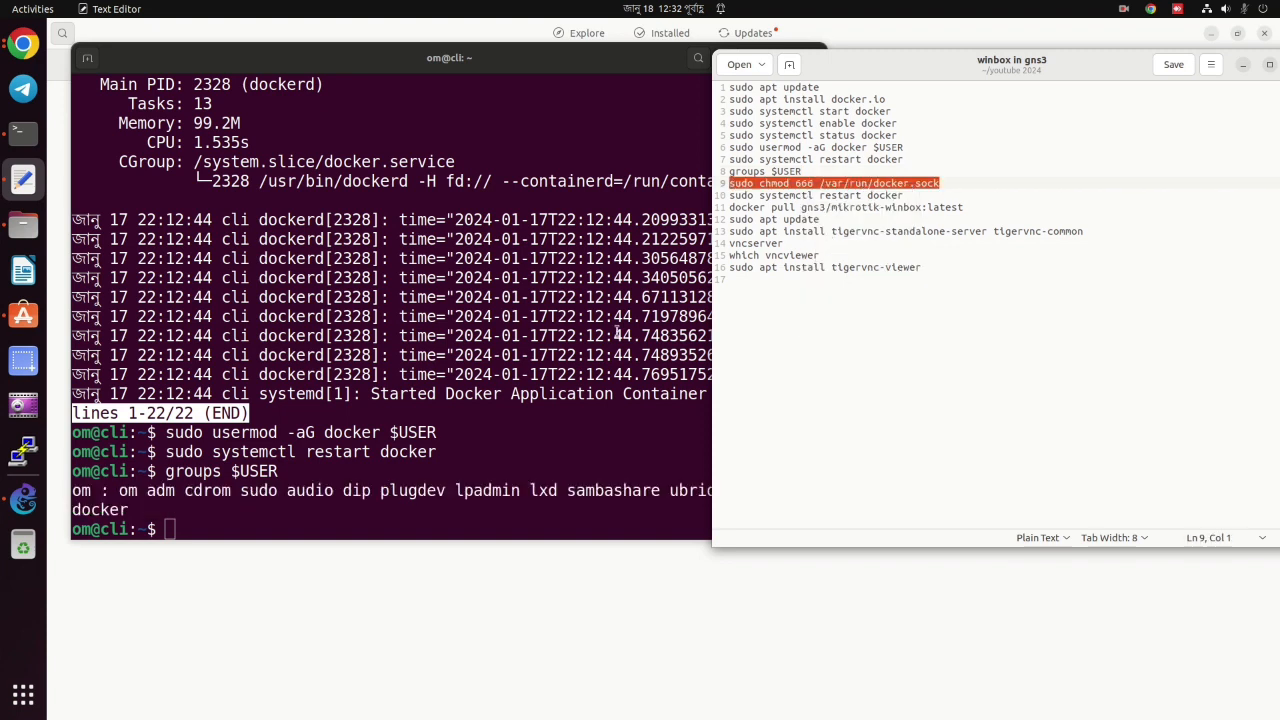
click(166, 528)
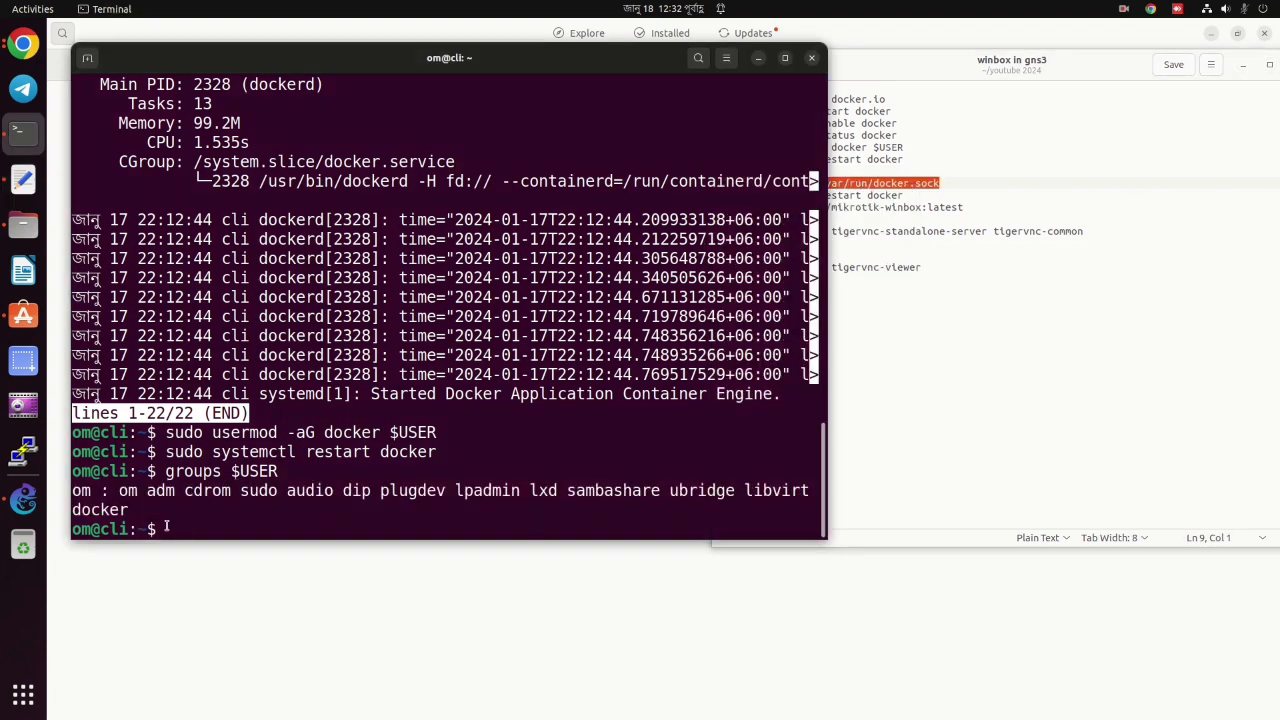
text(sudo -i)
key(Return)
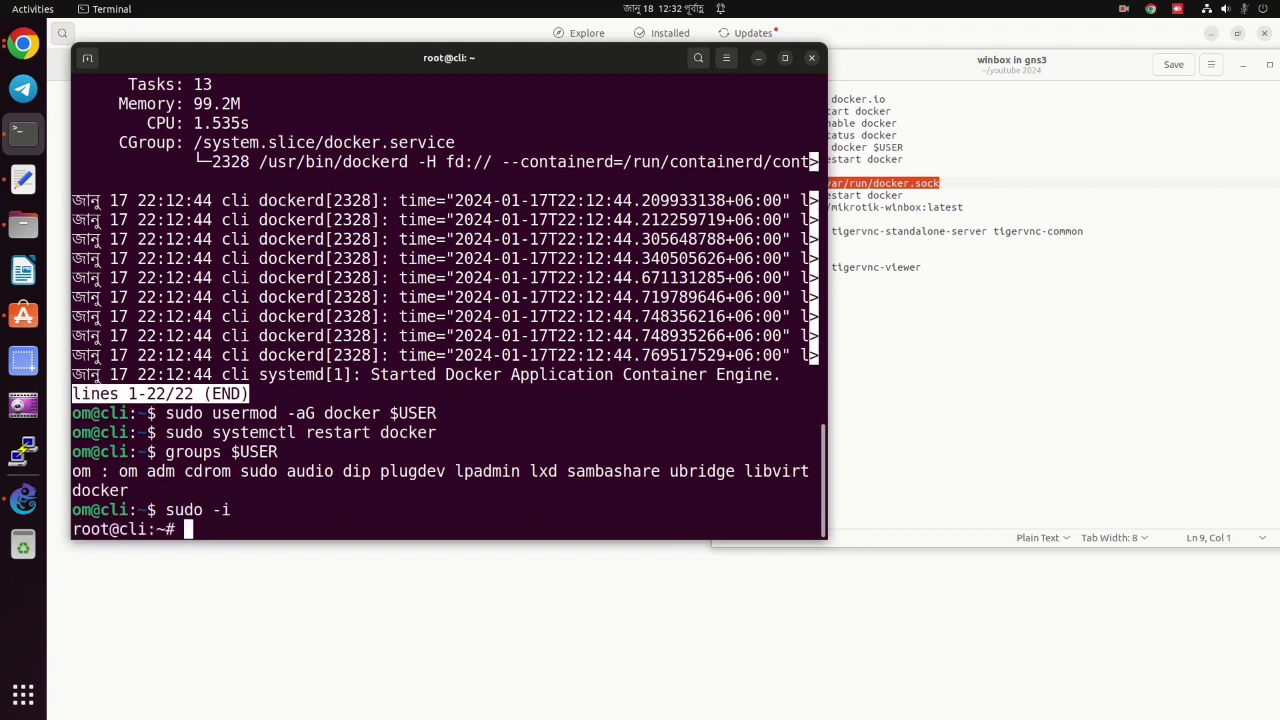
Rerun 'groups $USER' at the root prompt and confirm the docker membership.
text(apt -qa wget)
key(BackSpace)
key(BackSpace)
key(BackSpace)
key(BackSpace)
key(BackSpace)
key(BackSpace)
key(BackSpace)
key(BackSpace)
key(BackSpace)
key(BackSpace)
key(BackSpace)
key(BackSpace)
triple_click(243, 456)
click(180, 457)
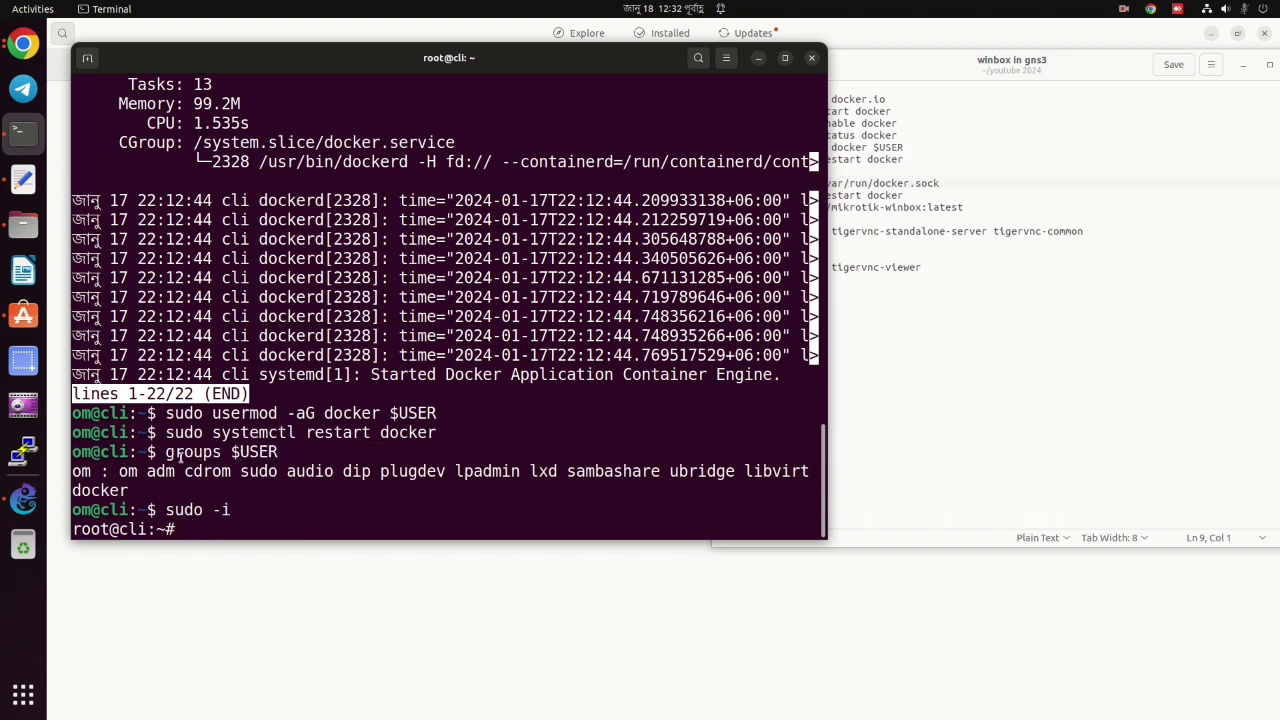
drag(167, 456, 297, 456)
right_click(297, 456)
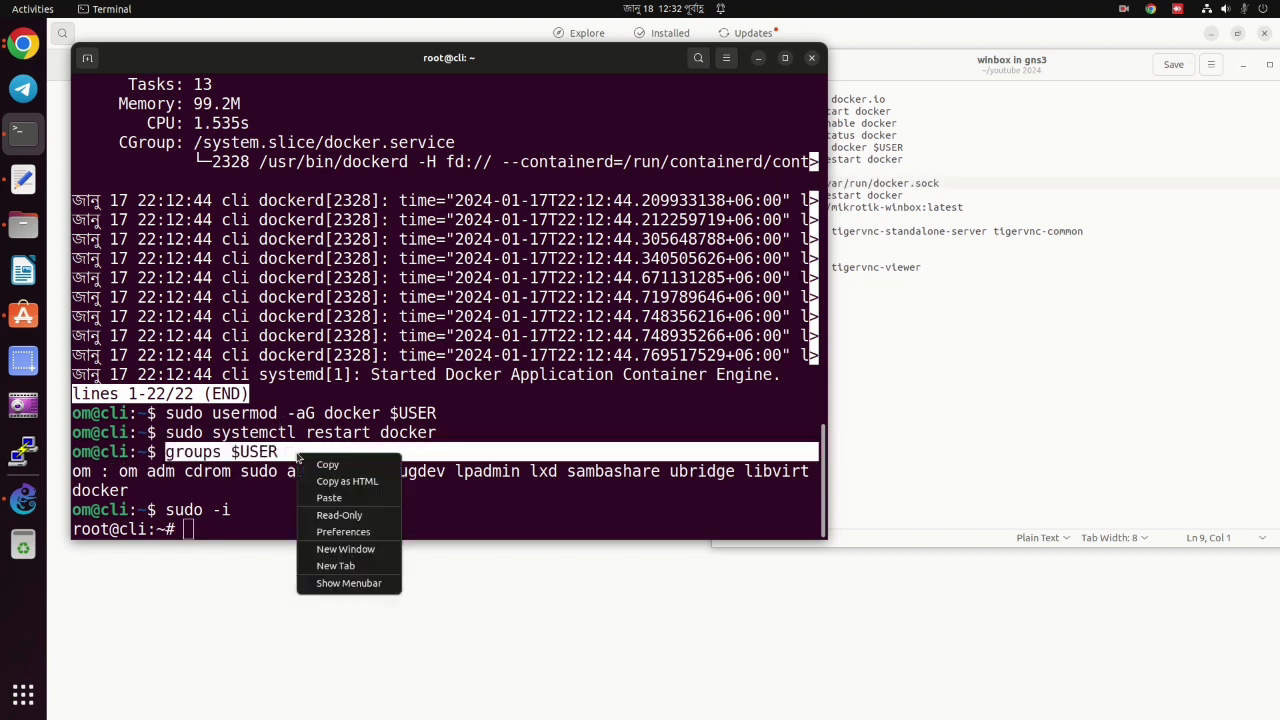
click(330, 466)
click(214, 528)
right_click(211, 521)
click(244, 565)
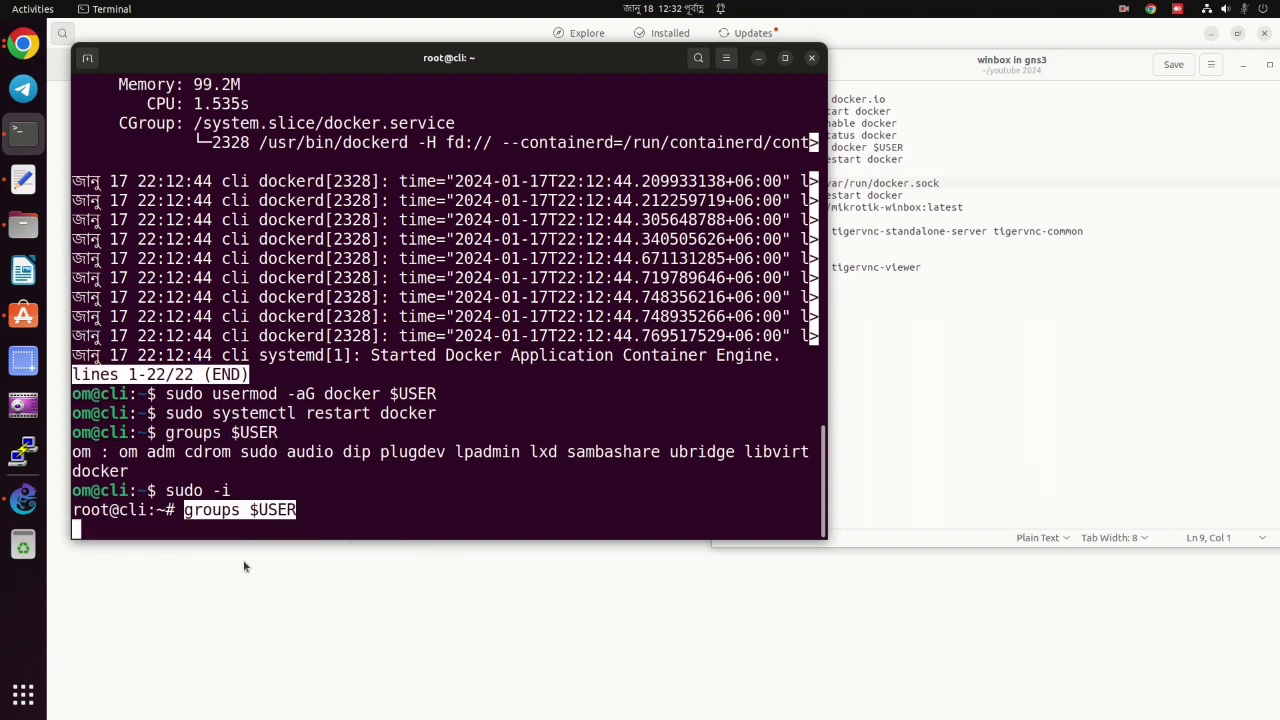
triple_click(244, 509)
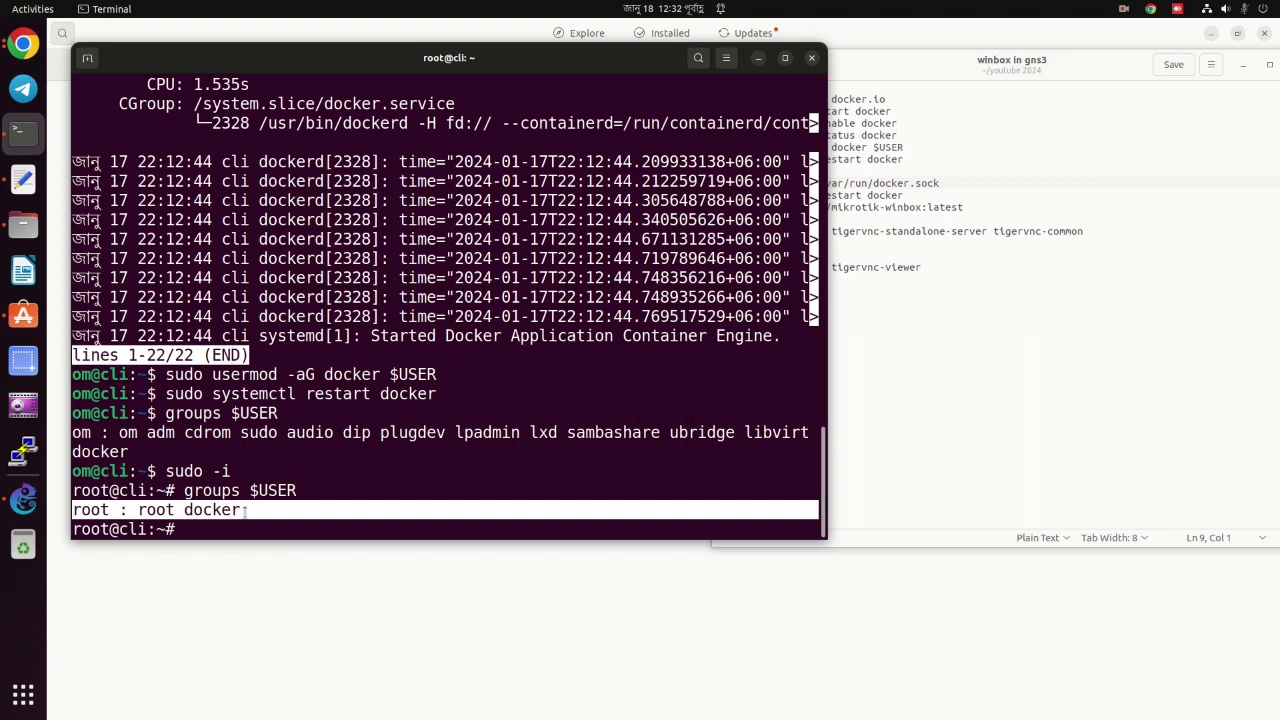
Apply chmod 666 to /var/run/docker.sock from the notes.
click(911, 160)
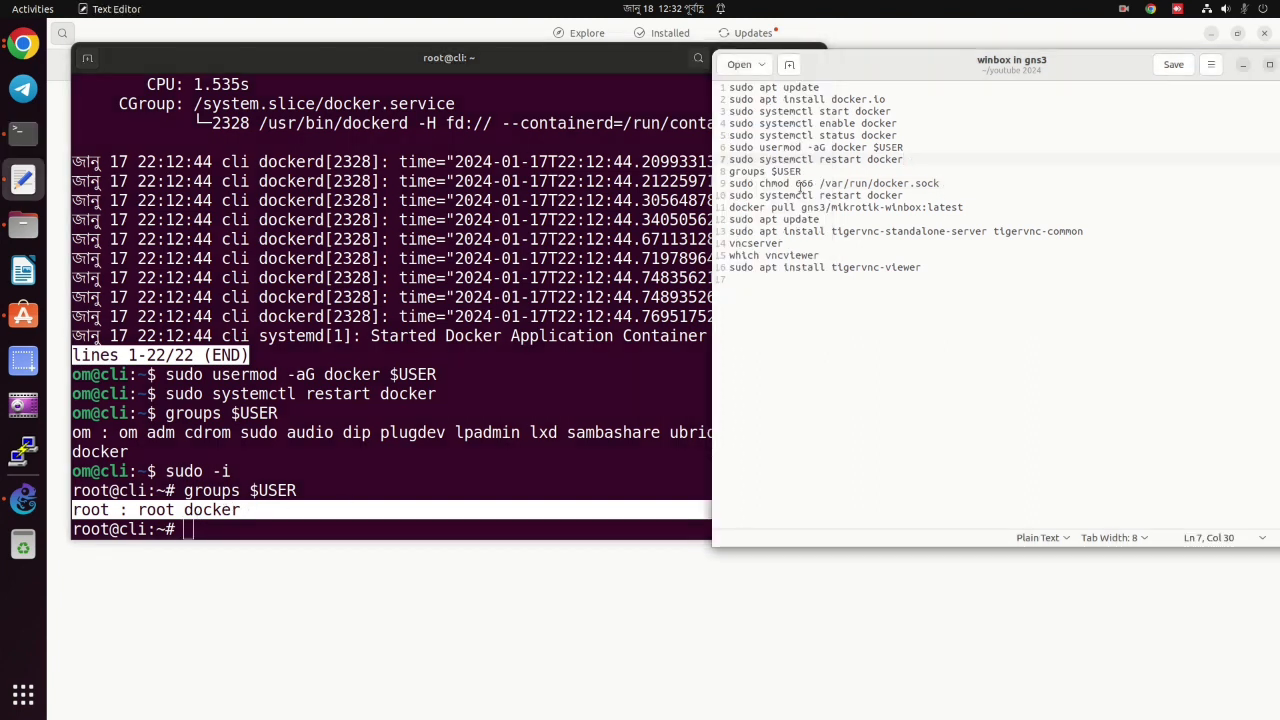
triple_click(800, 184)
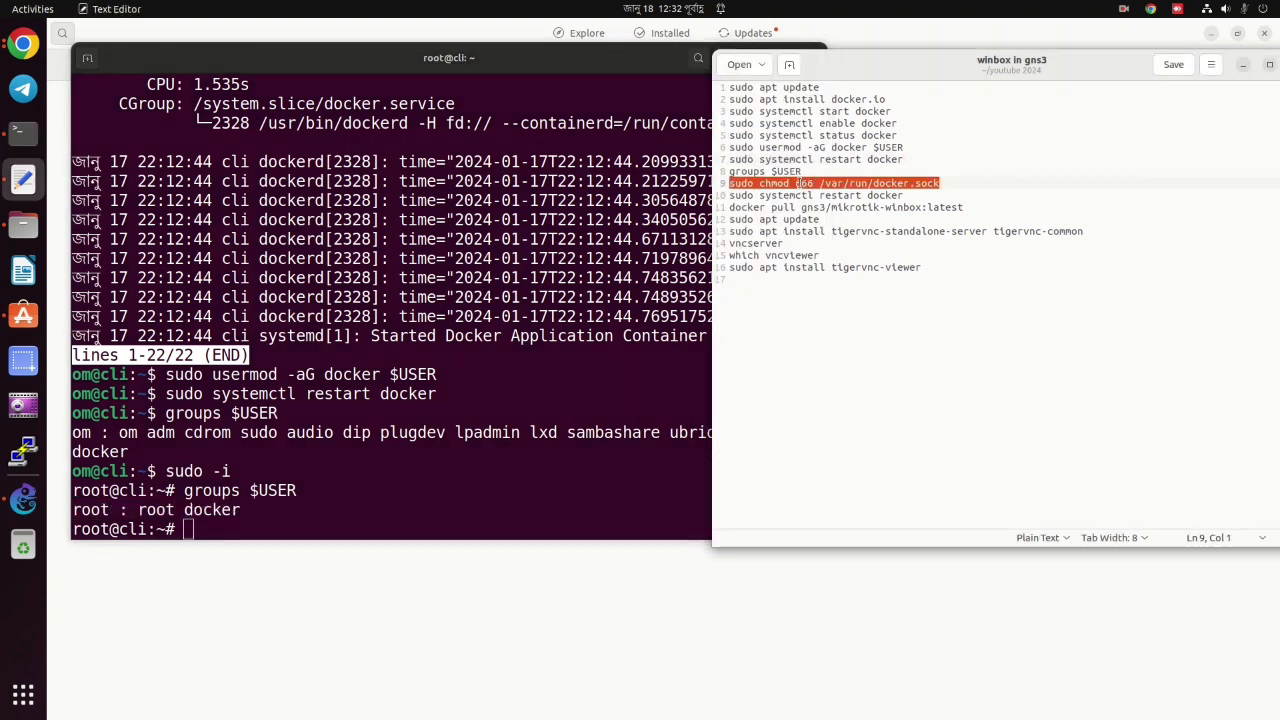
right_click(800, 186)
click(822, 248)
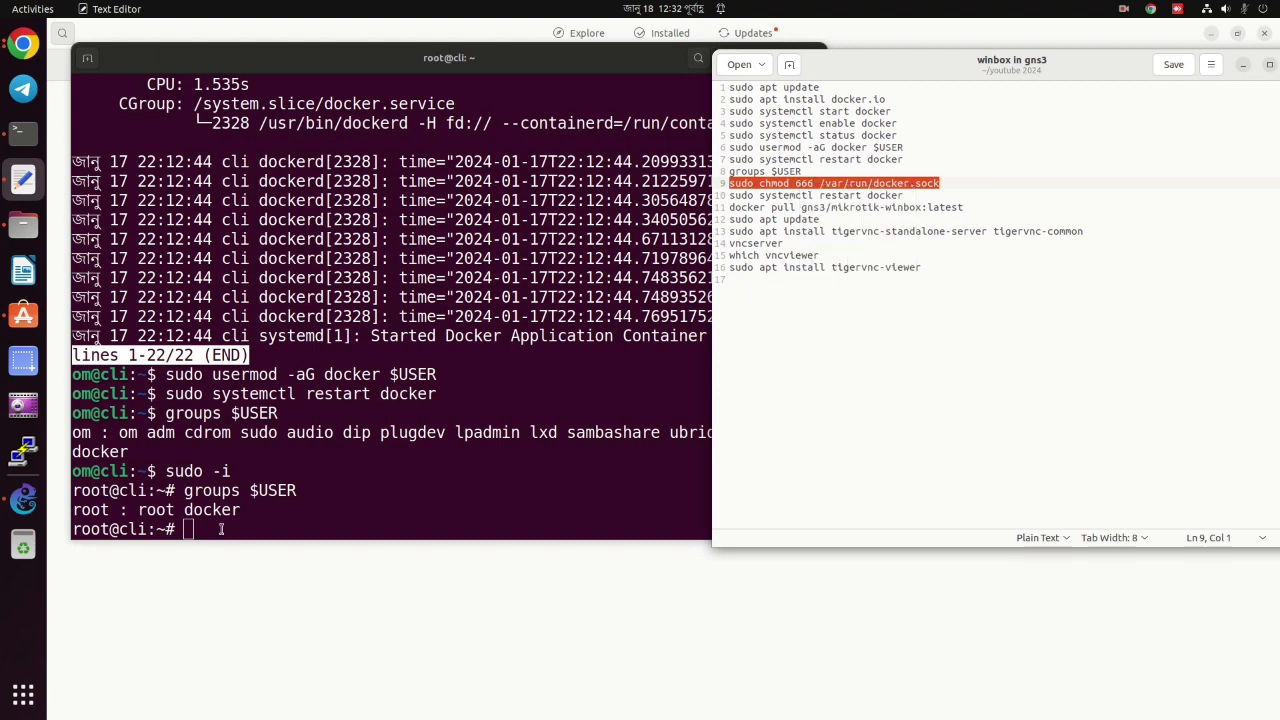
right_click(221, 529)
key(Return)
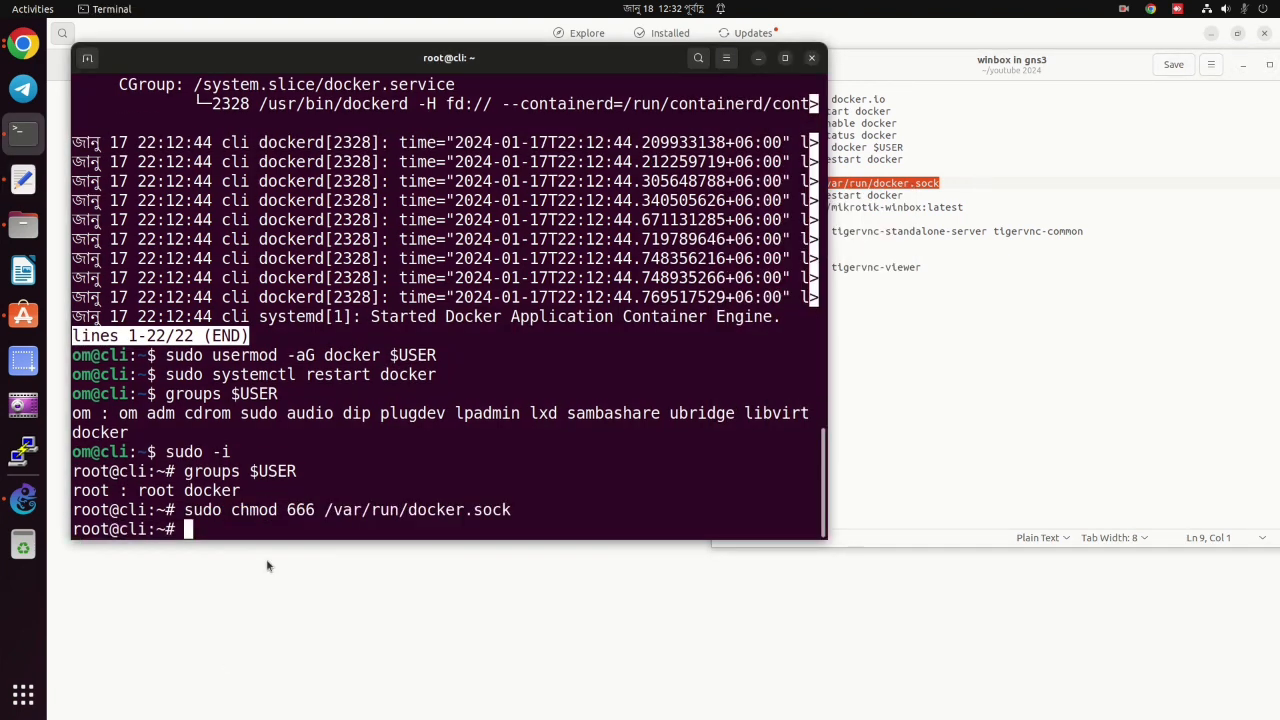
Restart the Docker service with 'sudo systemctl restart docker'.
triple_click(880, 197)
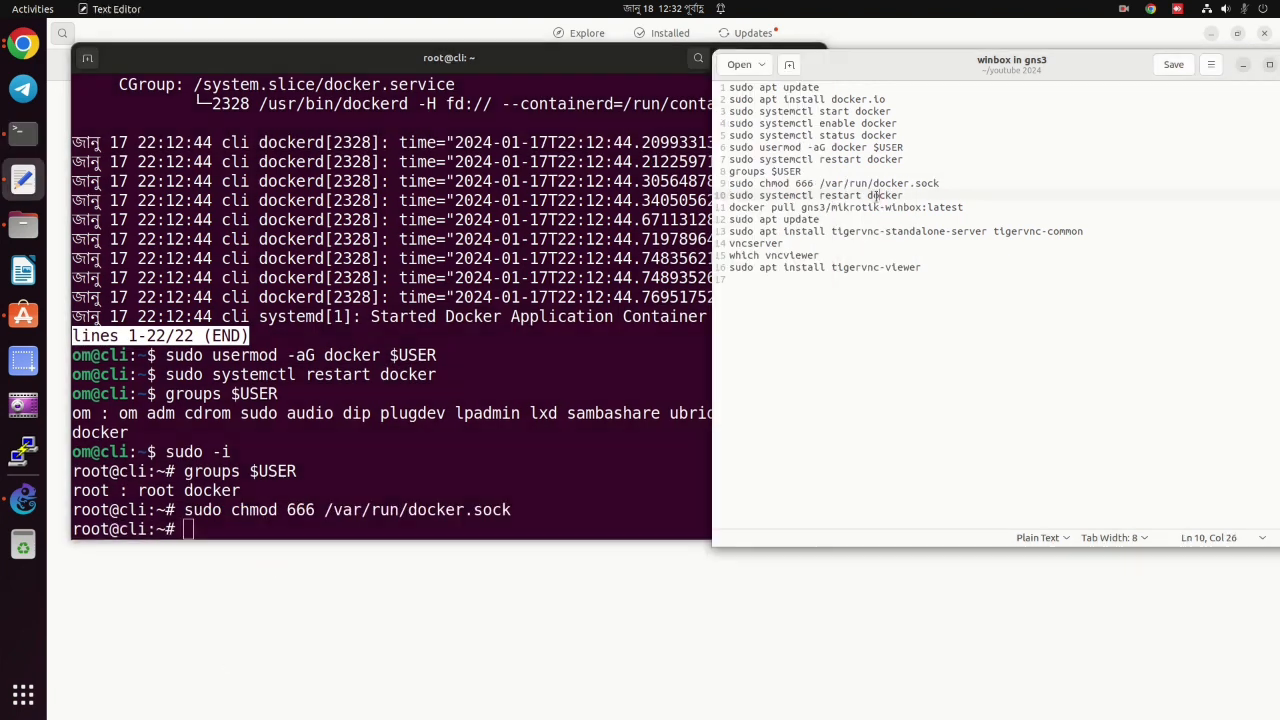
right_click(880, 197)
click(917, 250)
right_click(253, 529)
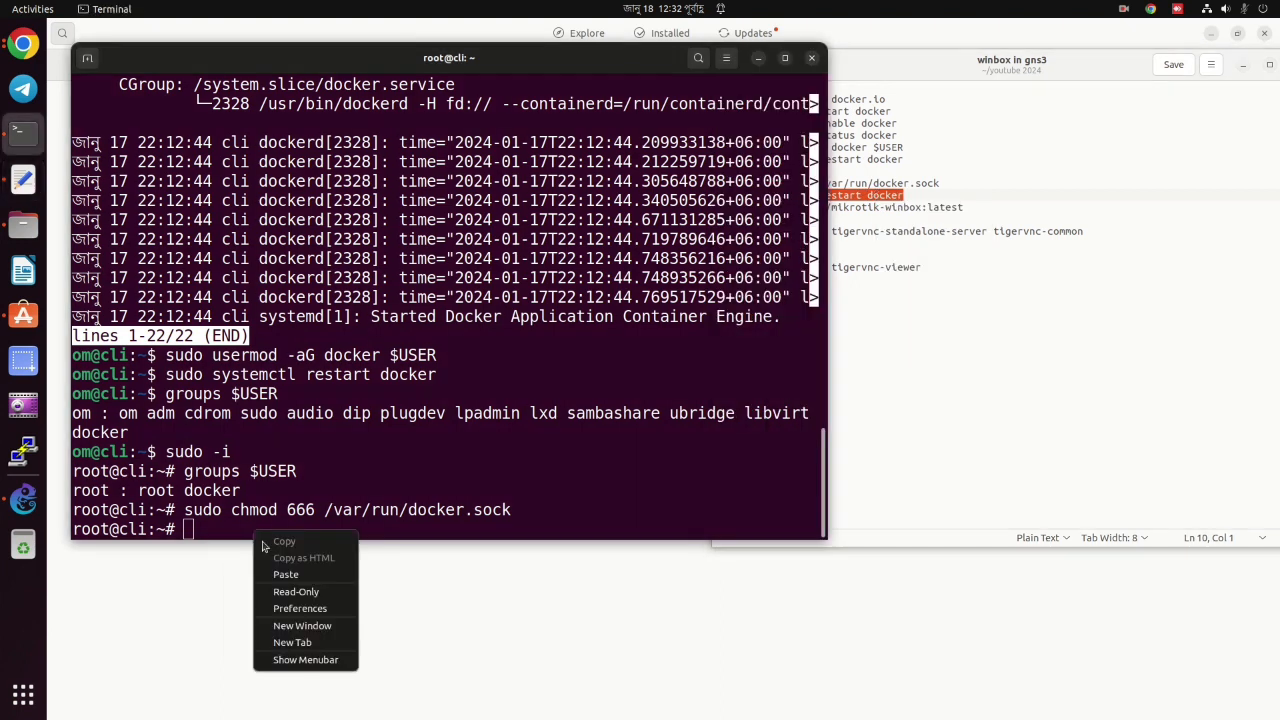
click(277, 577)
key(Return)
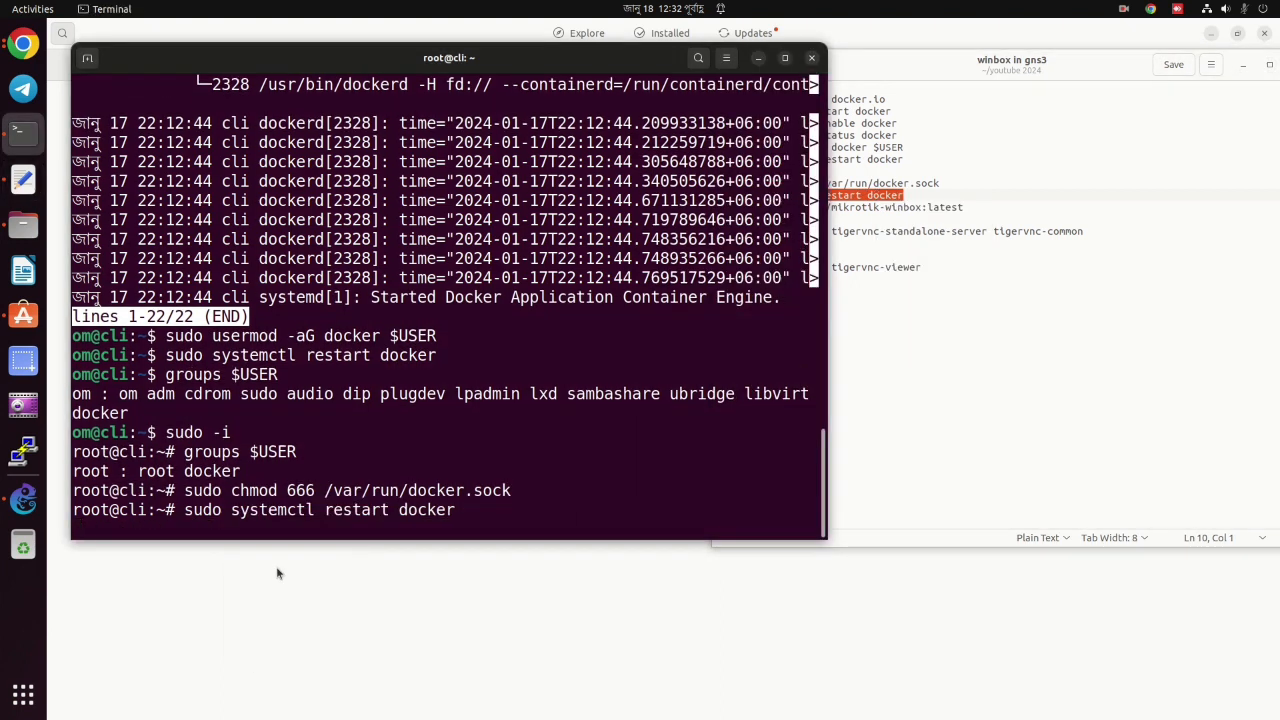
Pull the gns3/mikrotik-winbox:latest Docker image using the command from the notes.
click(887, 221)
triple_click(887, 207)
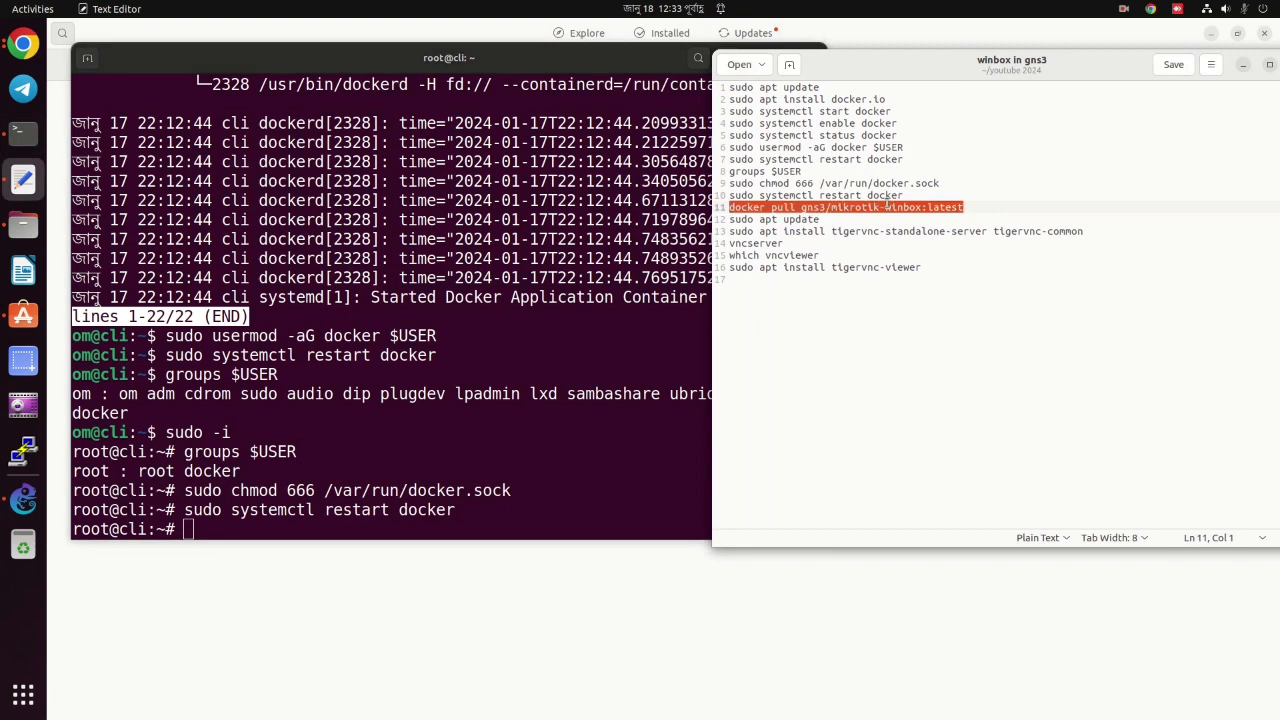
right_click(887, 207)
click(914, 249)
right_click(193, 530)
click(243, 569)
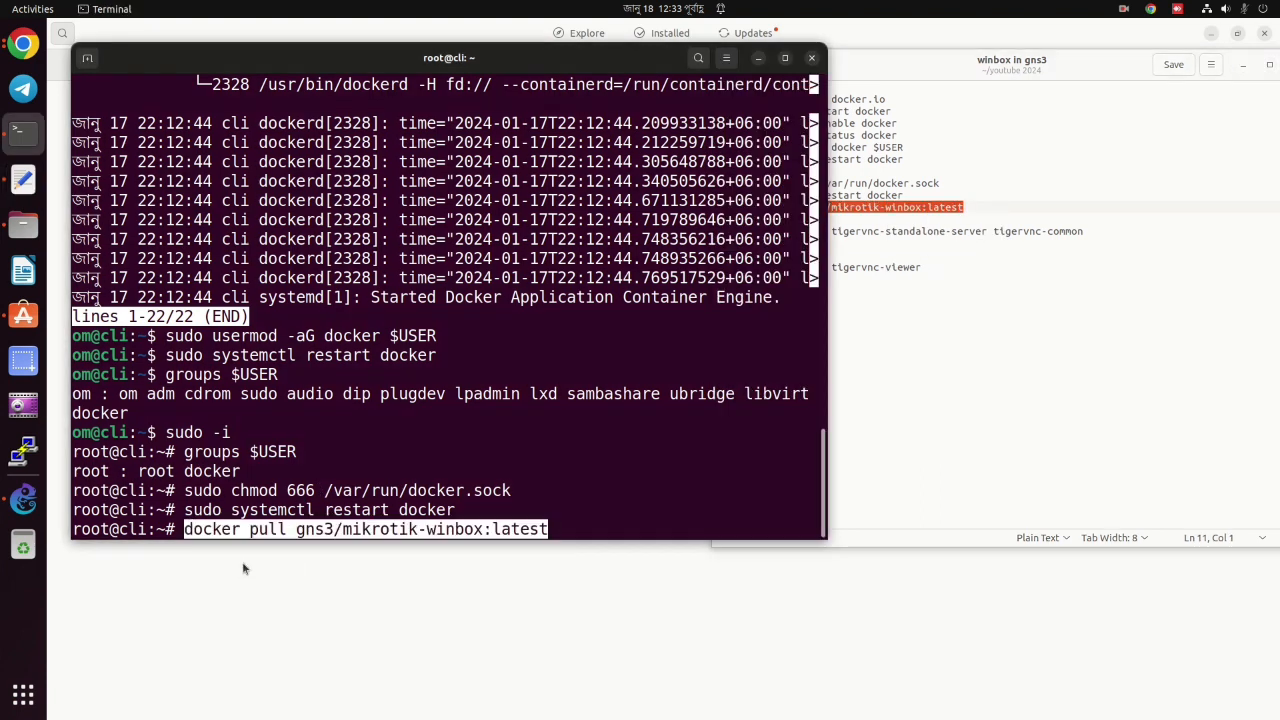
key(Return)
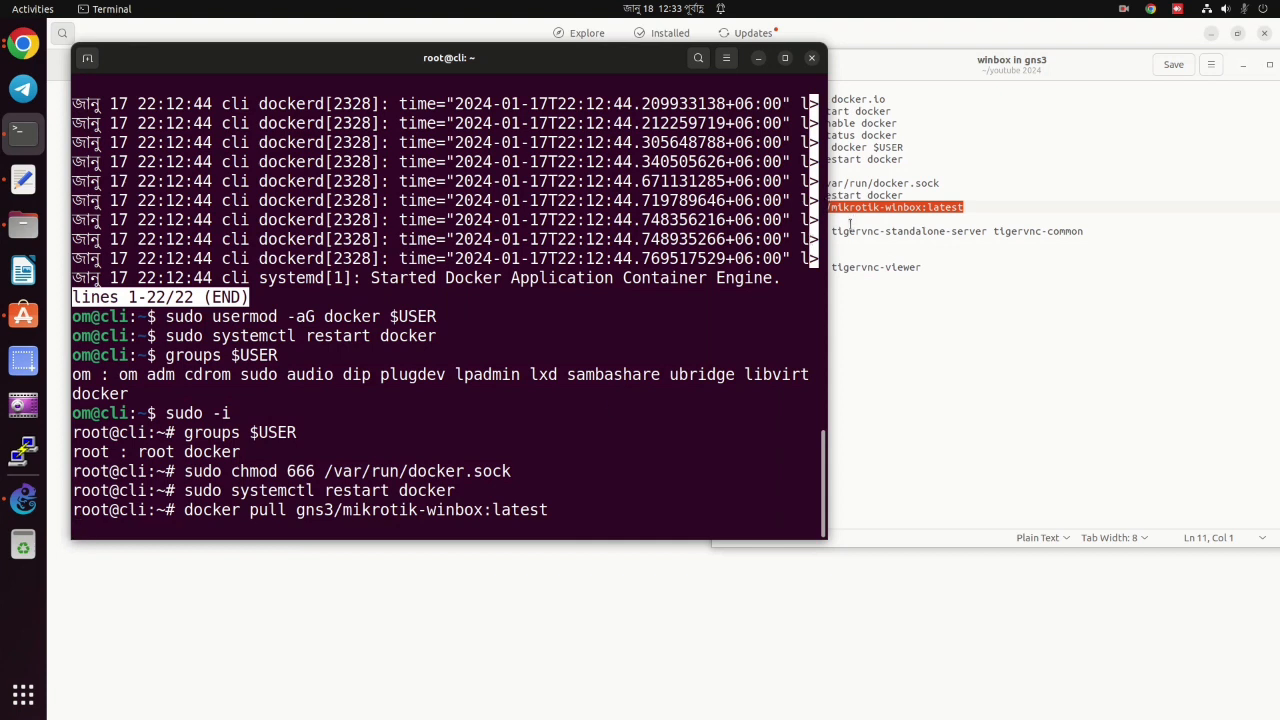
Copy the 'sudo apt update' line from the notes and maximize the terminal.
click(850, 222)
triple_click(850, 220)
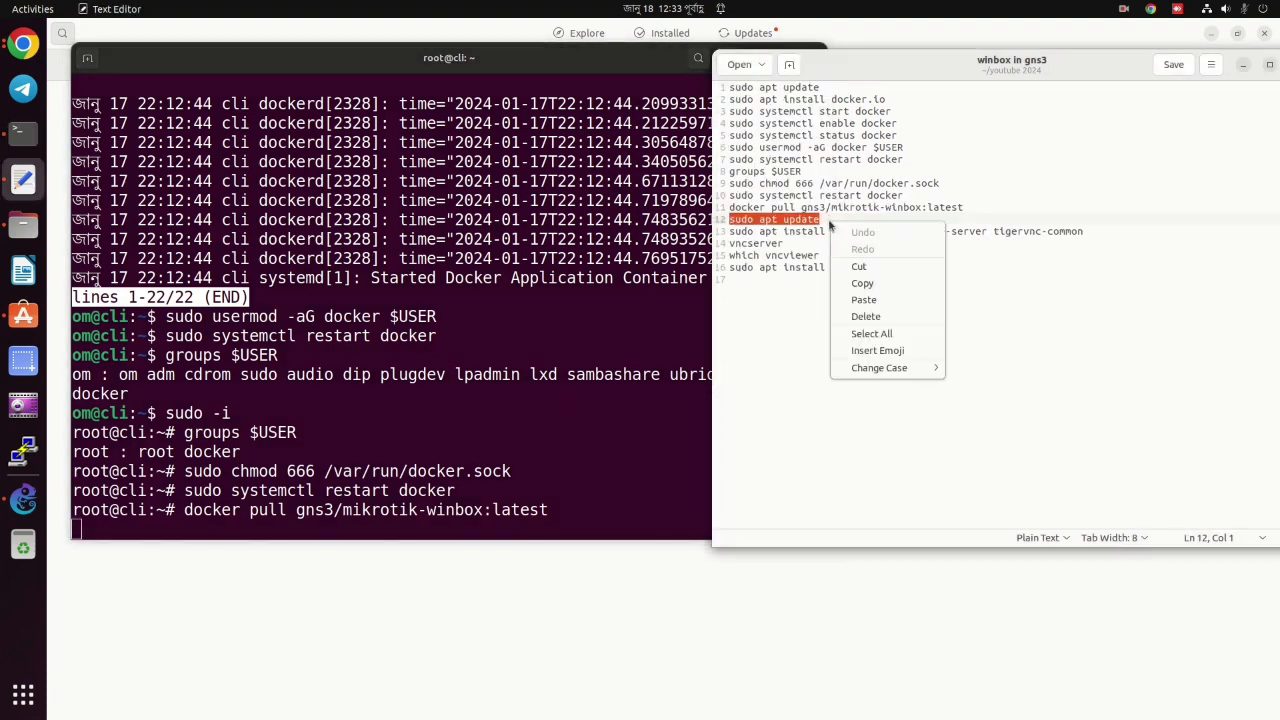
right_click(831, 221)
click(862, 283)
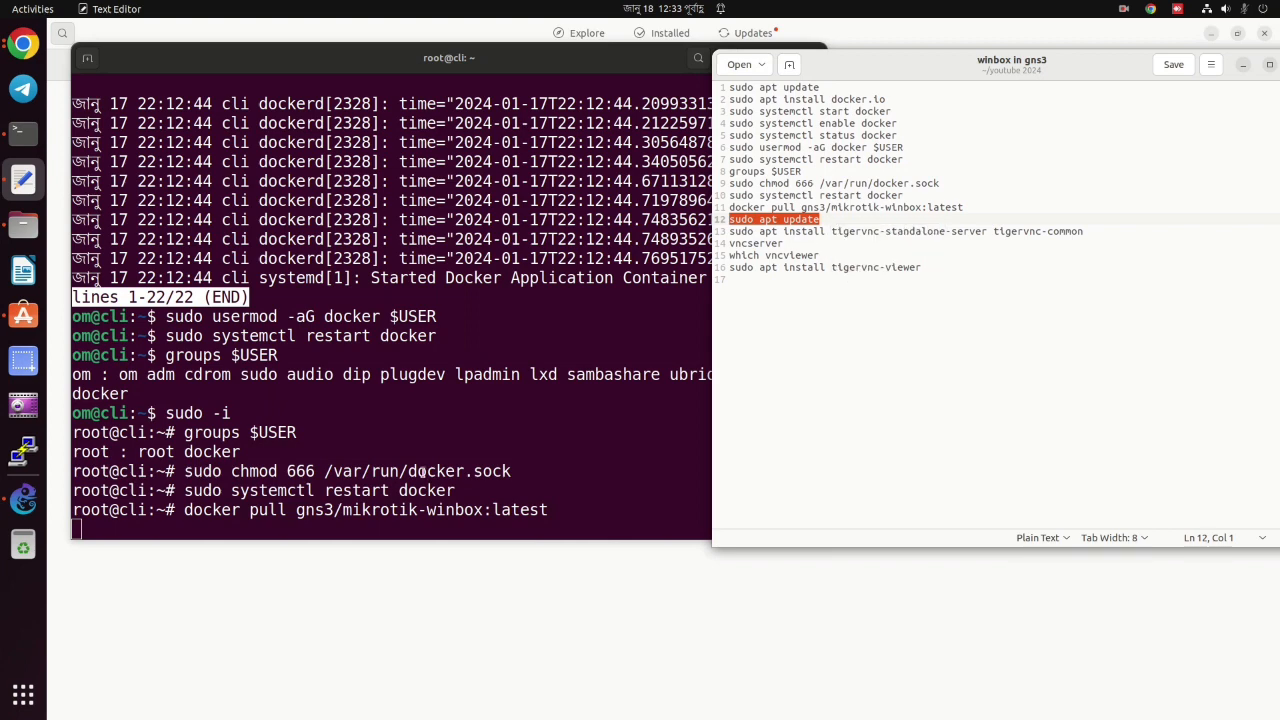
click(236, 512)
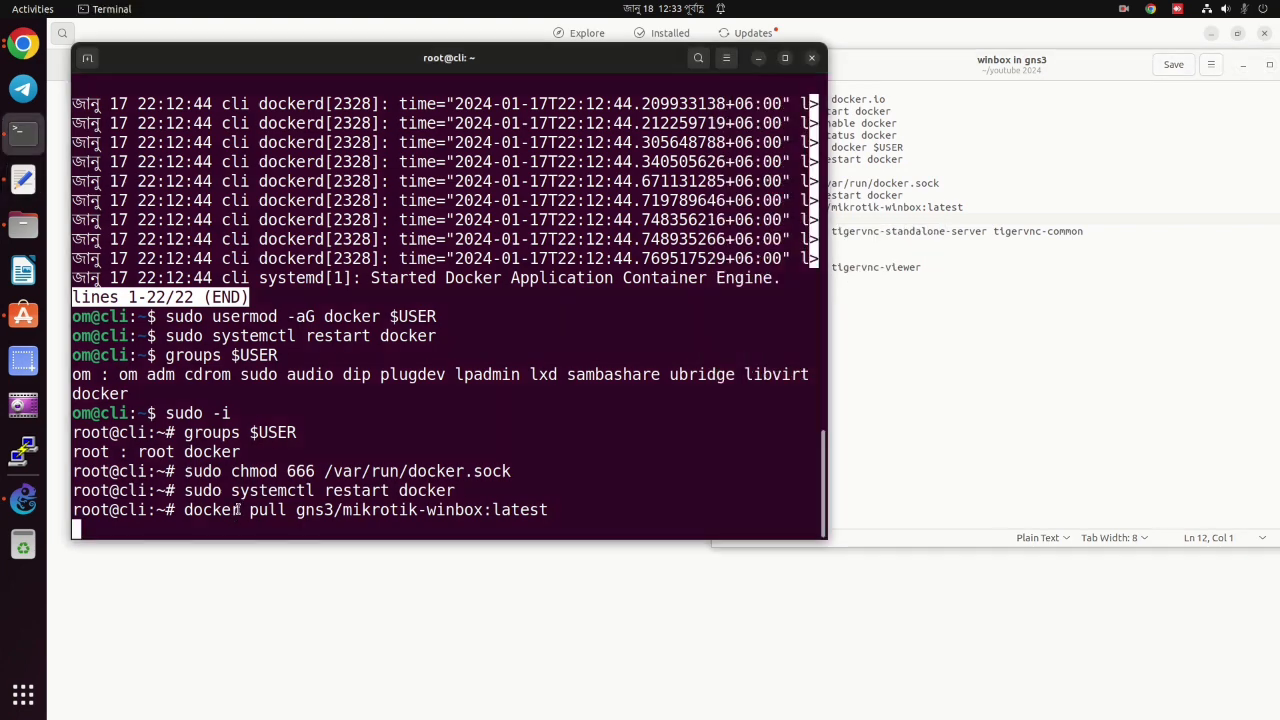
scroll(238, 510, up, 2)
scroll(240, 510, down, 2)
click(785, 57)
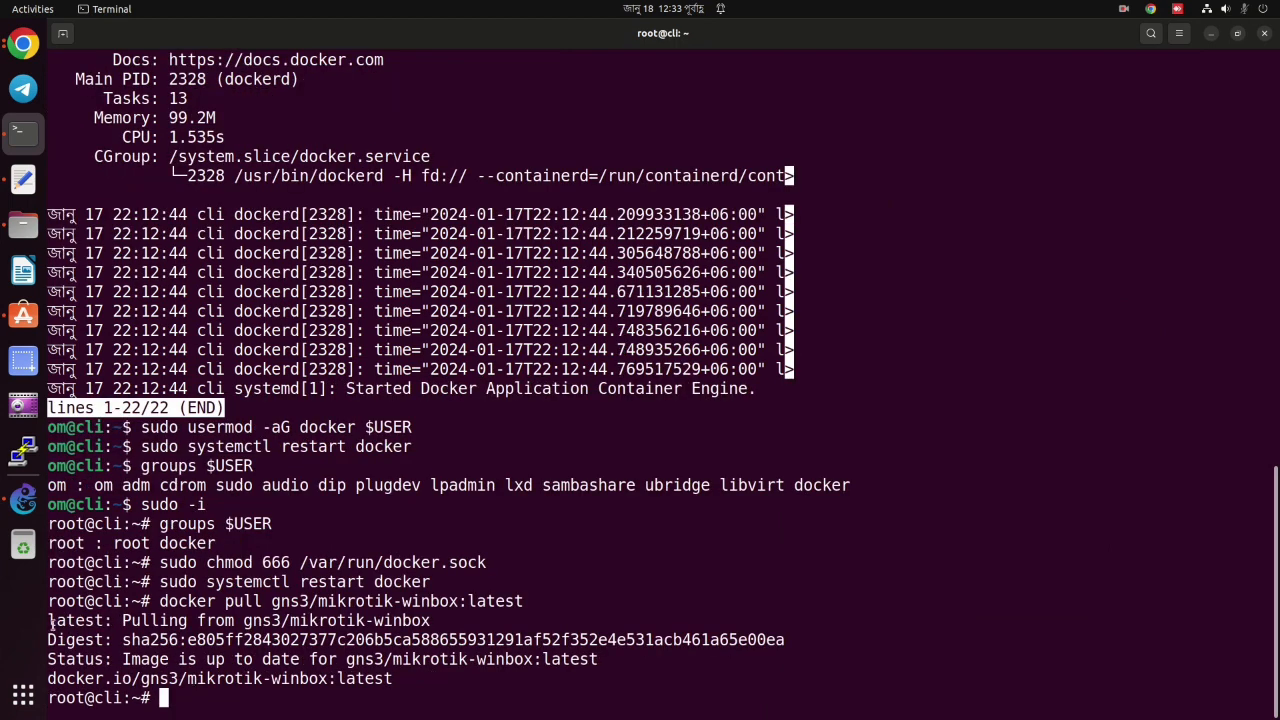
Confirm the mikrotik-winbox:latest image is up to date, then run 'sudo apt update'.
drag(50, 622, 432, 679)
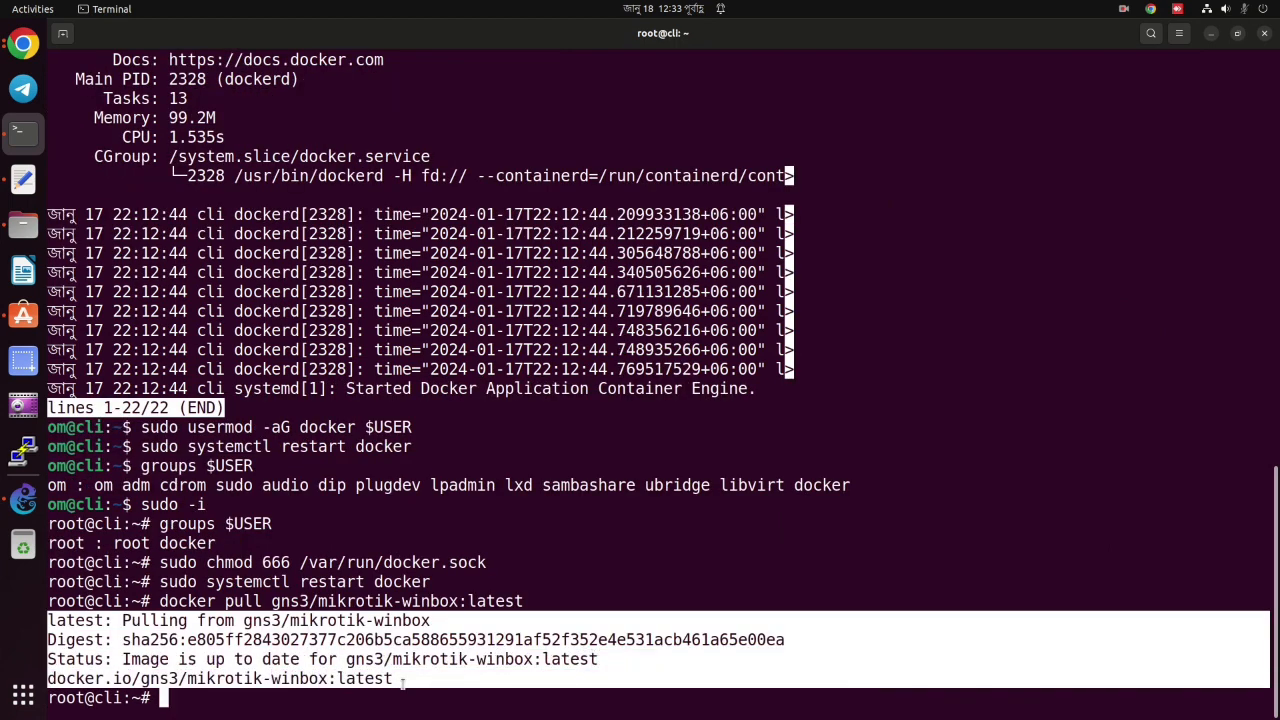
click(197, 714)
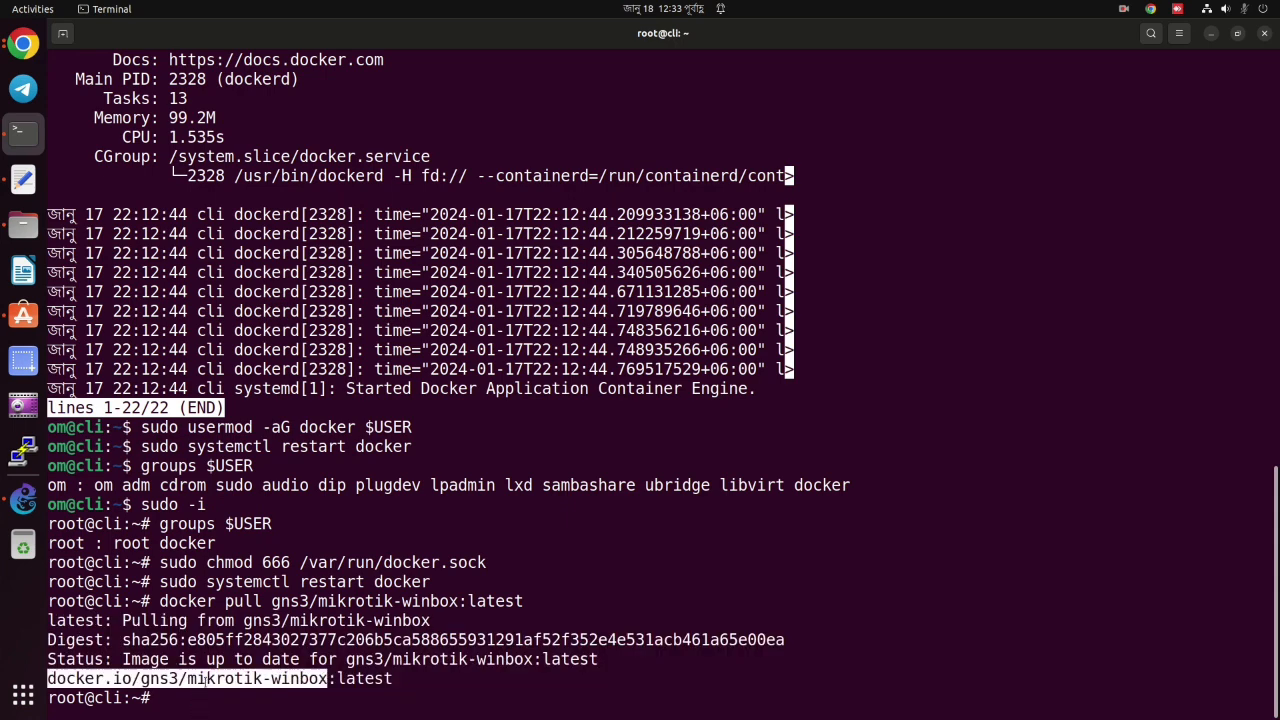
triple_click(202, 682)
click(205, 680)
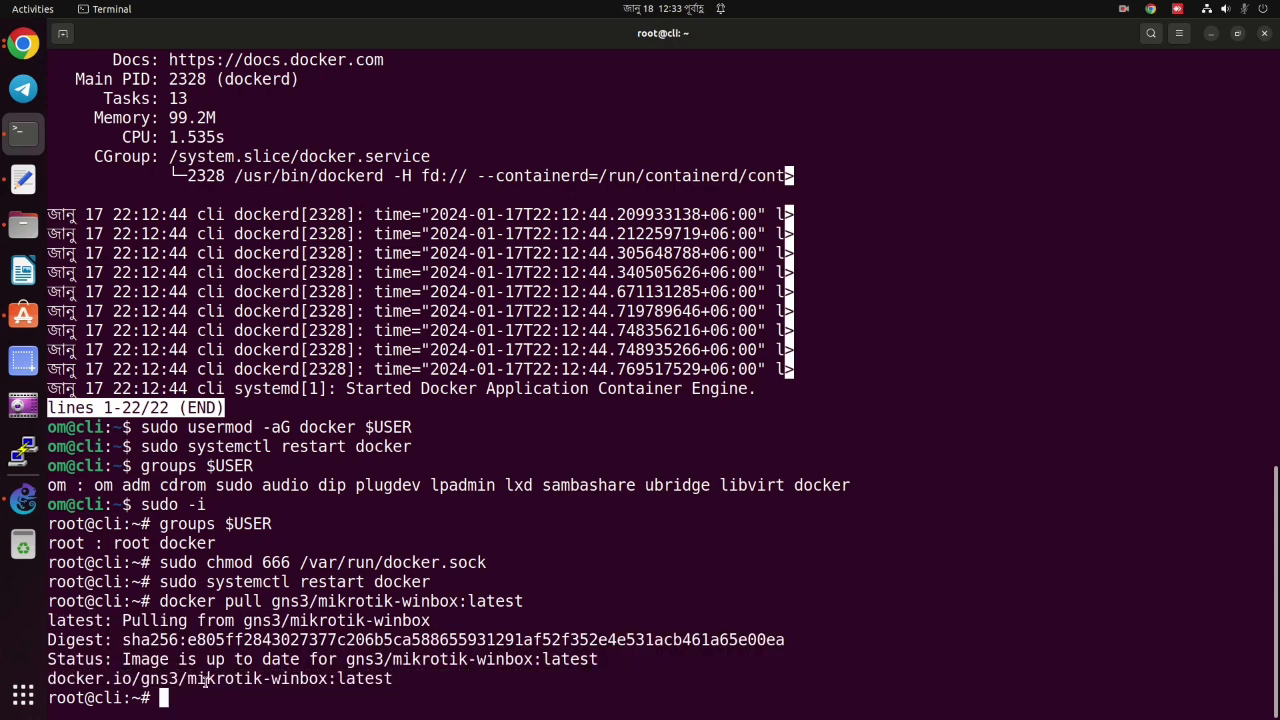
right_click(189, 705)
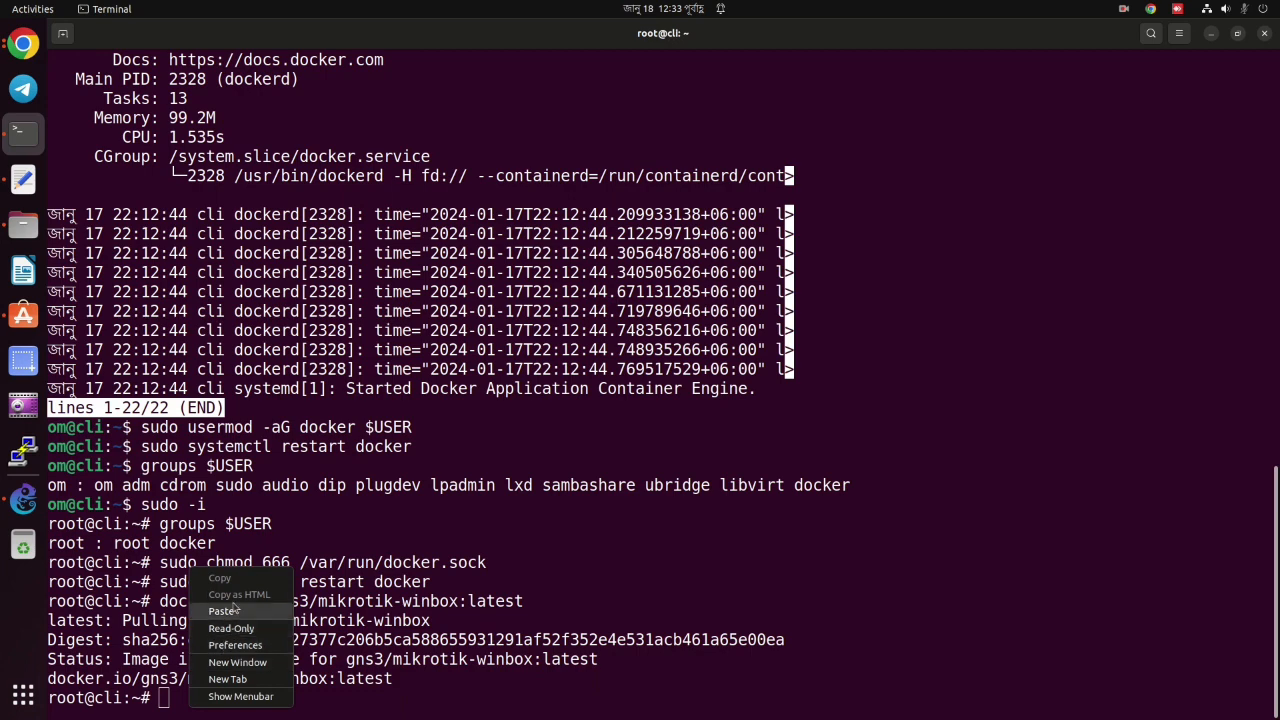
click(221, 611)
key(Return)
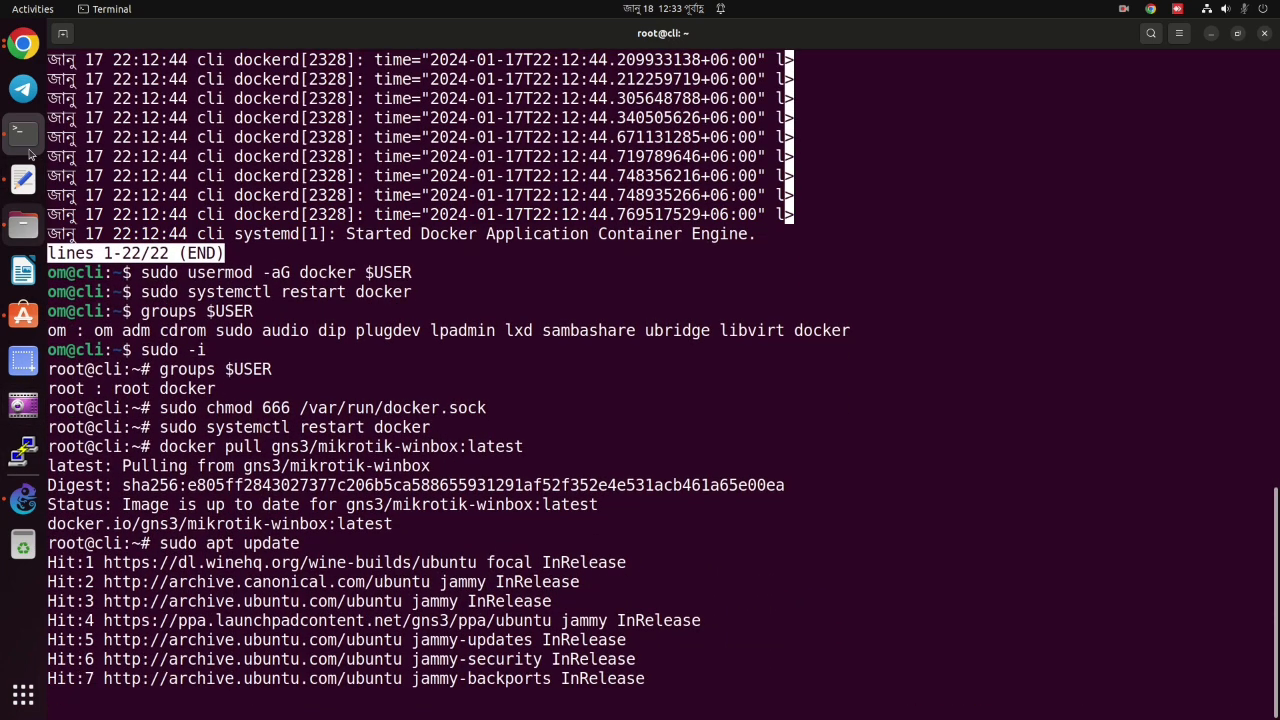
click(23, 179)
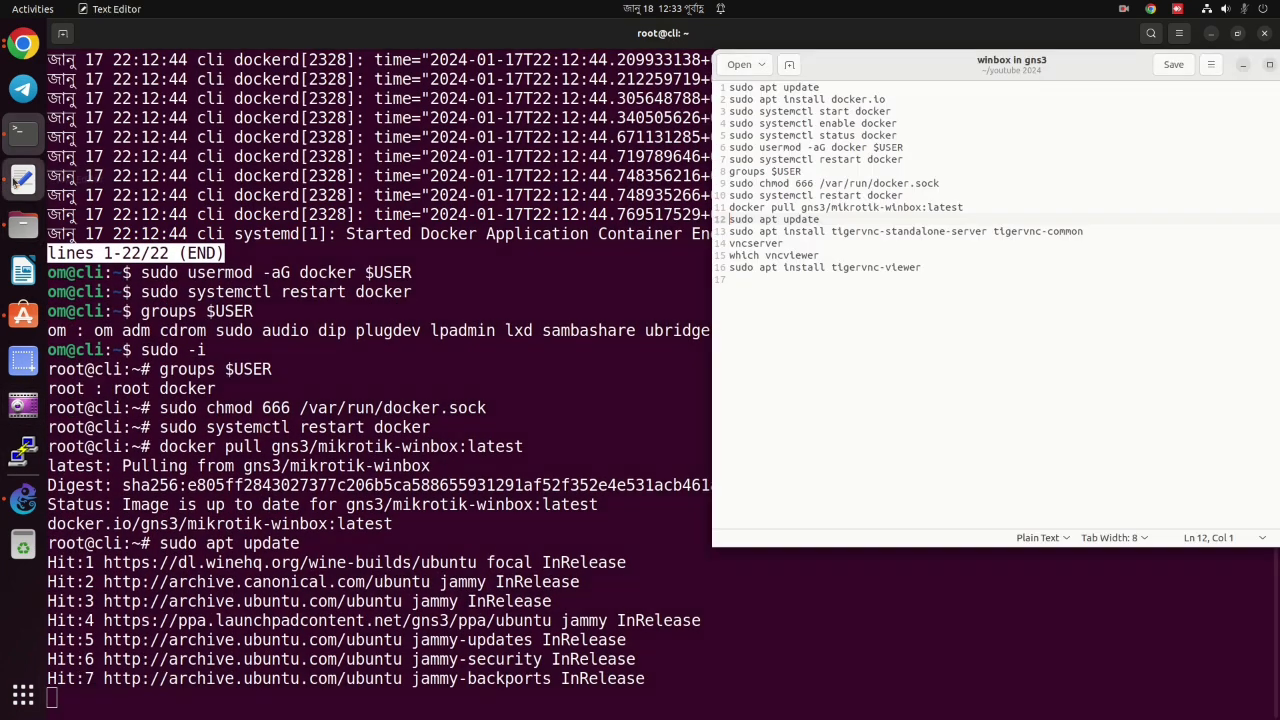
Install the TigerVNC server packages using the command pasted from the notes.
triple_click(805, 231)
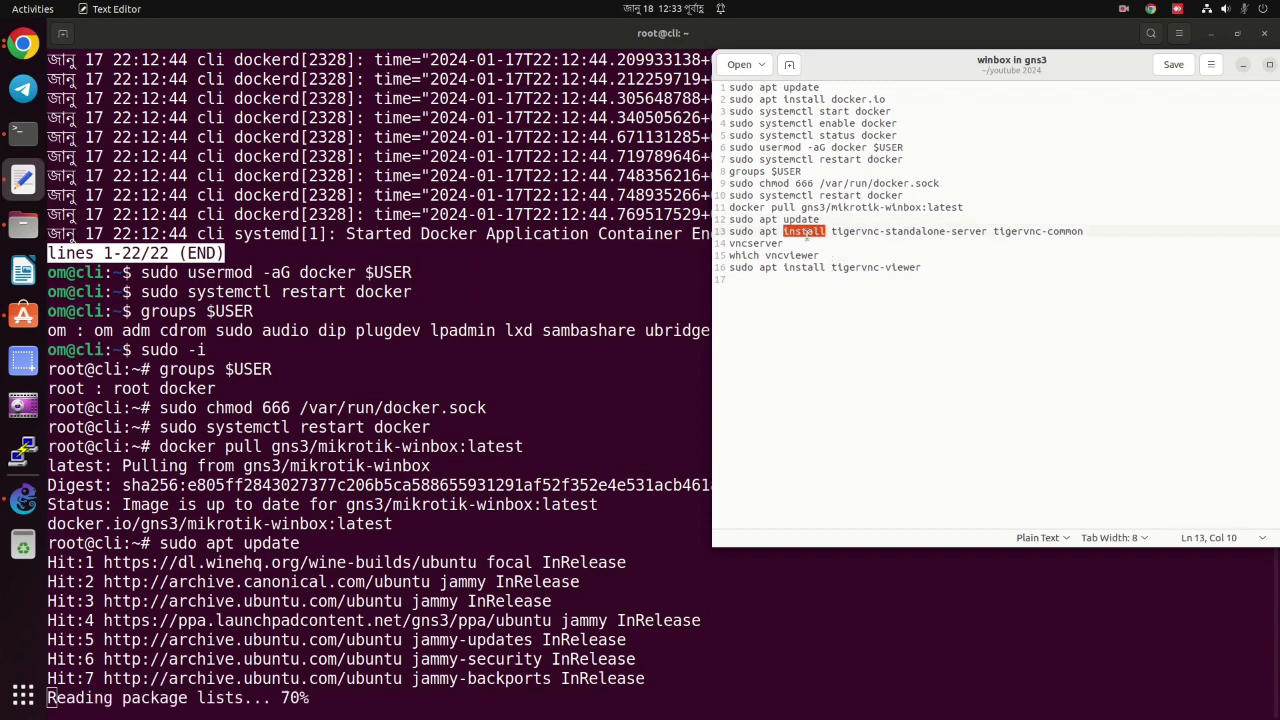
right_click(810, 240)
click(839, 297)
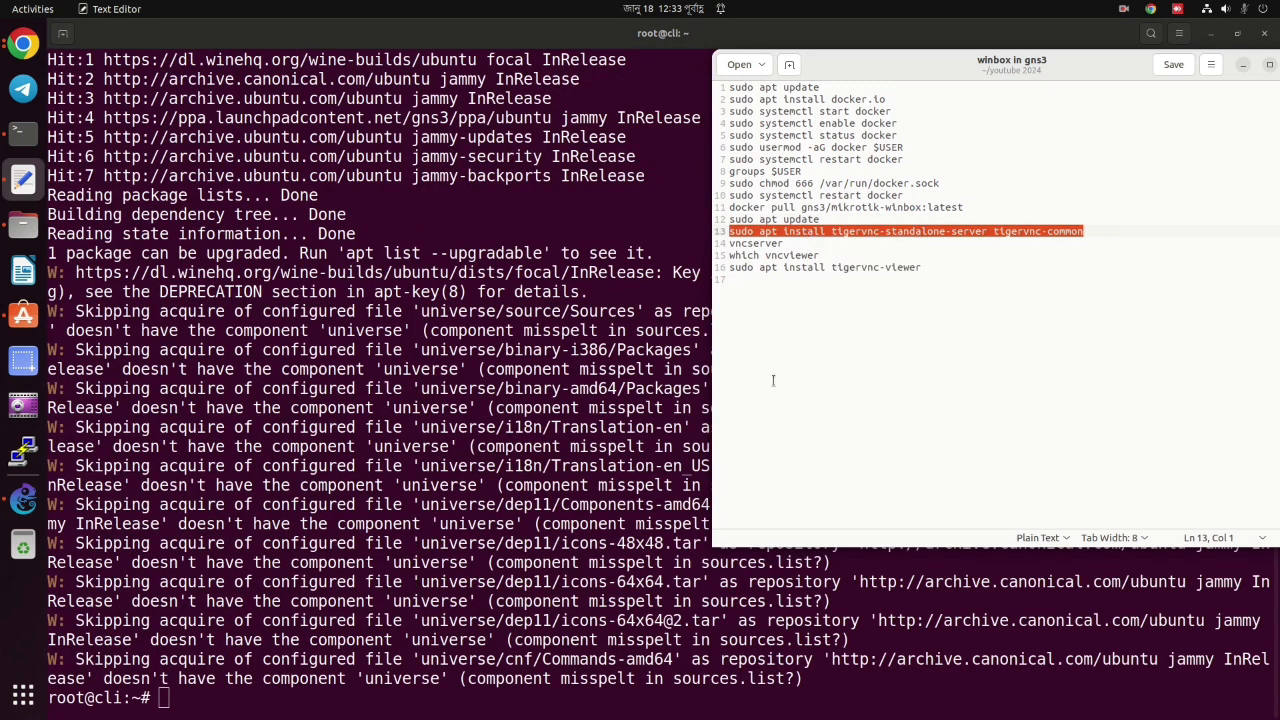
right_click(237, 700)
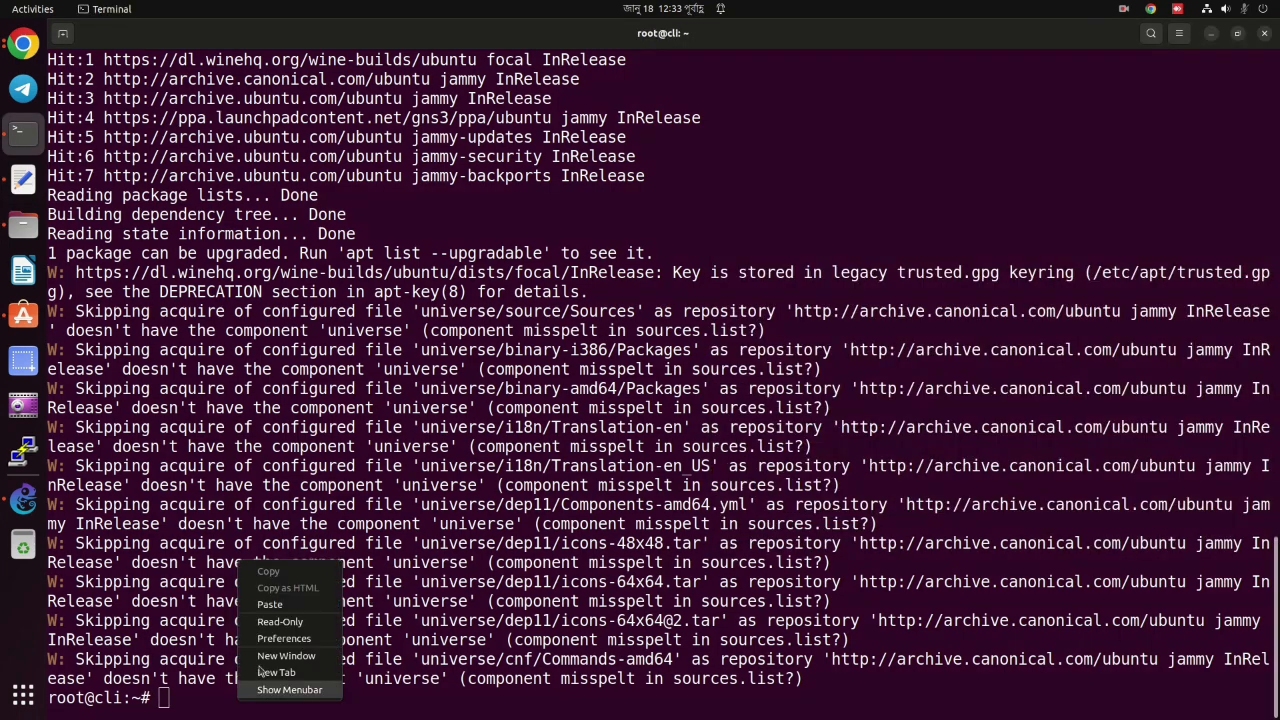
click(281, 606)
key(Return)
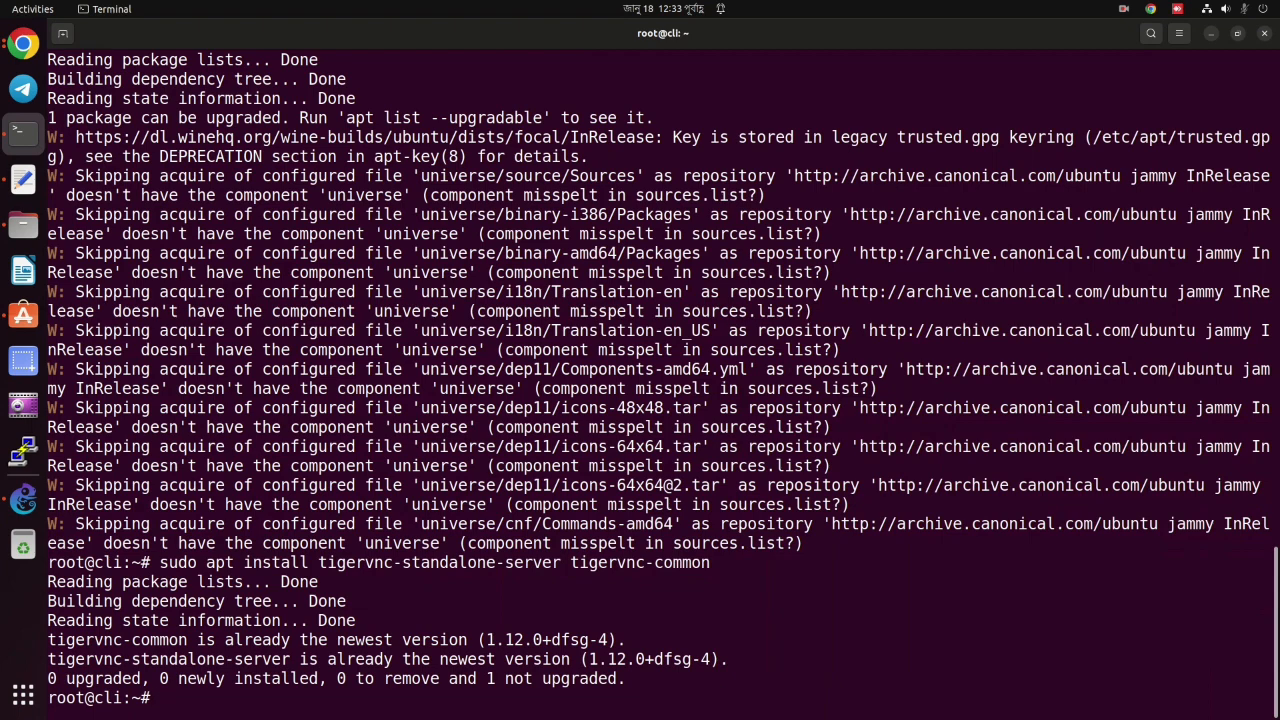
Run vncserver to start display :2 on port 5902, then clear the terminal.
click(23, 180)
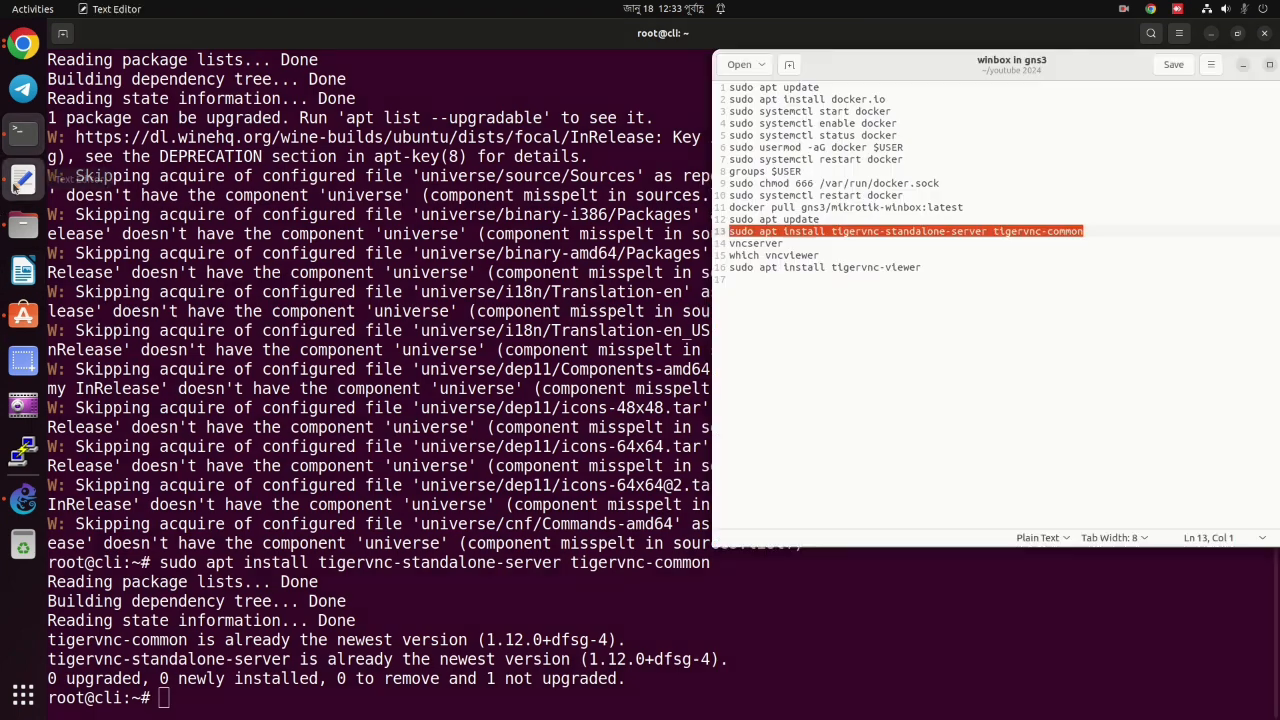
double_click(760, 243)
right_click(760, 243)
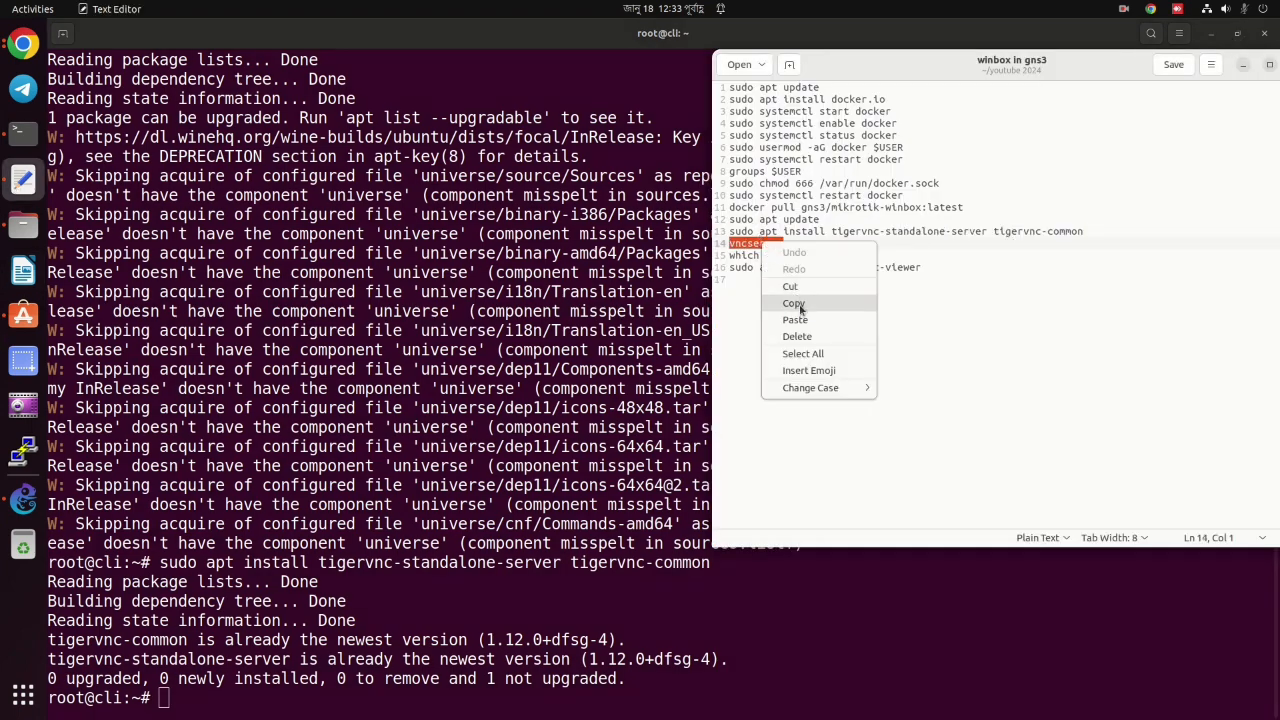
click(800, 302)
click(216, 690)
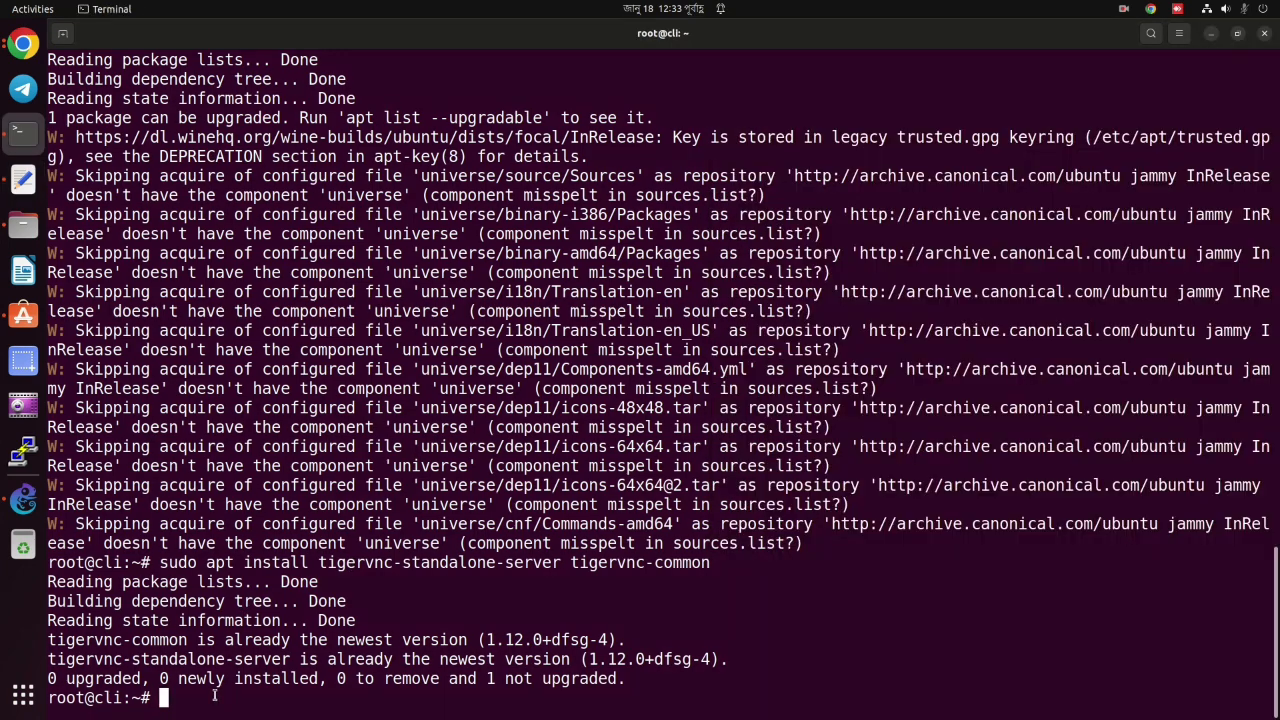
right_click(216, 690)
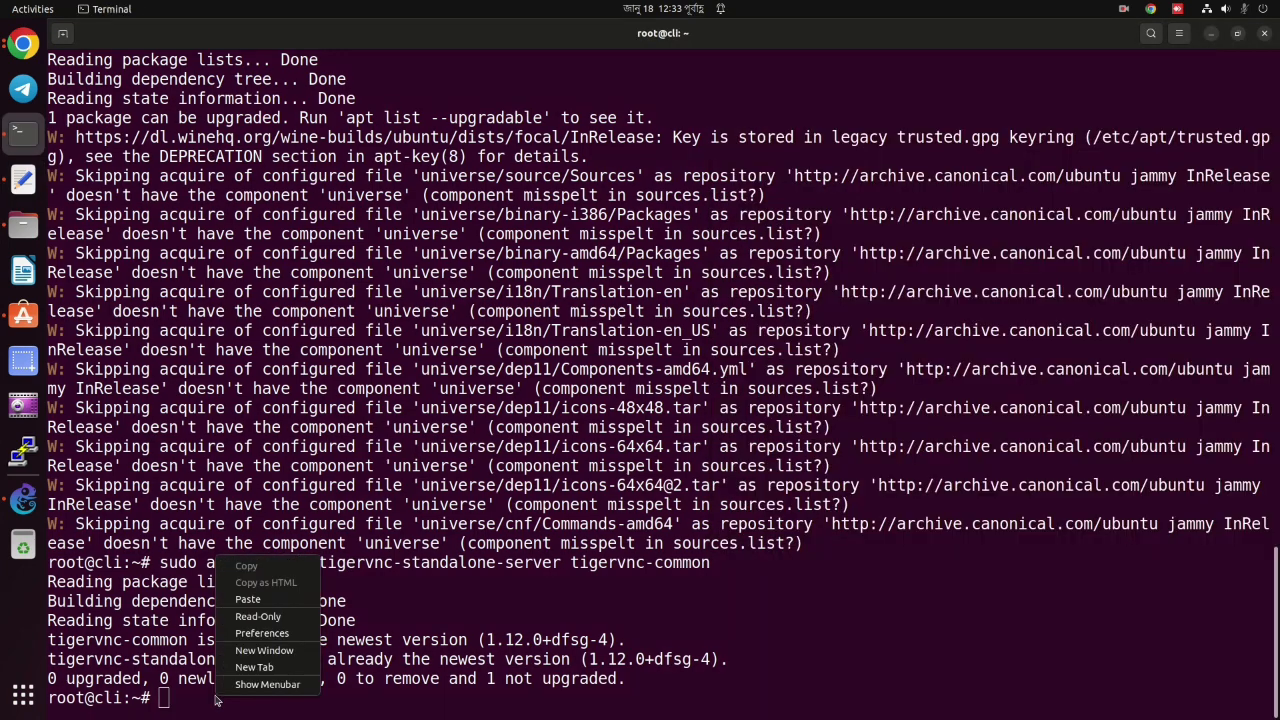
click(256, 600)
key(Return)
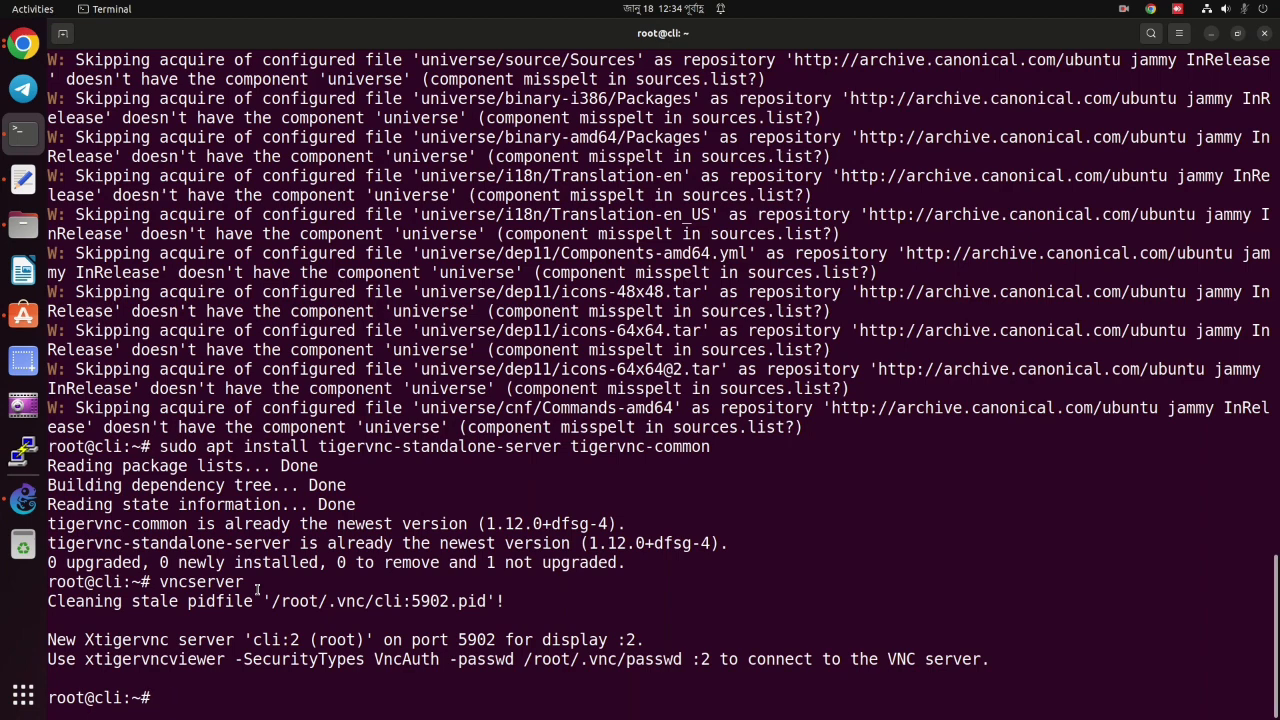
text(clear)
key(Return)
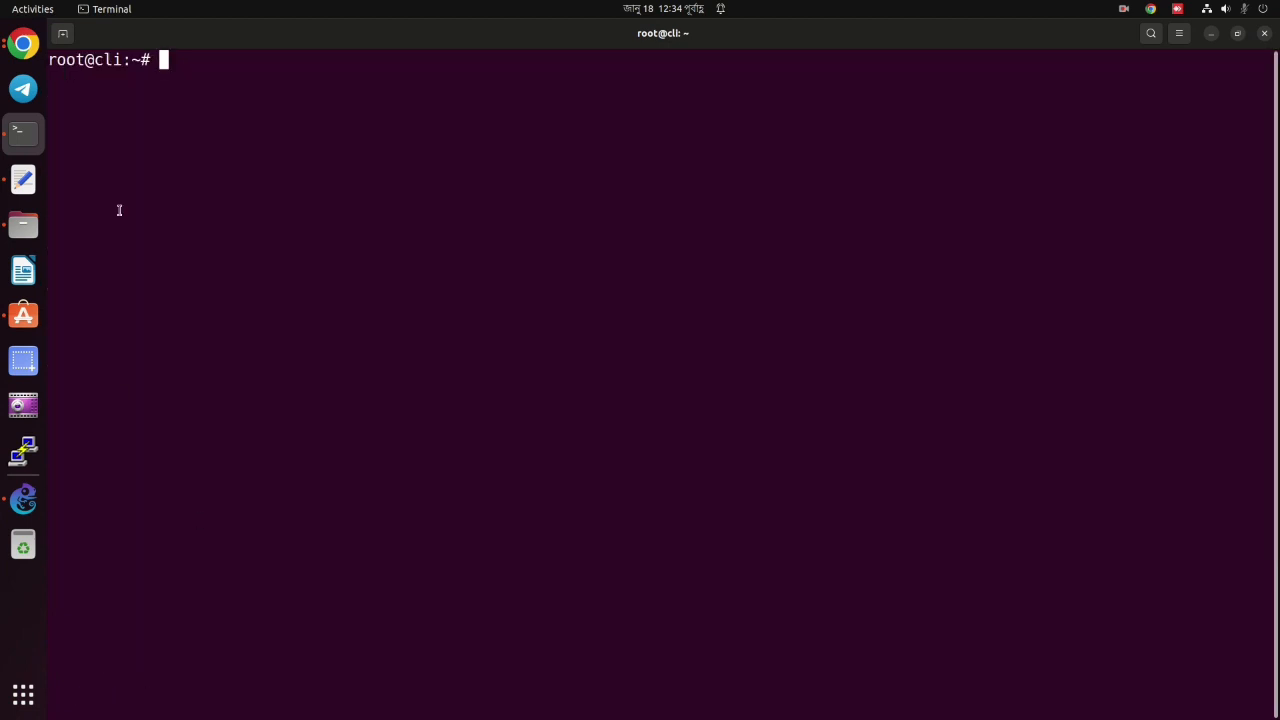
Run 'which vncviewer' and confirm it resolves to /usr/bin/vncviewer.
click(25, 178)
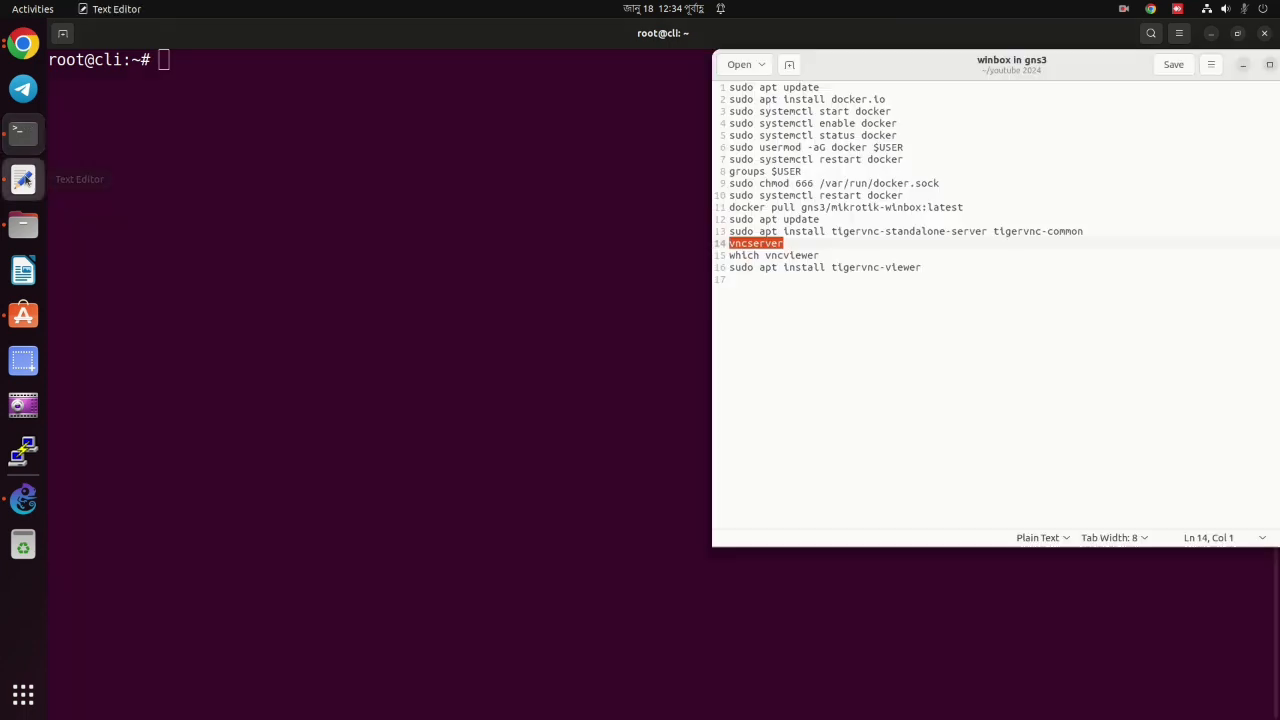
triple_click(775, 255)
right_click(776, 256)
click(815, 317)
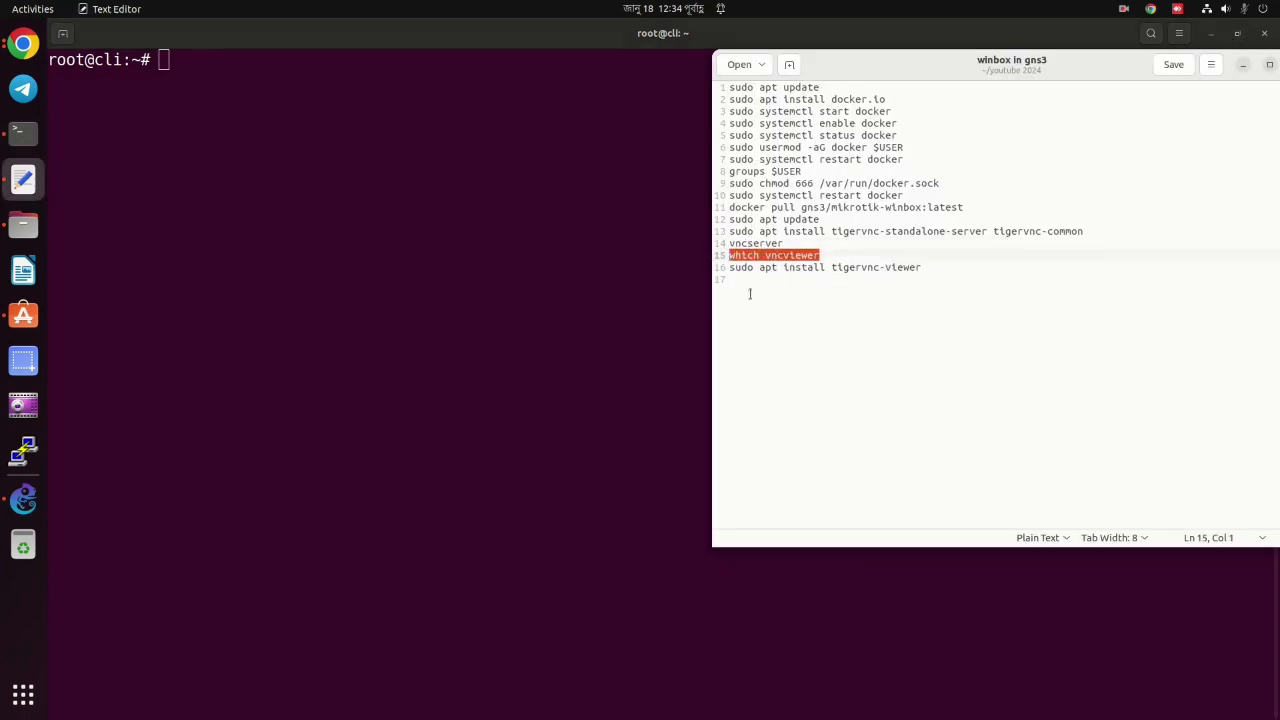
click(271, 83)
right_click(272, 84)
click(333, 127)
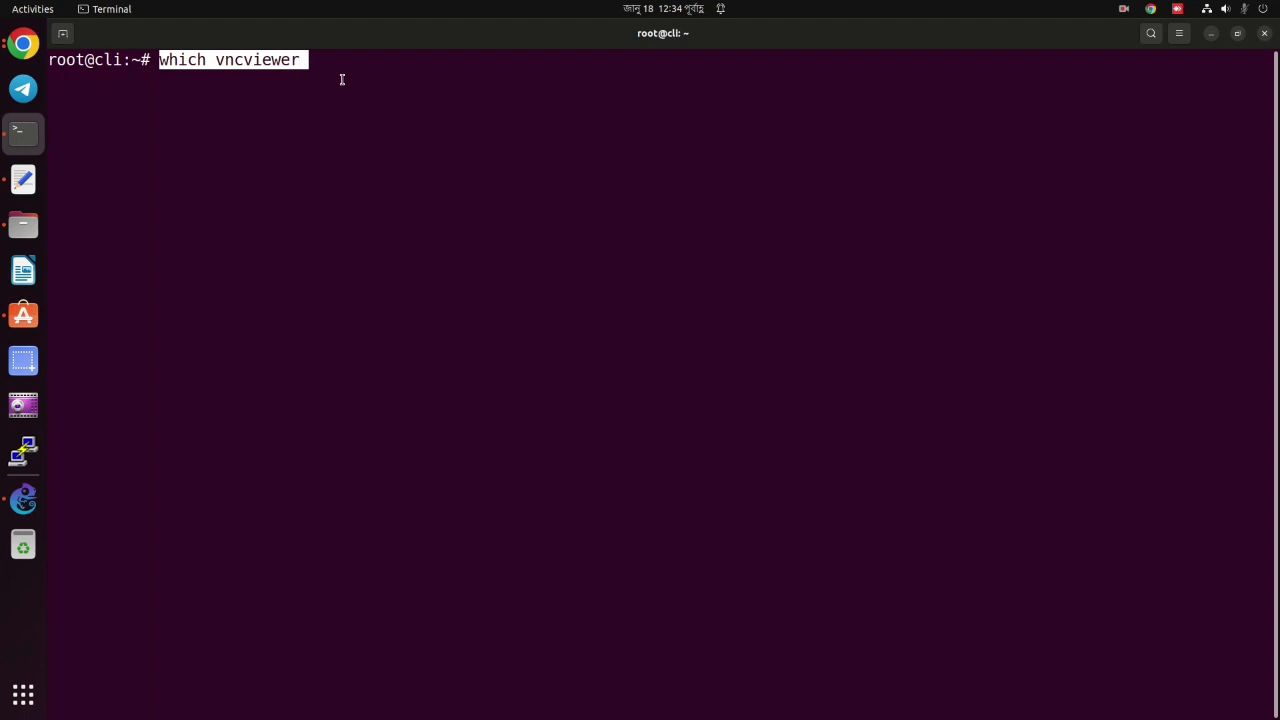
key(Return)
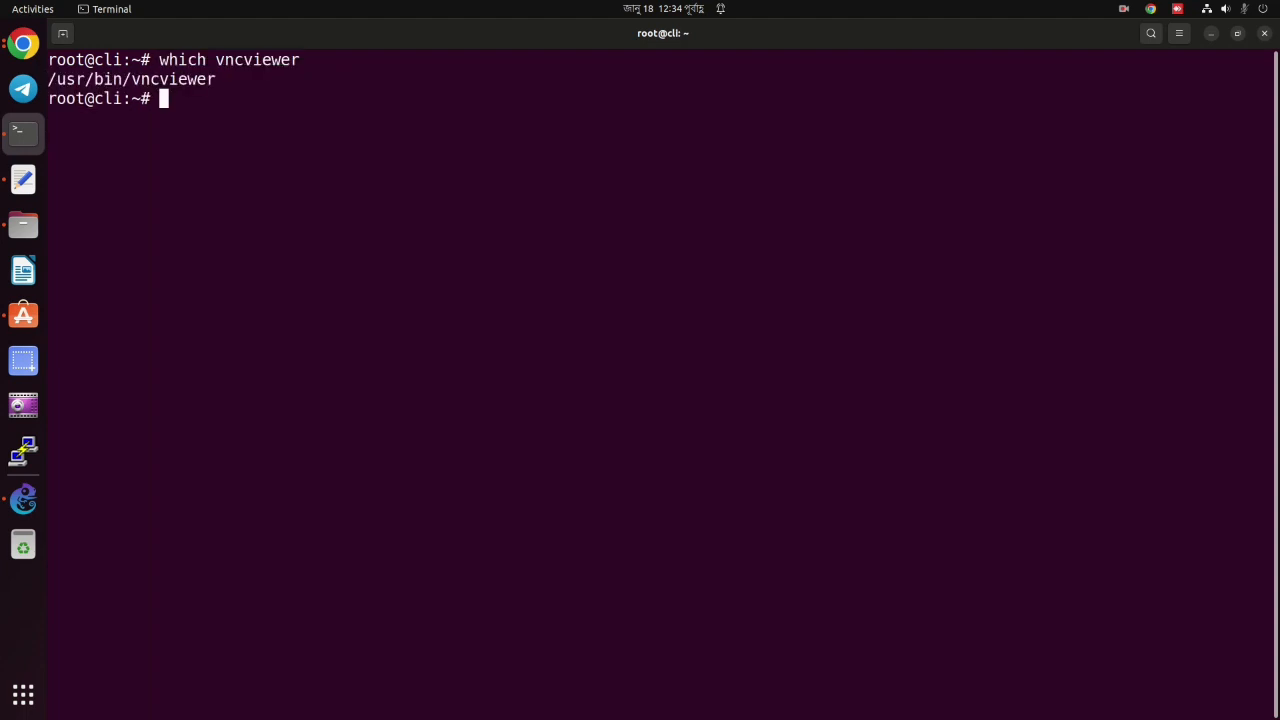
triple_click(196, 82)
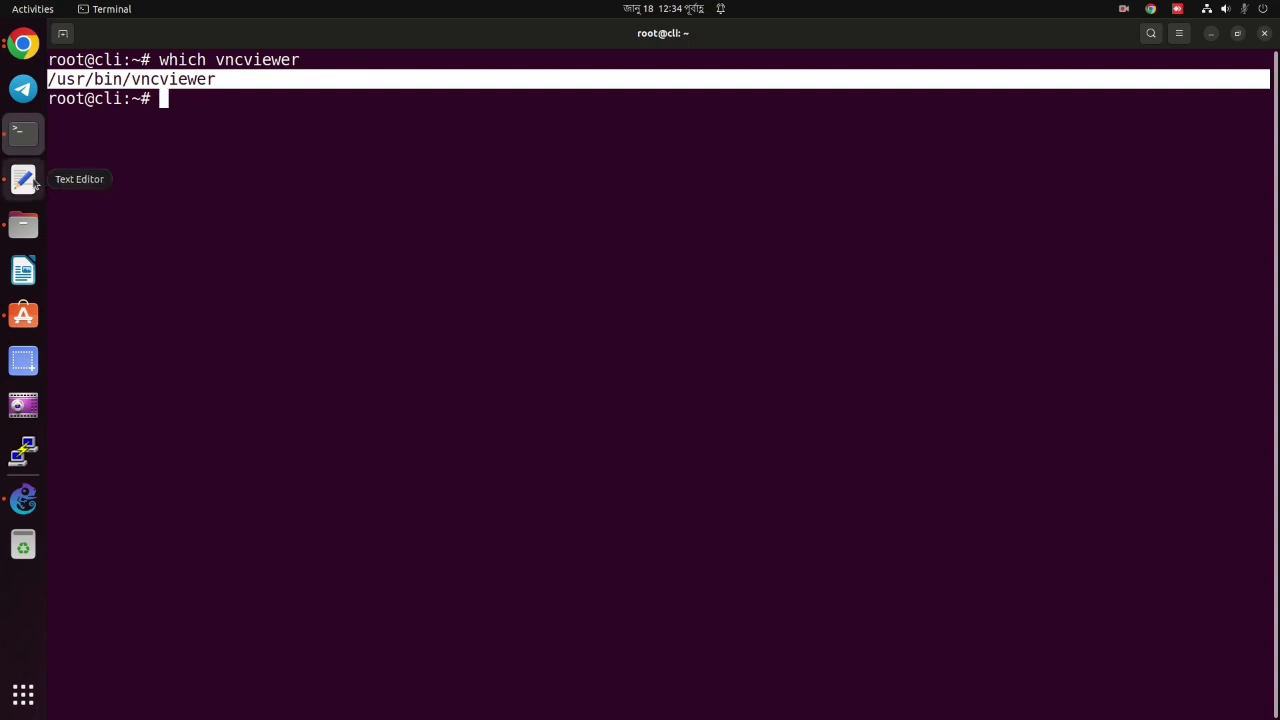
Run 'sudo apt install tigervnc-viewer', confirming version 1.12.0+dfsg-4 is already newest.
click(30, 181)
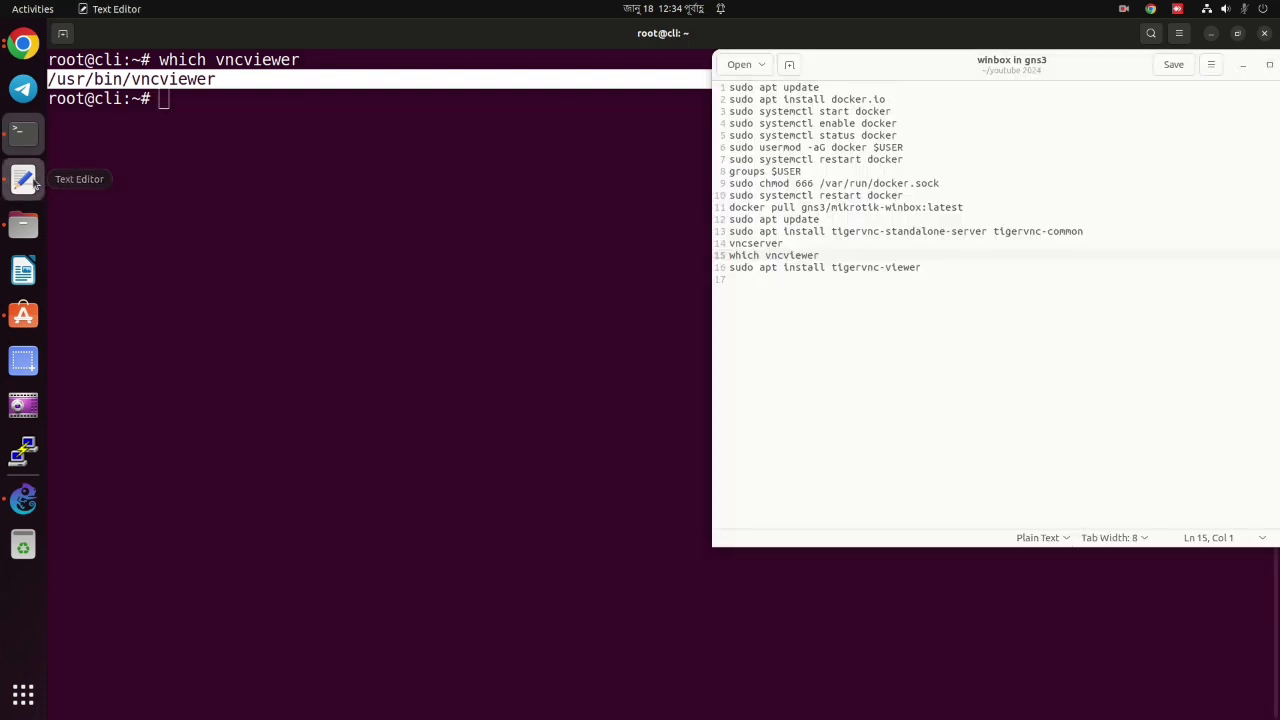
triple_click(776, 267)
right_click(778, 268)
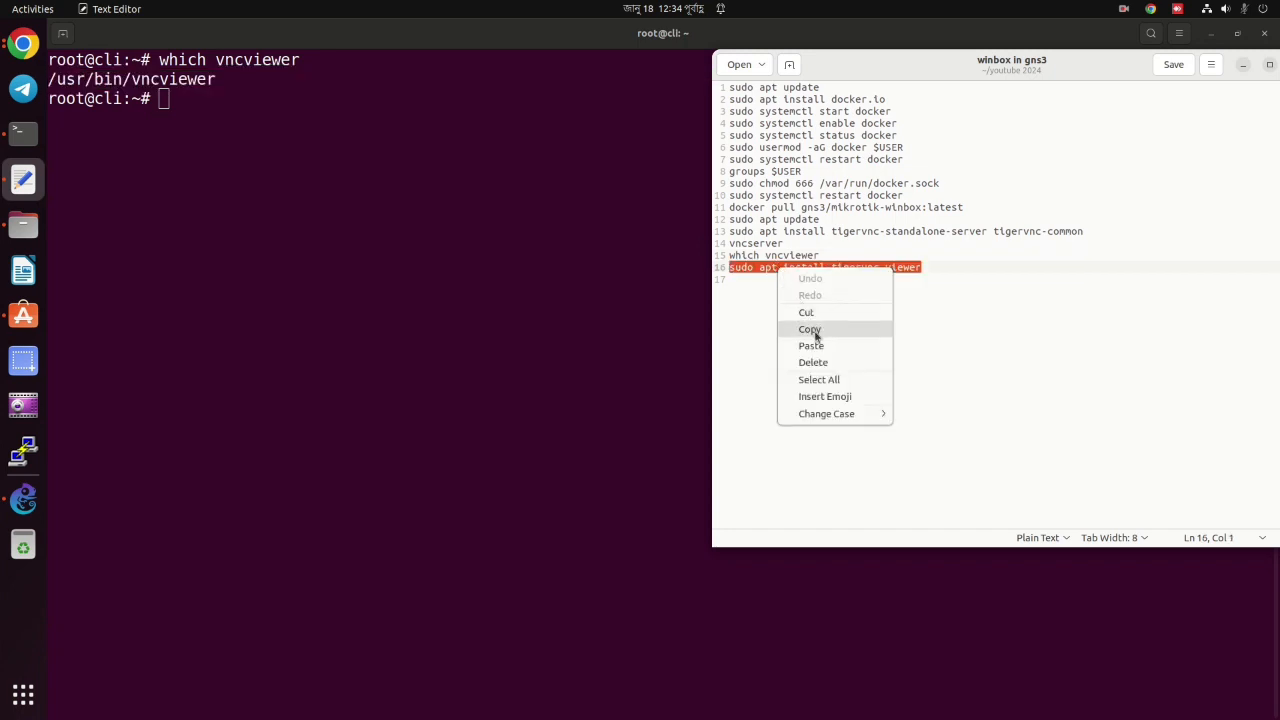
click(815, 331)
click(266, 124)
right_click(266, 123)
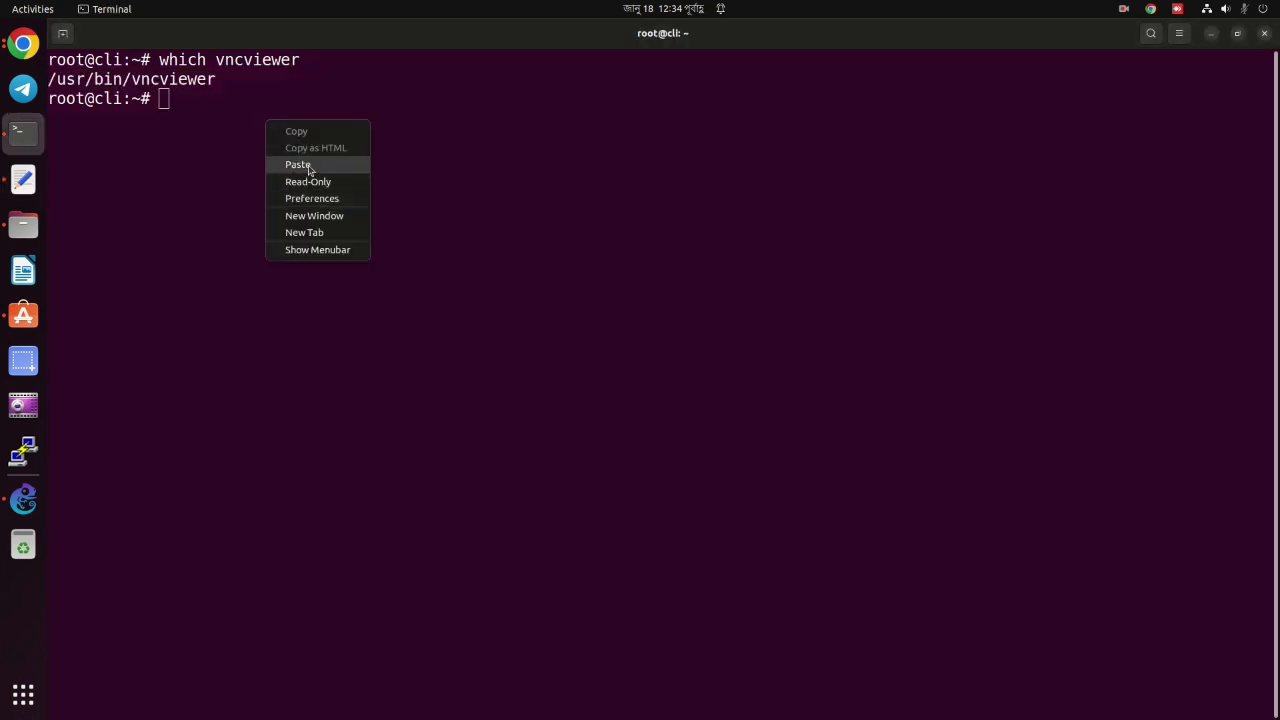
click(300, 163)
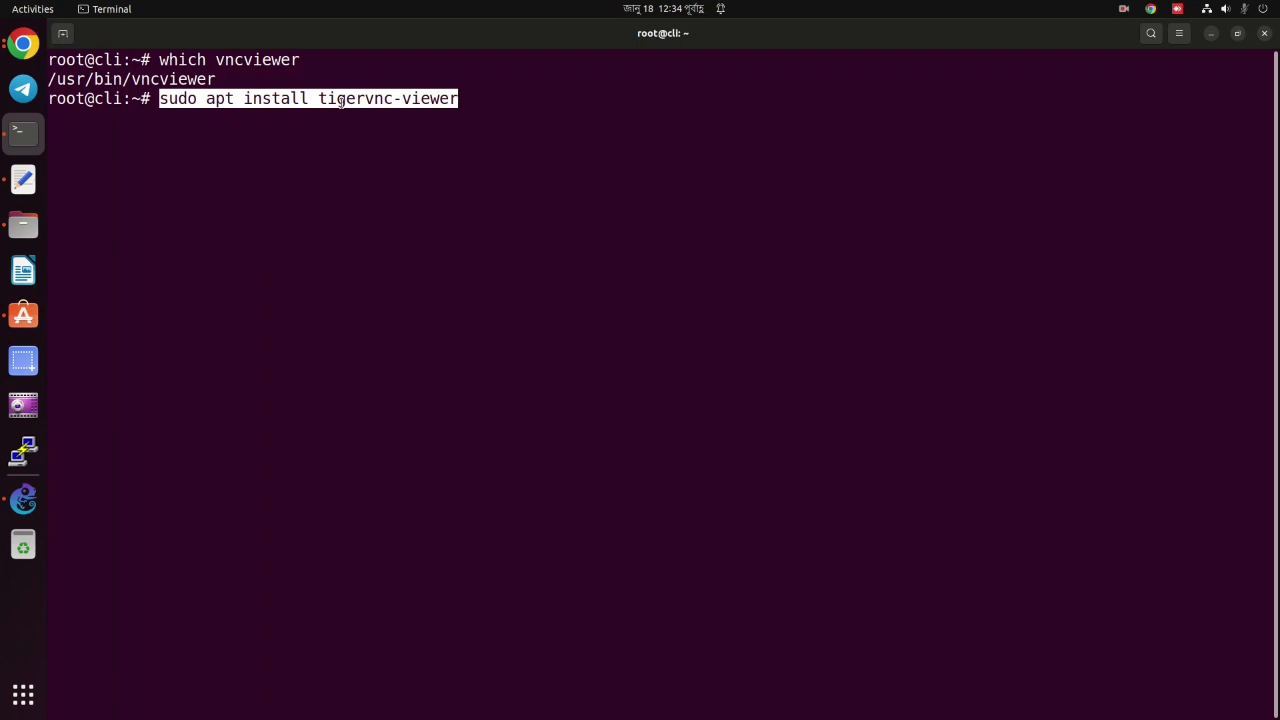
key(Return)
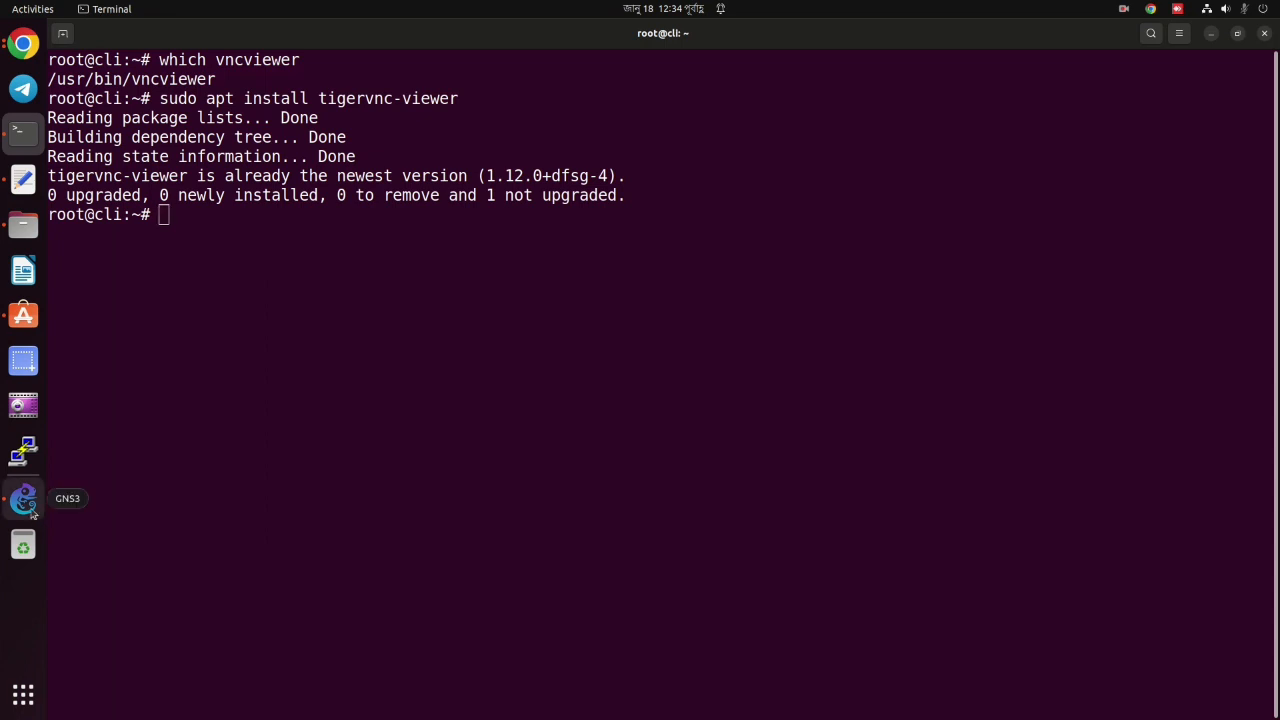
Place a MikroTik CHR 7.11.2 router with an Ethernet switch beneath it on the canvas.
click(34, 513)
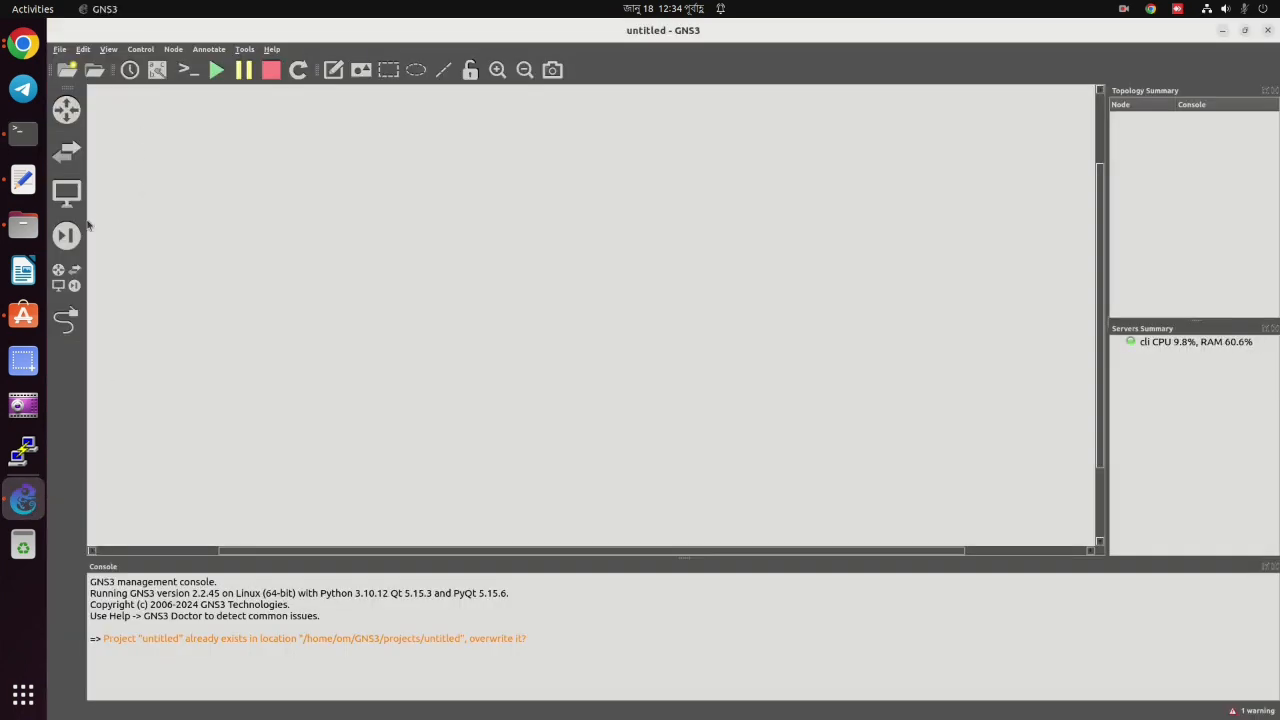
click(66, 277)
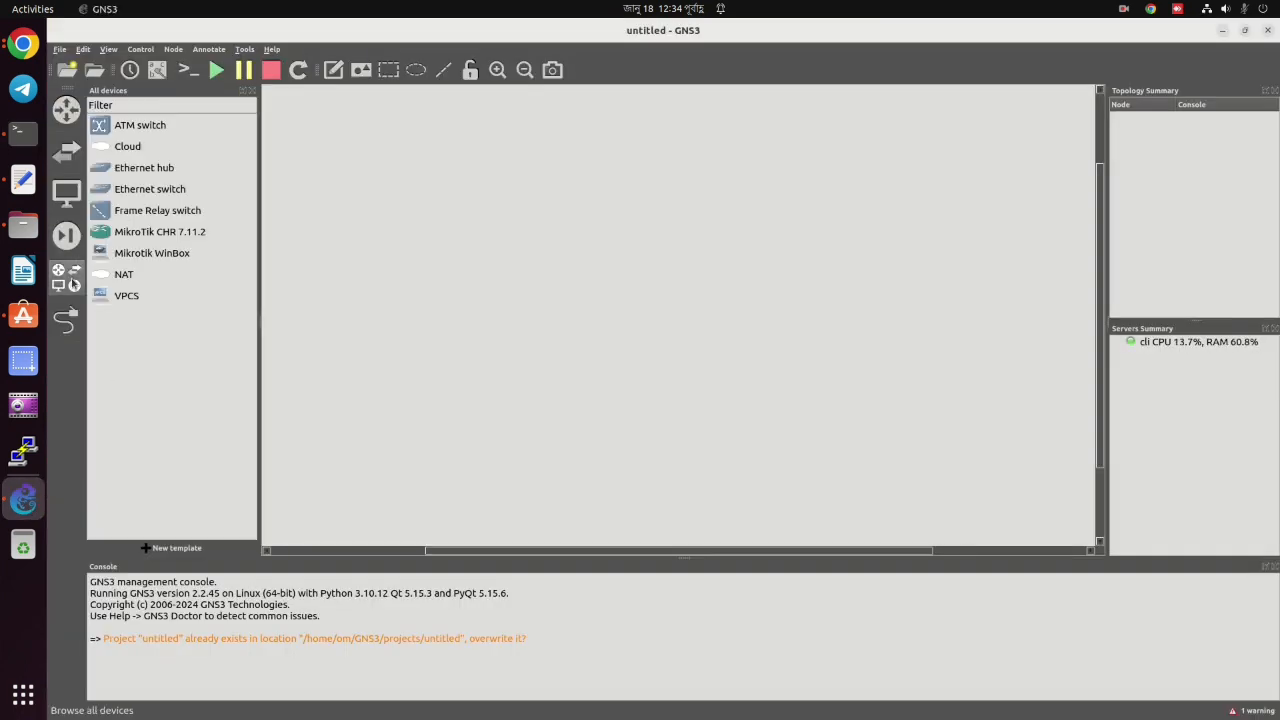
click(142, 193)
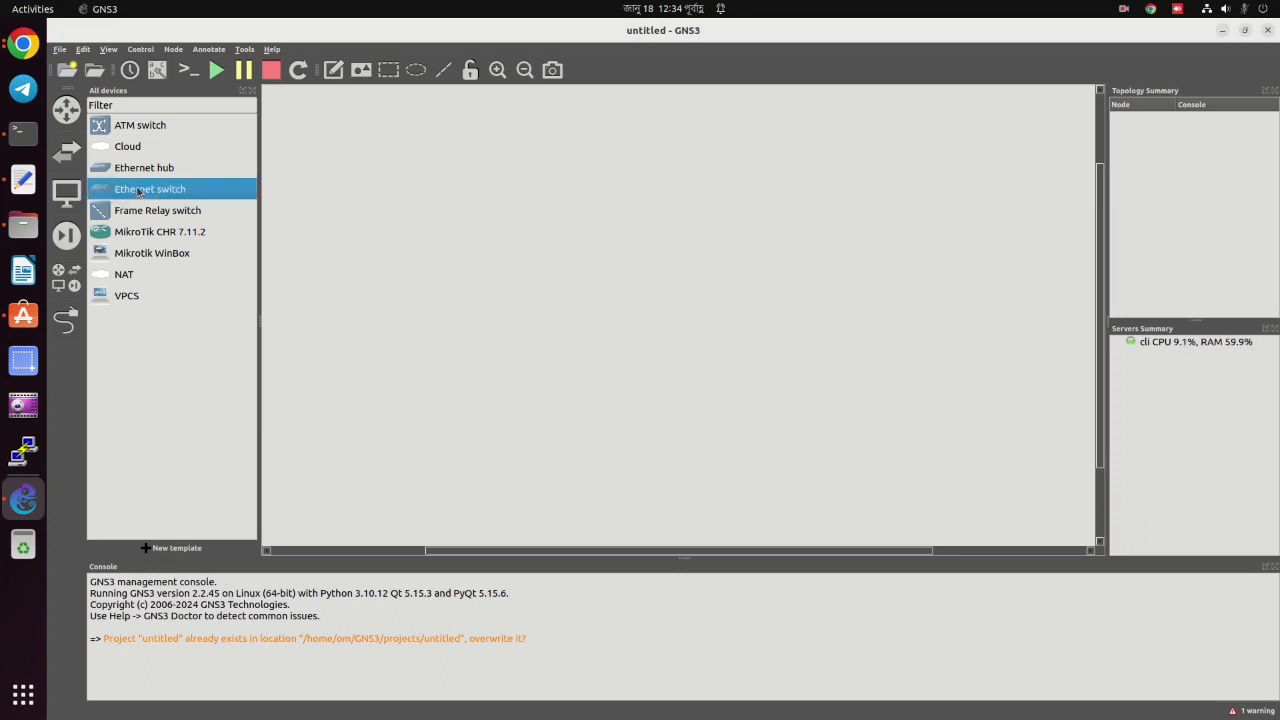
click(144, 236)
drag(144, 236, 563, 168)
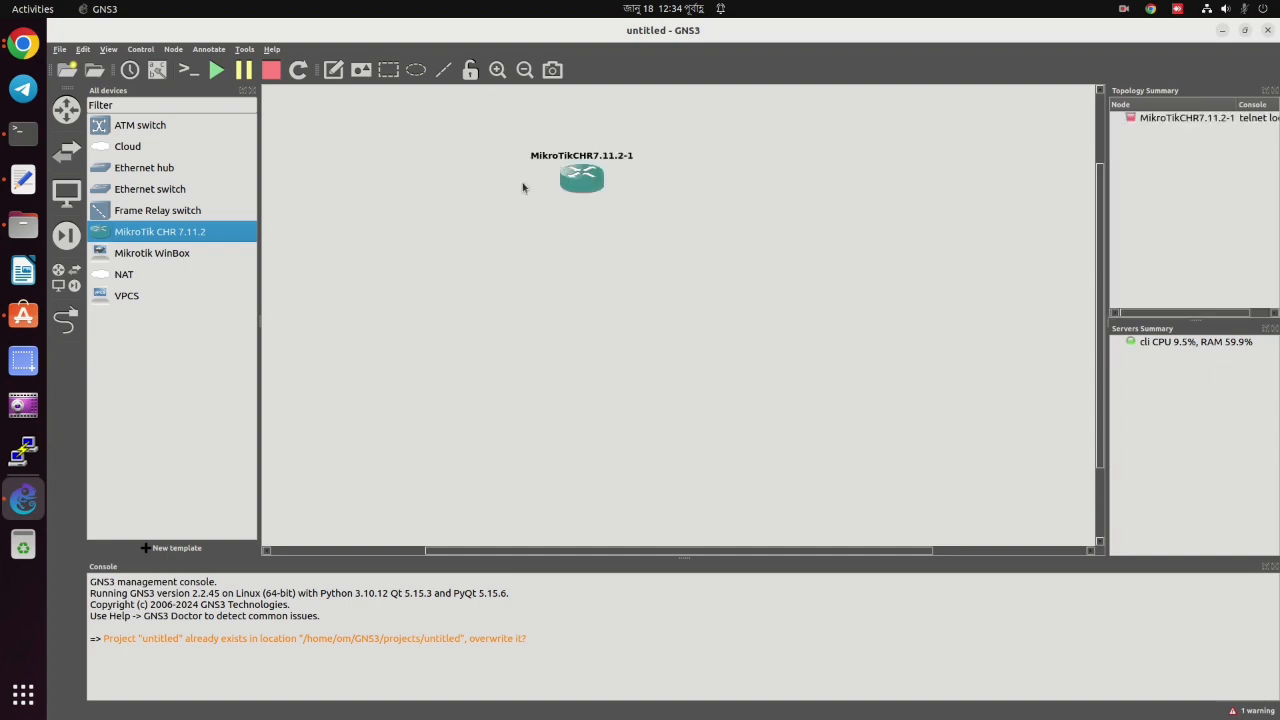
click(152, 192)
drag(140, 196, 592, 287)
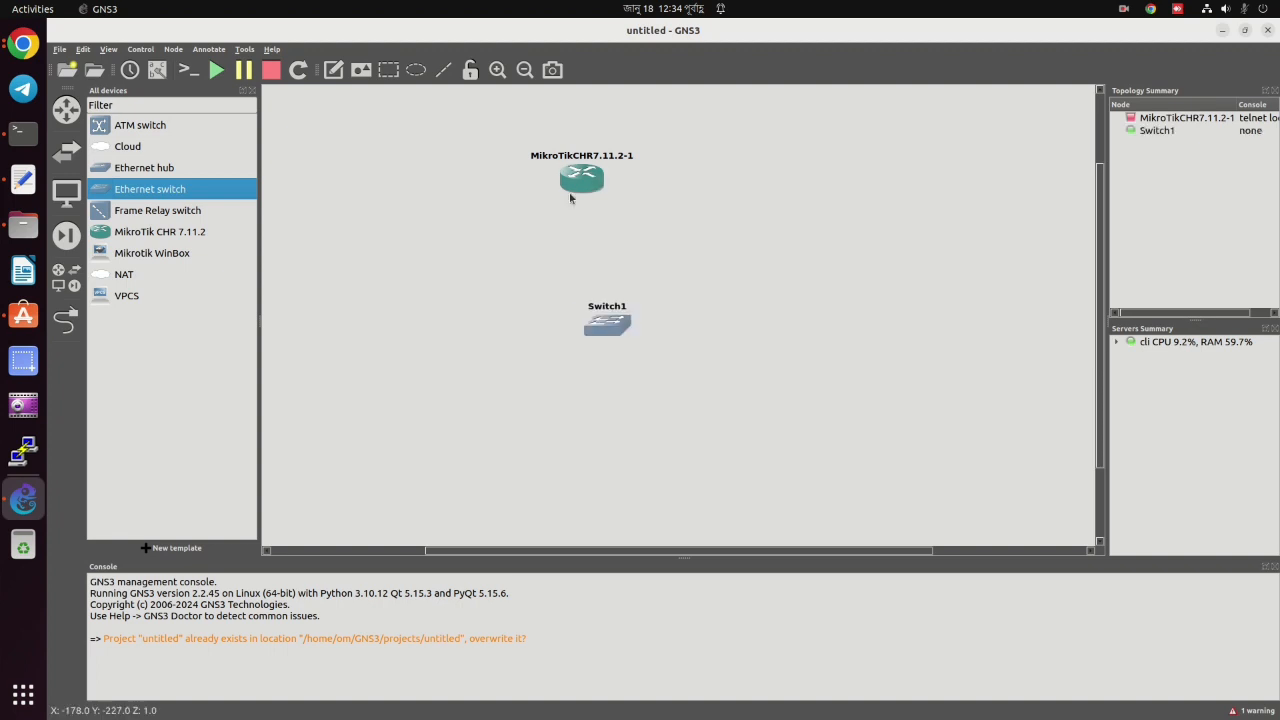
drag(571, 192, 581, 231)
drag(600, 335, 578, 326)
Add a VPCS PC below Switch1 and a Cloud above the router.
drag(127, 292, 579, 399)
drag(594, 323, 591, 316)
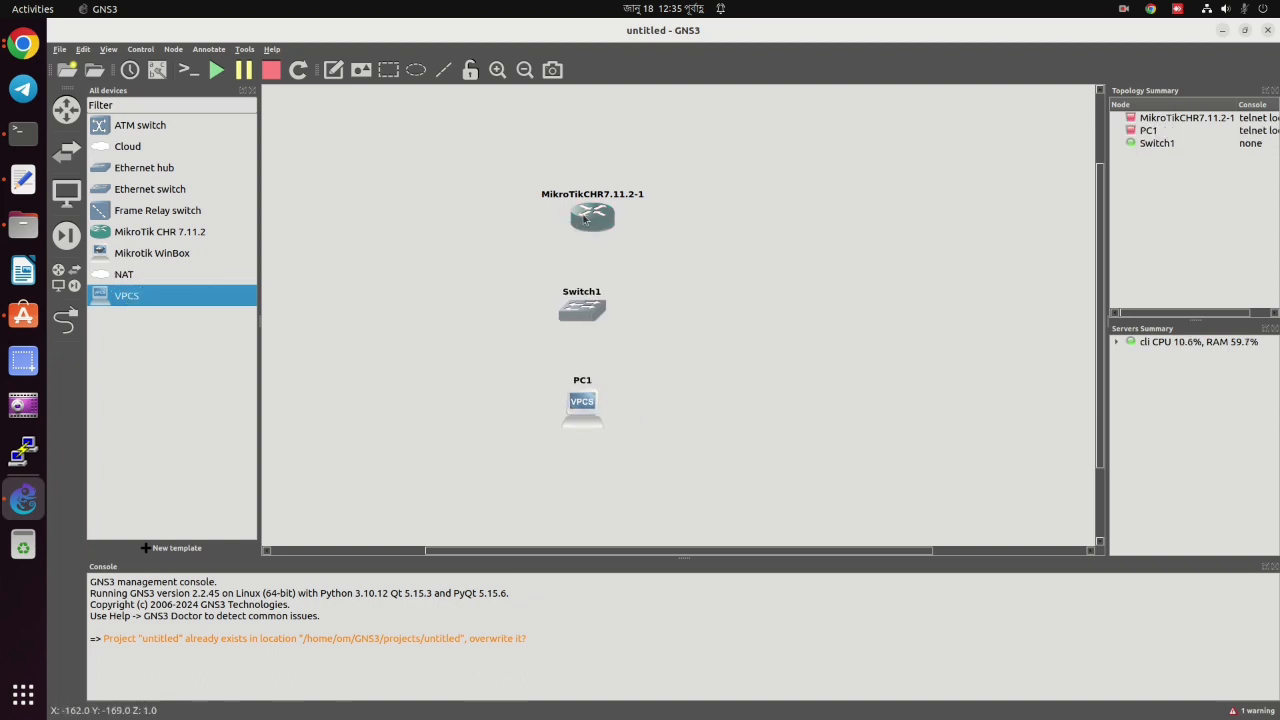
drag(585, 216, 578, 231)
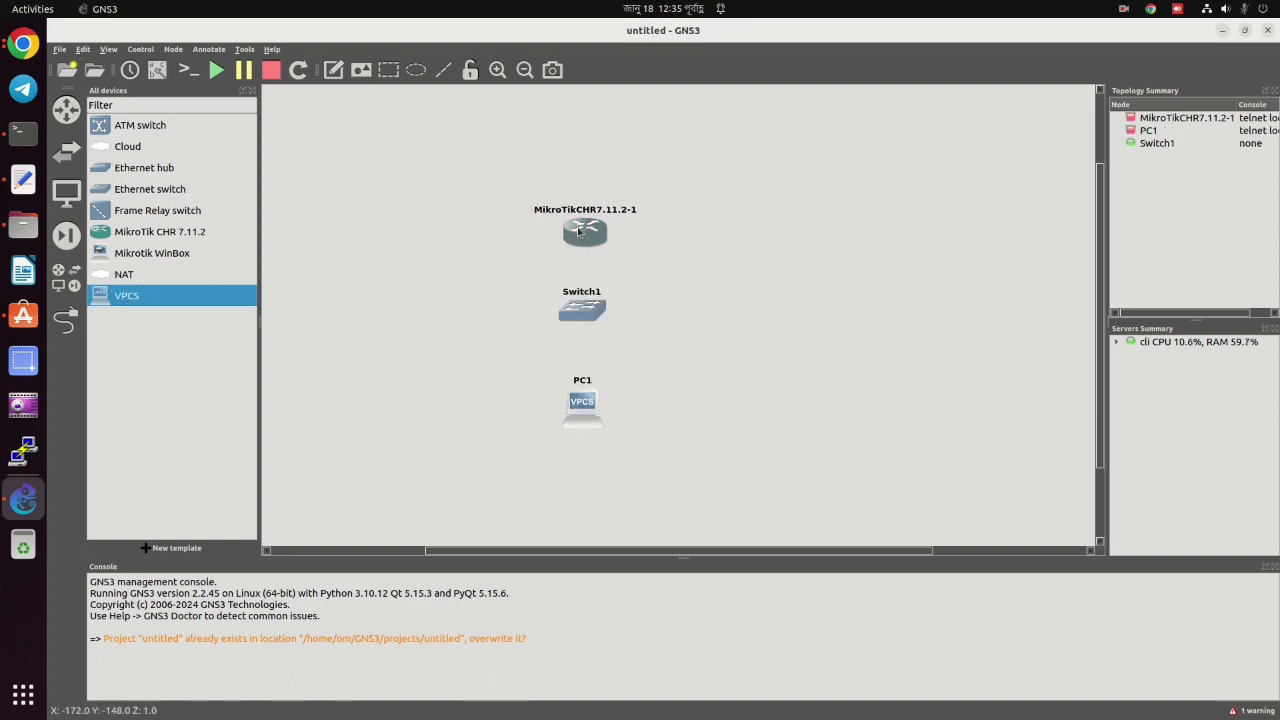
click(128, 147)
drag(147, 152, 584, 129)
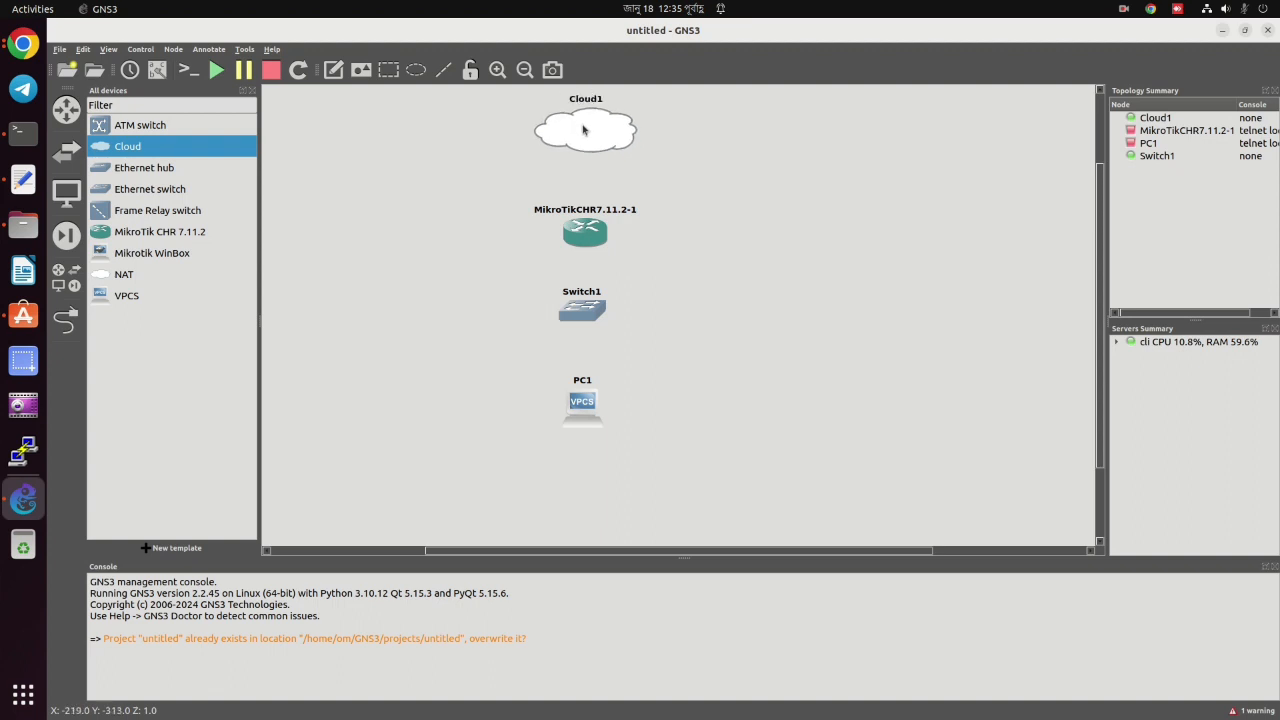
click(64, 320)
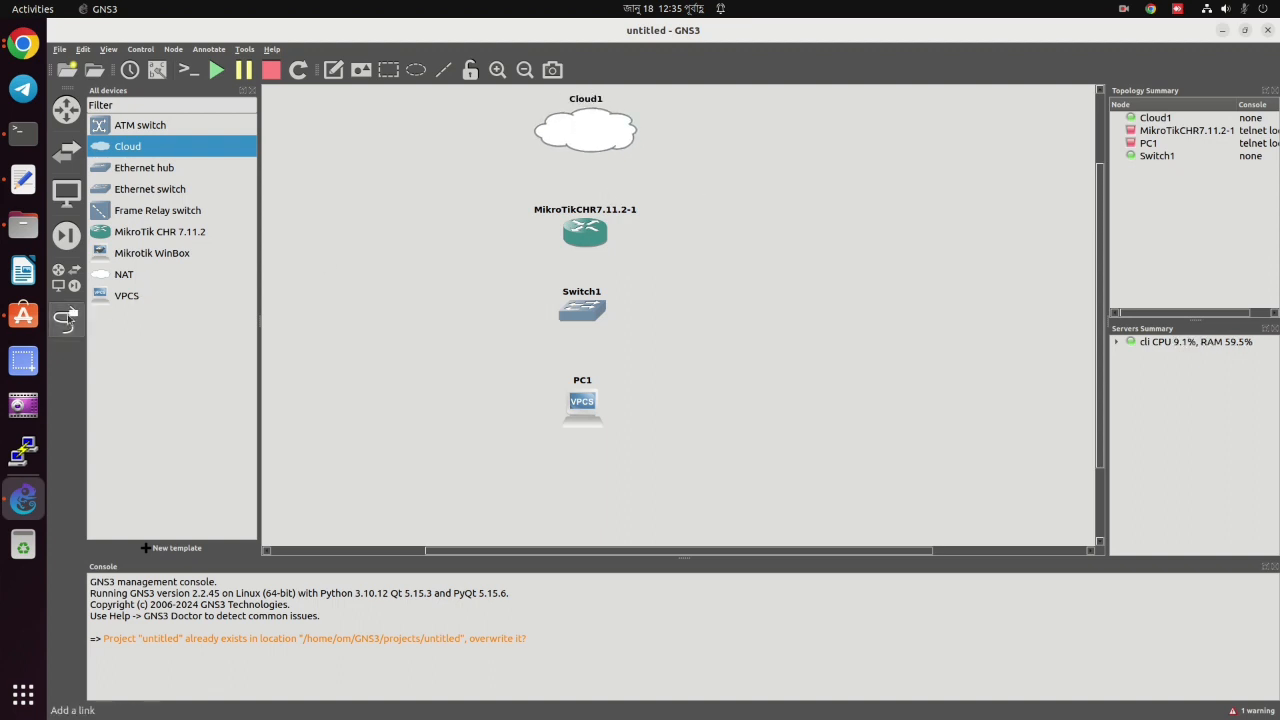
Link Cloud1 to router ether1, router ether2 to Switch1 Ethernet0, and Switch1 Ethernet1 to PC1.
click(590, 132)
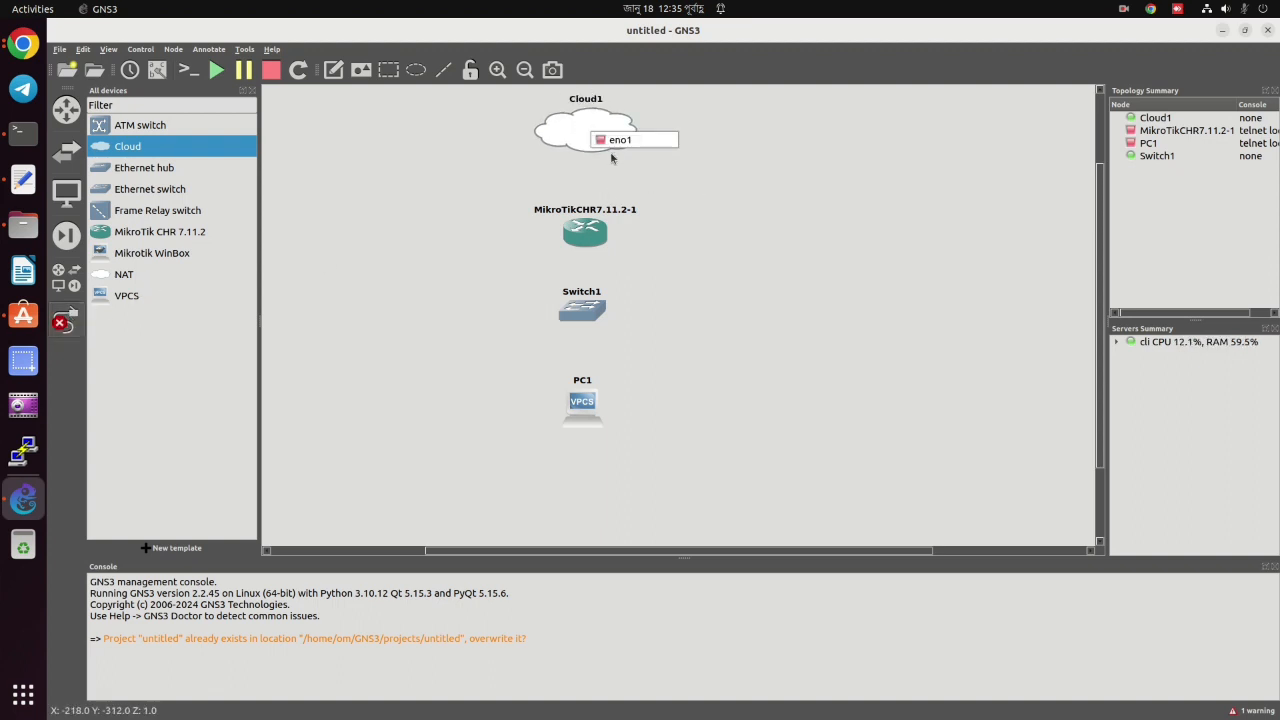
click(623, 141)
click(583, 229)
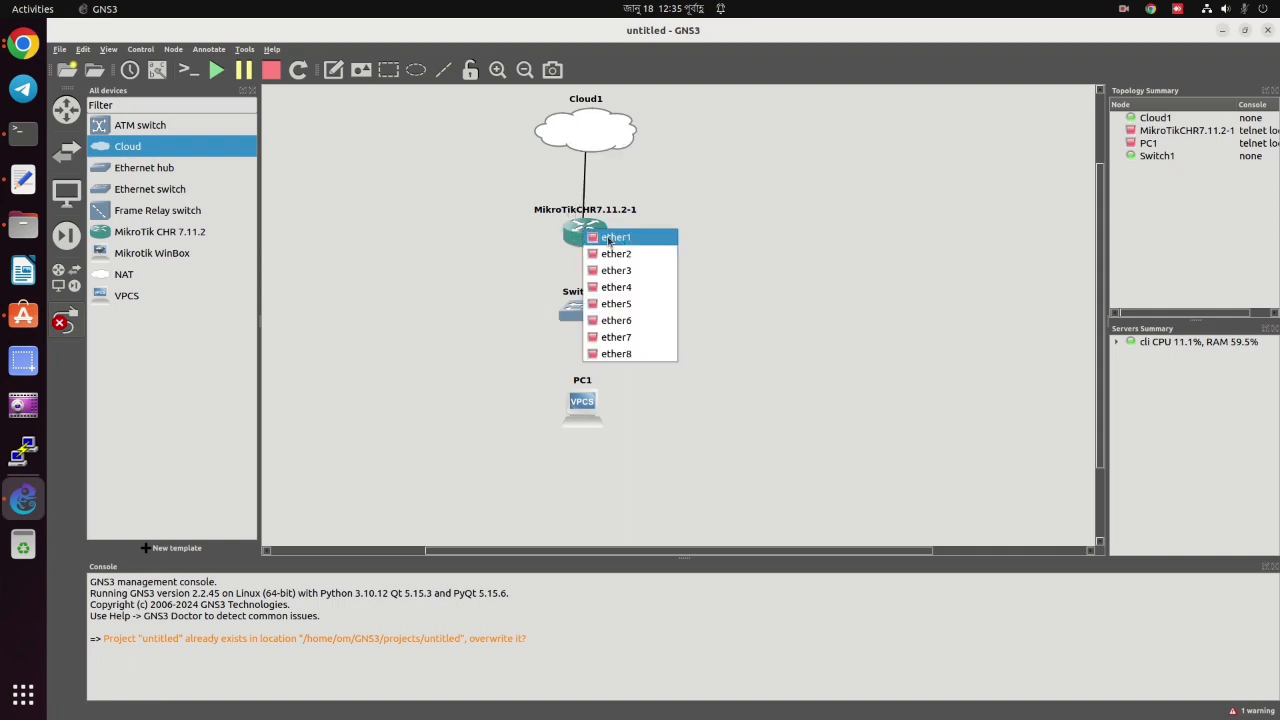
click(607, 238)
click(590, 235)
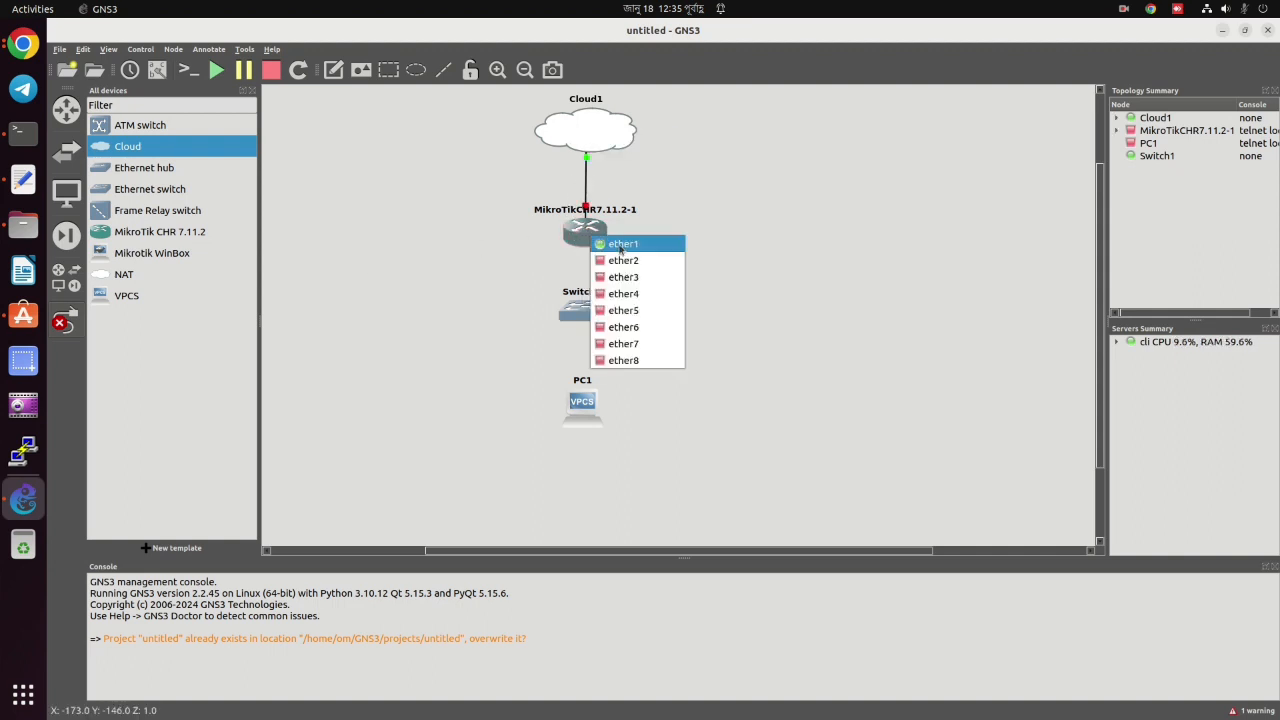
click(627, 261)
click(592, 314)
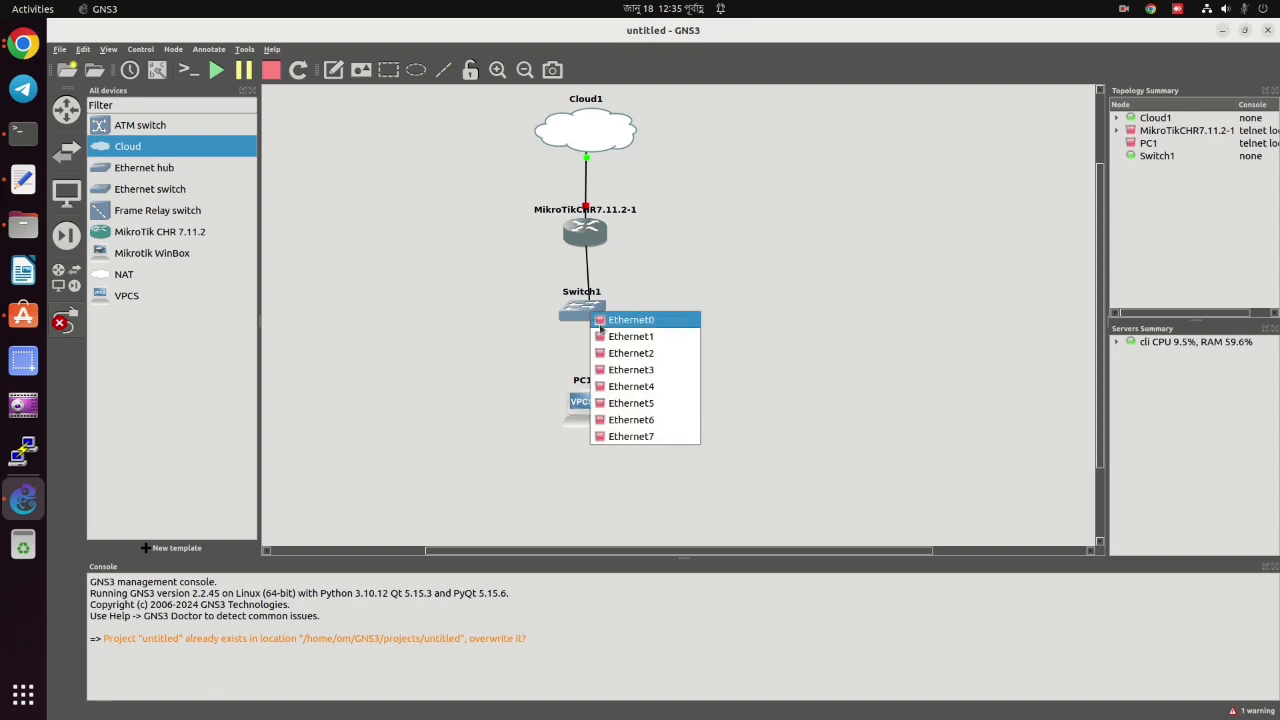
click(628, 320)
click(583, 311)
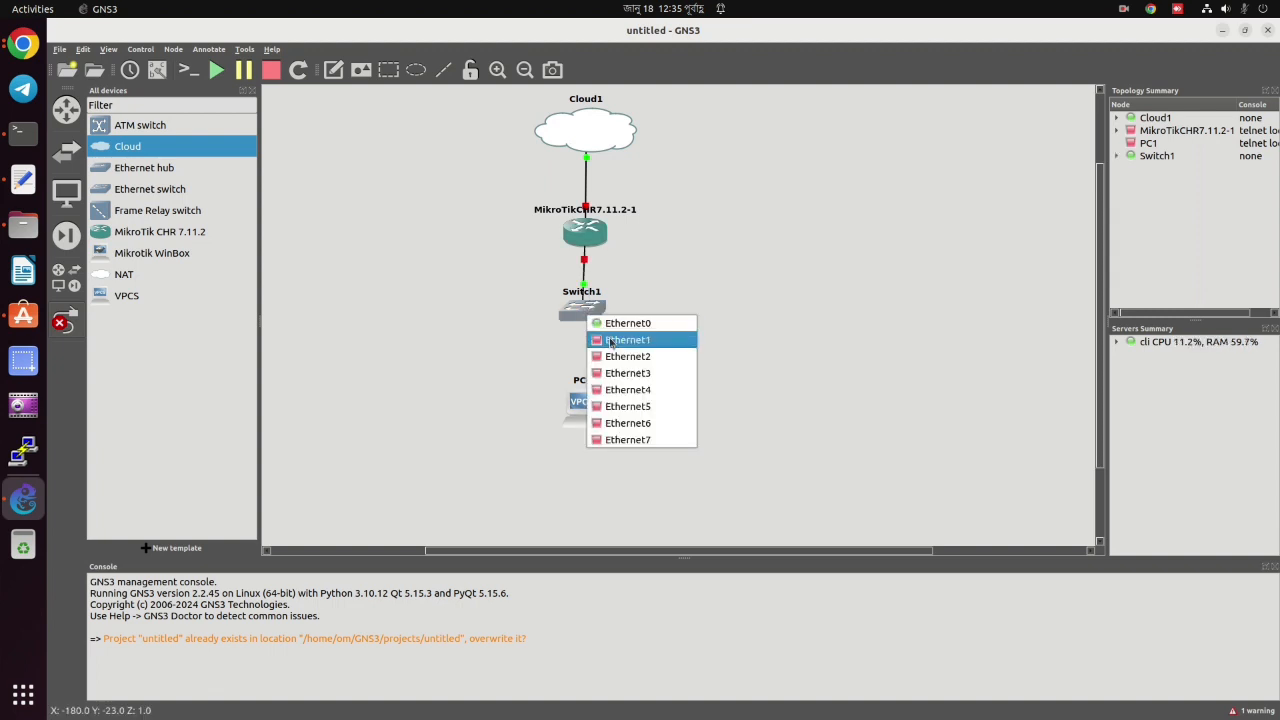
click(630, 336)
click(584, 404)
click(620, 412)
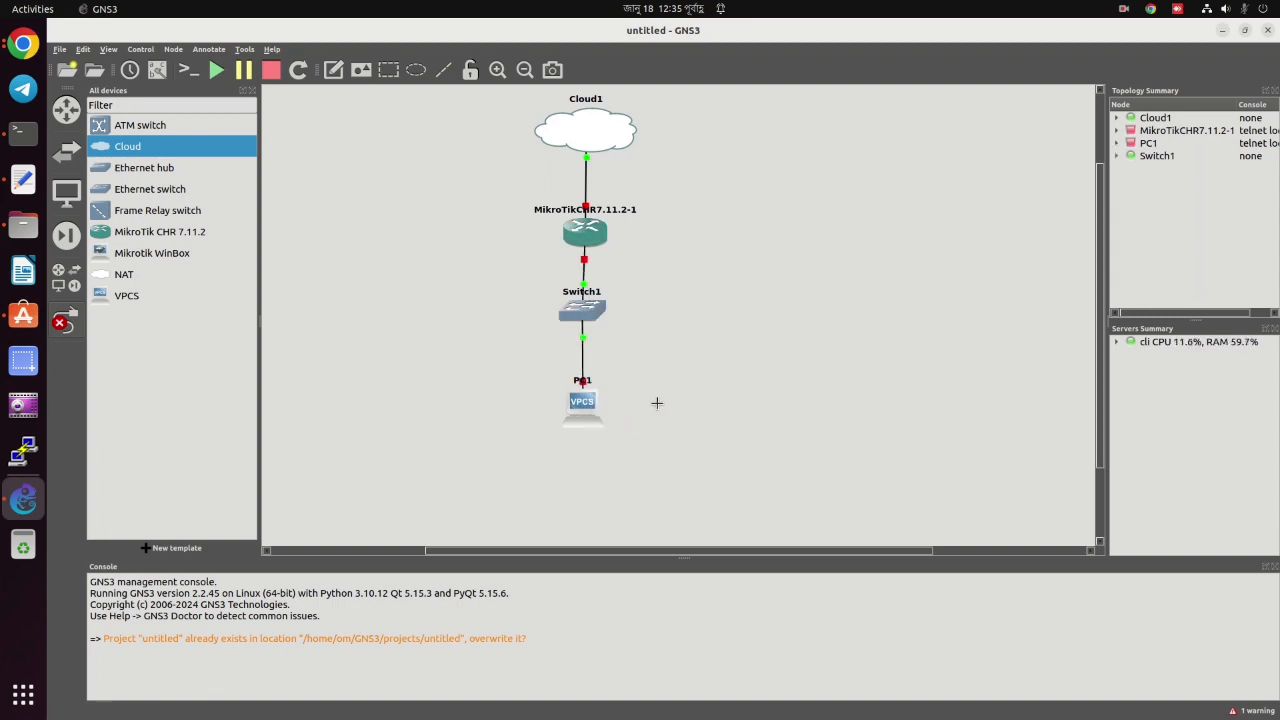
Place a MikrotikWinBox-1 node right of the switch and begin a link from router ether8.
click(137, 258)
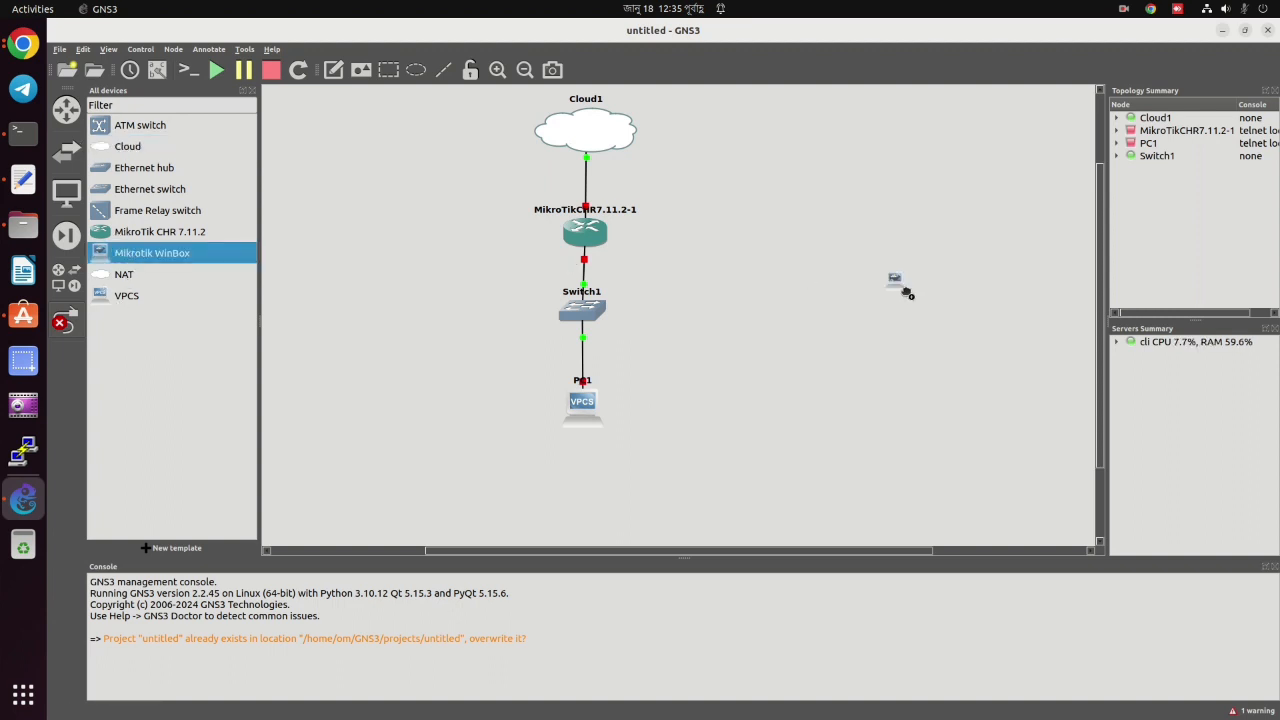
click(906, 291)
click(910, 284)
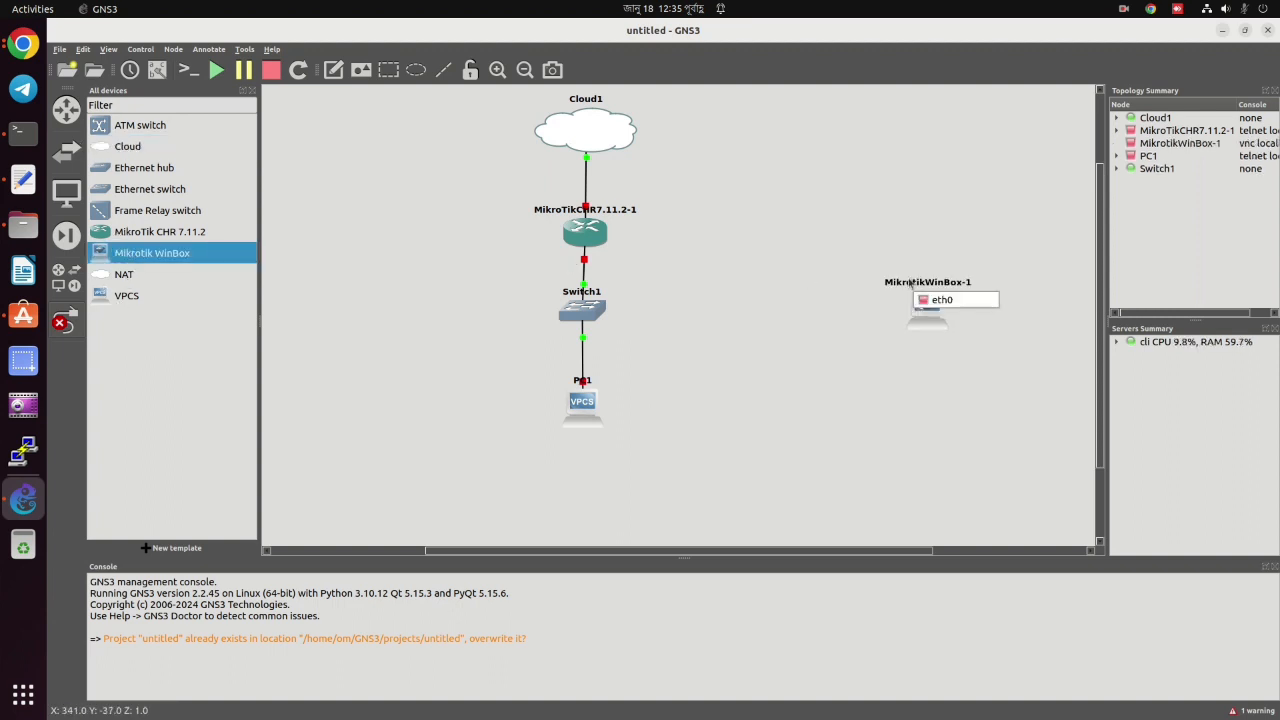
click(922, 313)
click(926, 319)
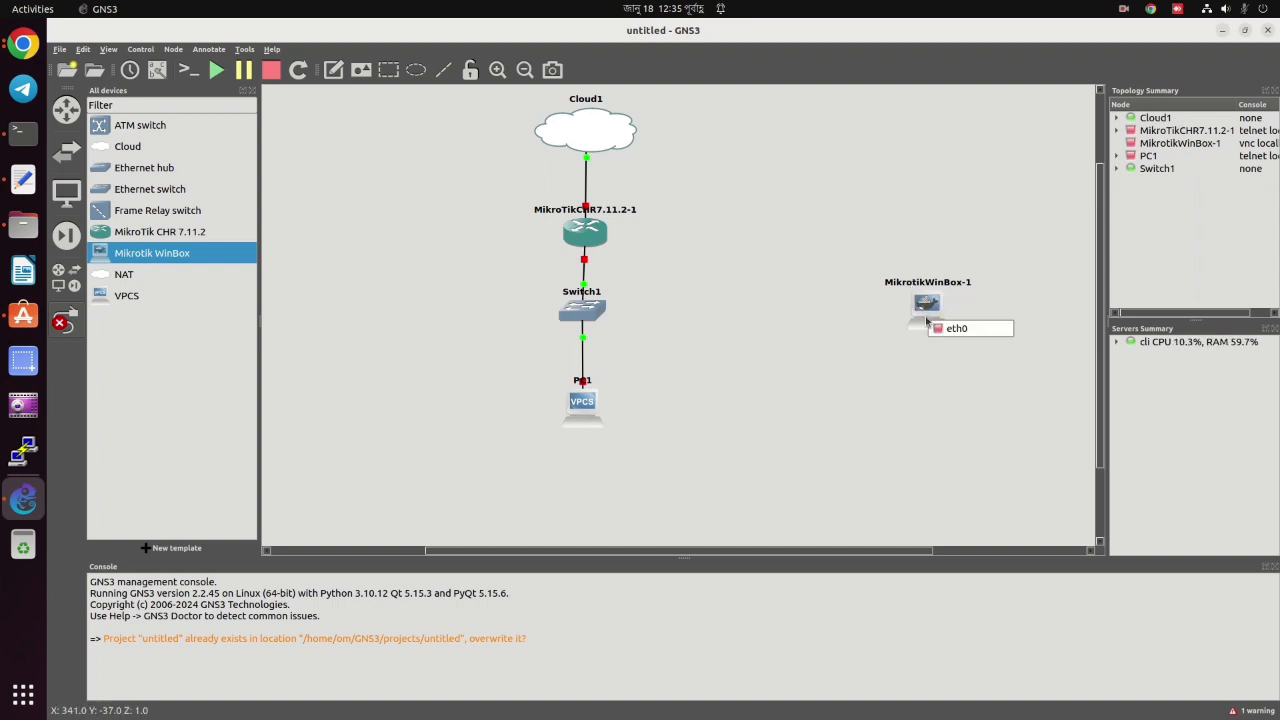
click(756, 277)
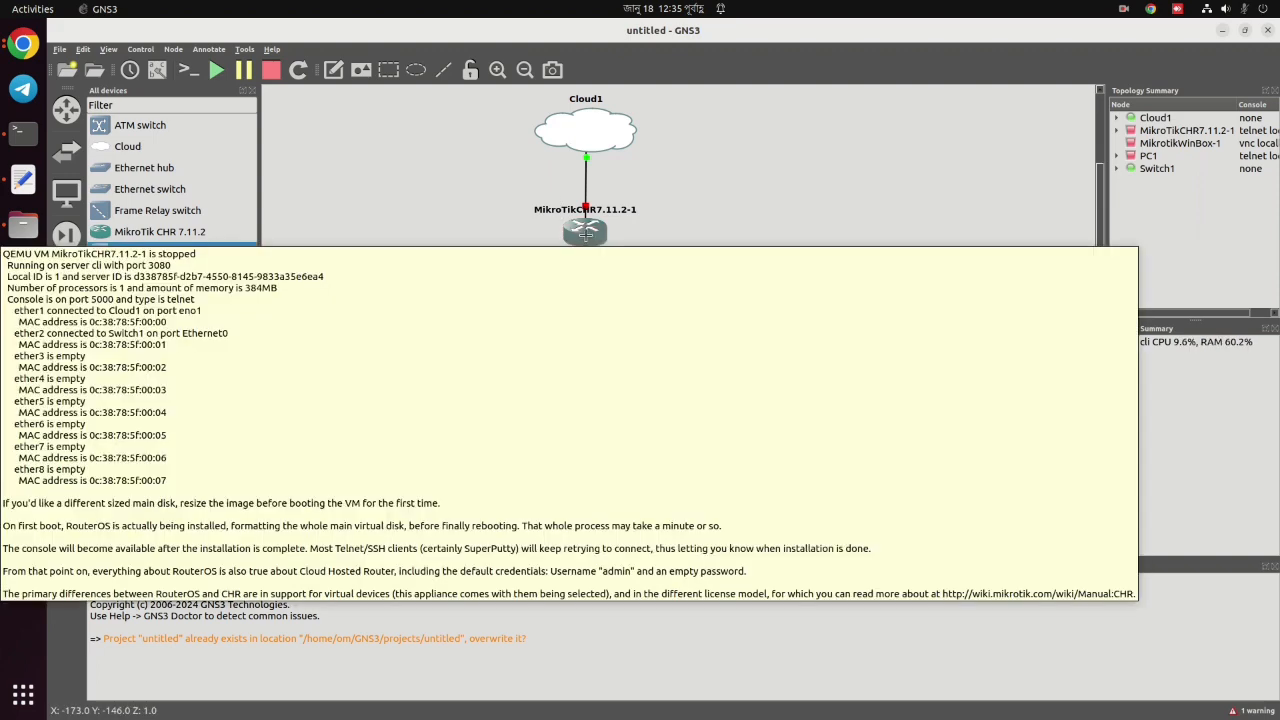
click(586, 234)
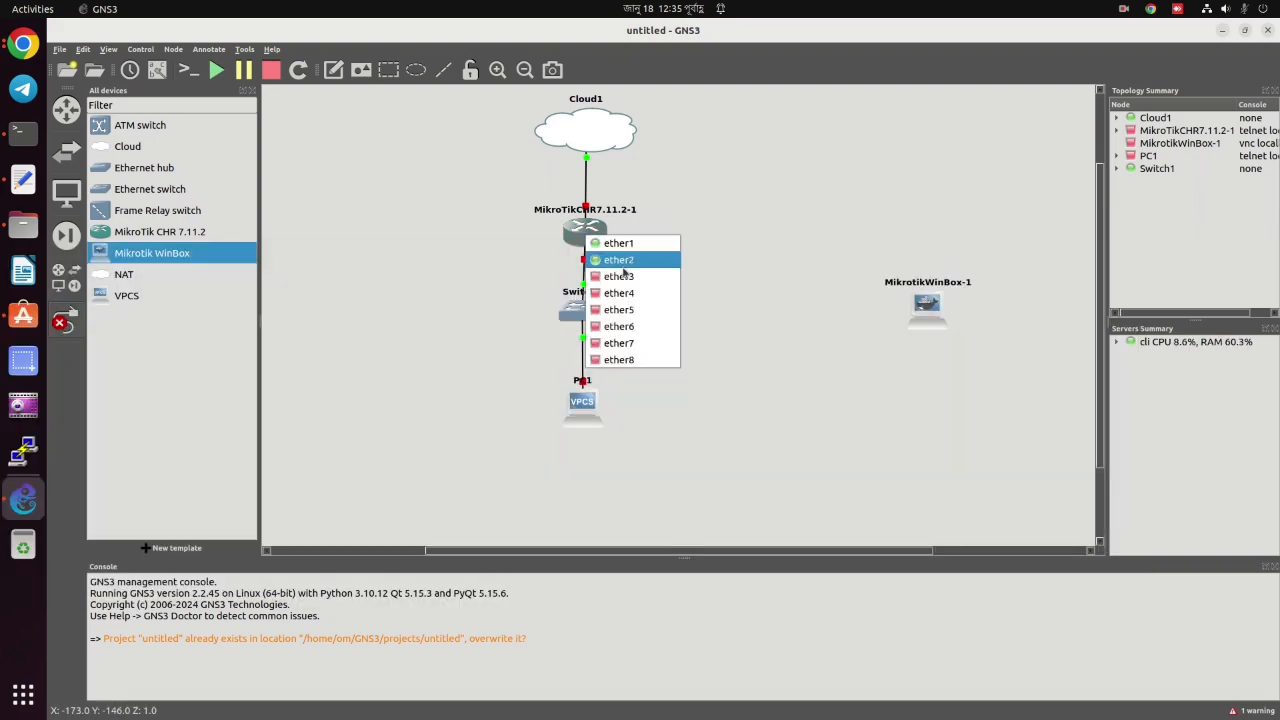
click(626, 360)
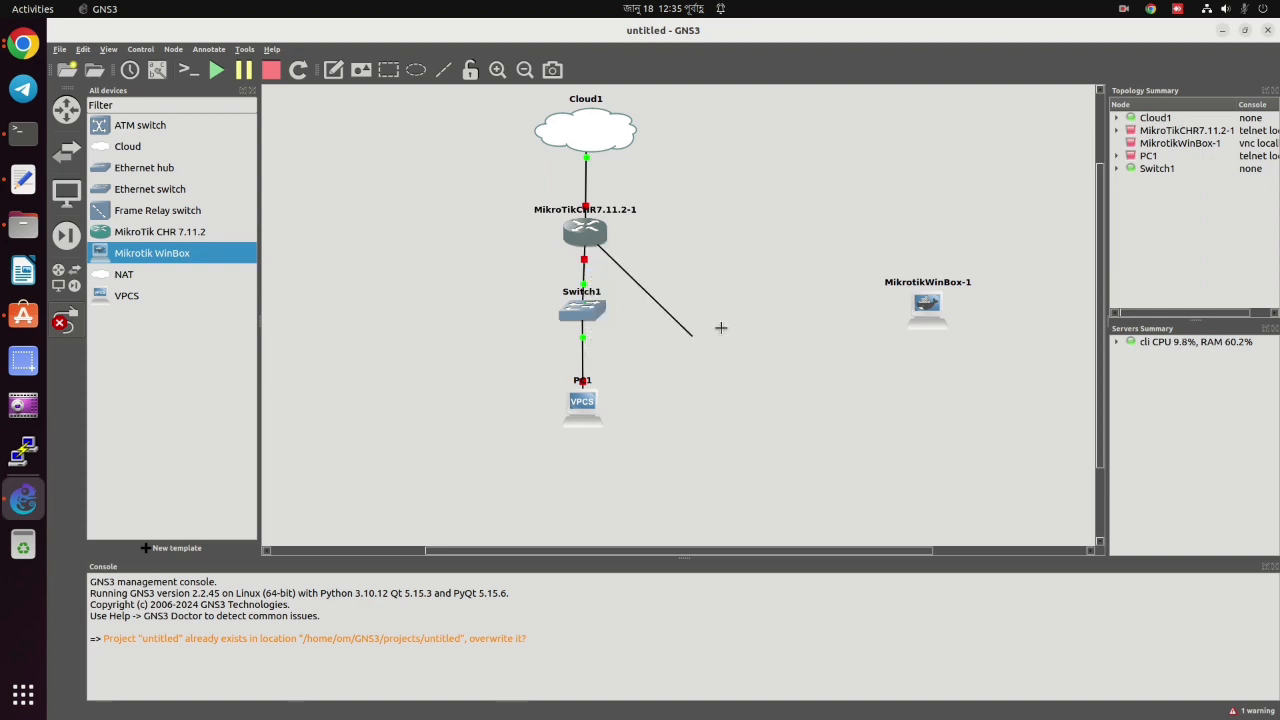
Finish the link from router ether8 to MikrotikWinBox-1's eth0.
click(931, 304)
click(953, 309)
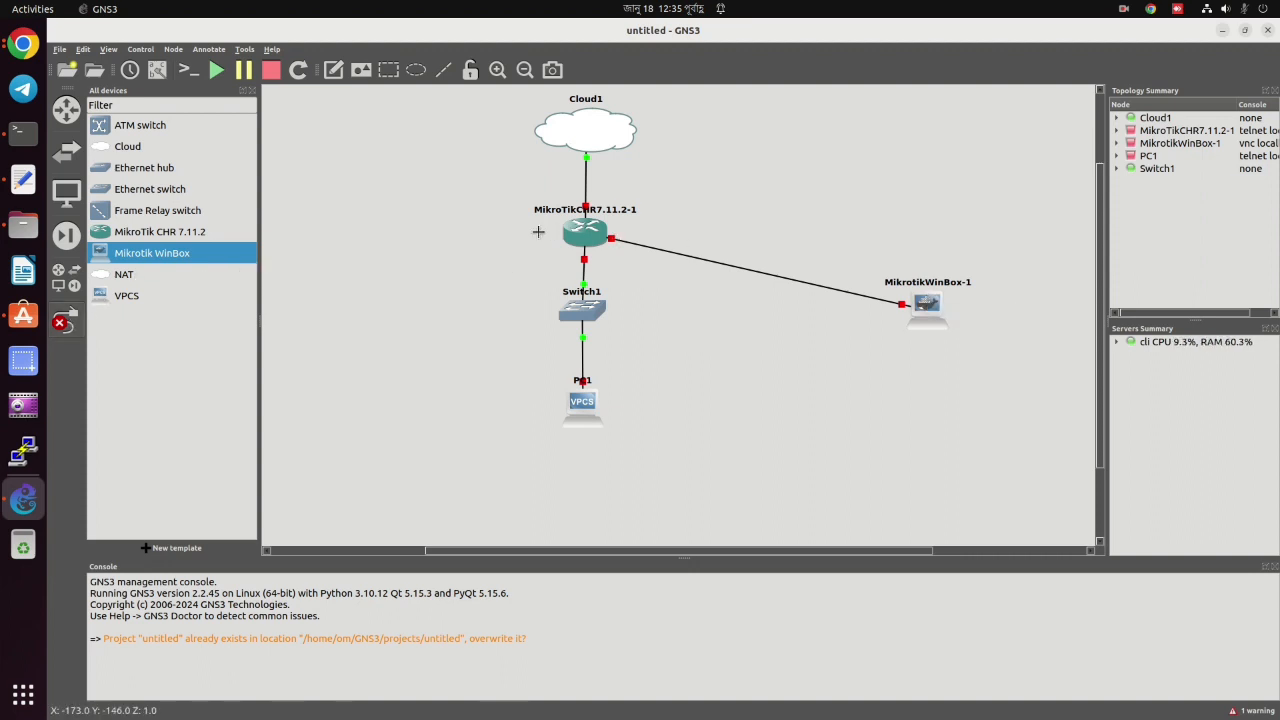
click(585, 229)
key(Escape)
Start the MikroTik router and PC1, then open the router's console.
right_click(585, 229)
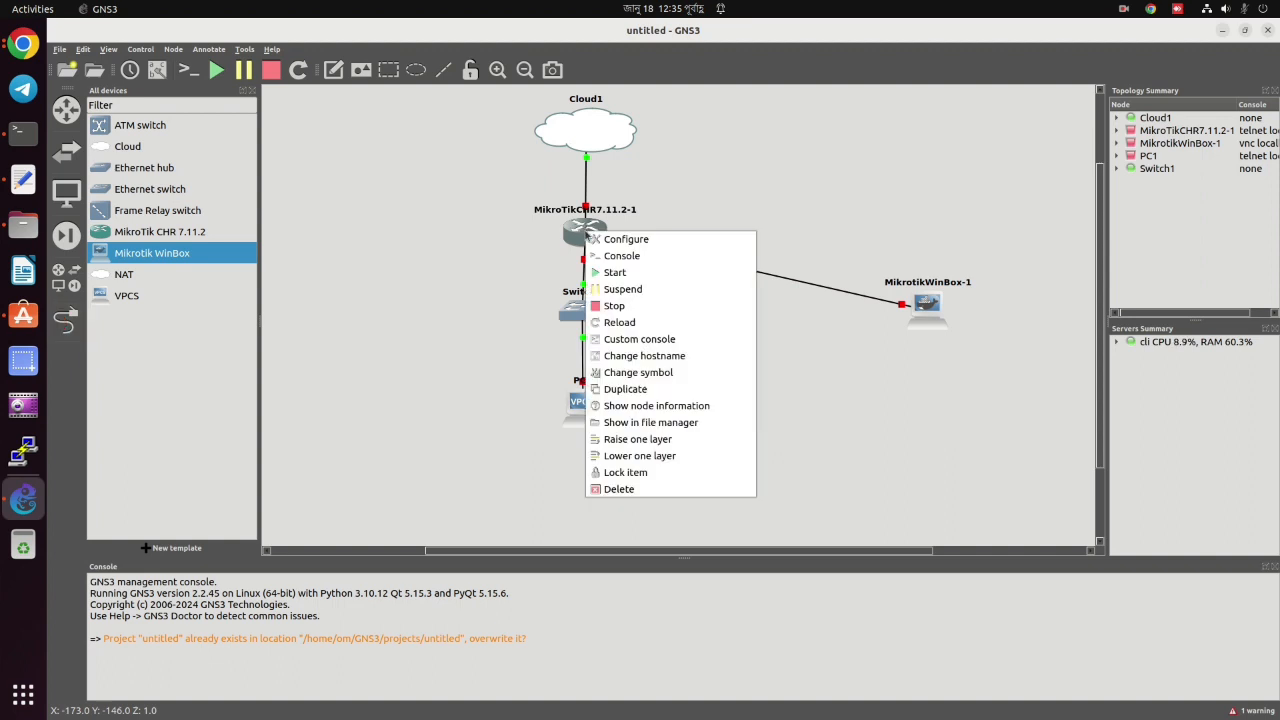
click(632, 272)
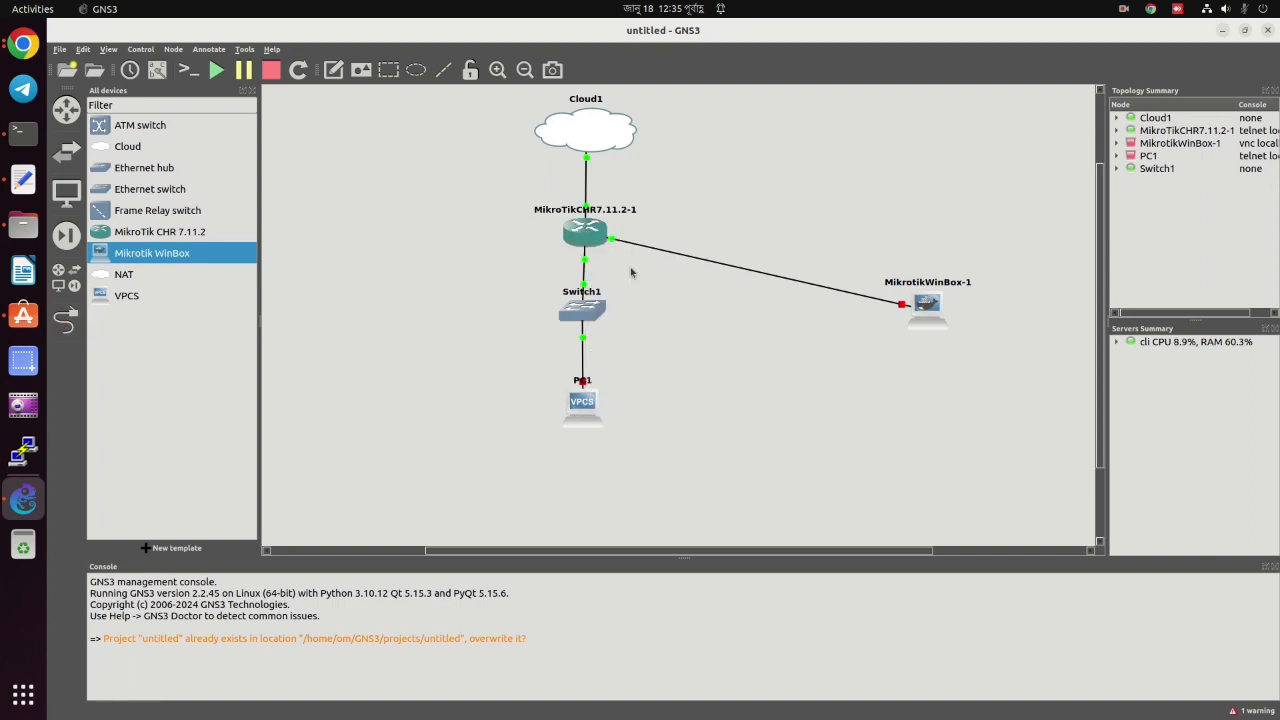
drag(591, 240, 584, 239)
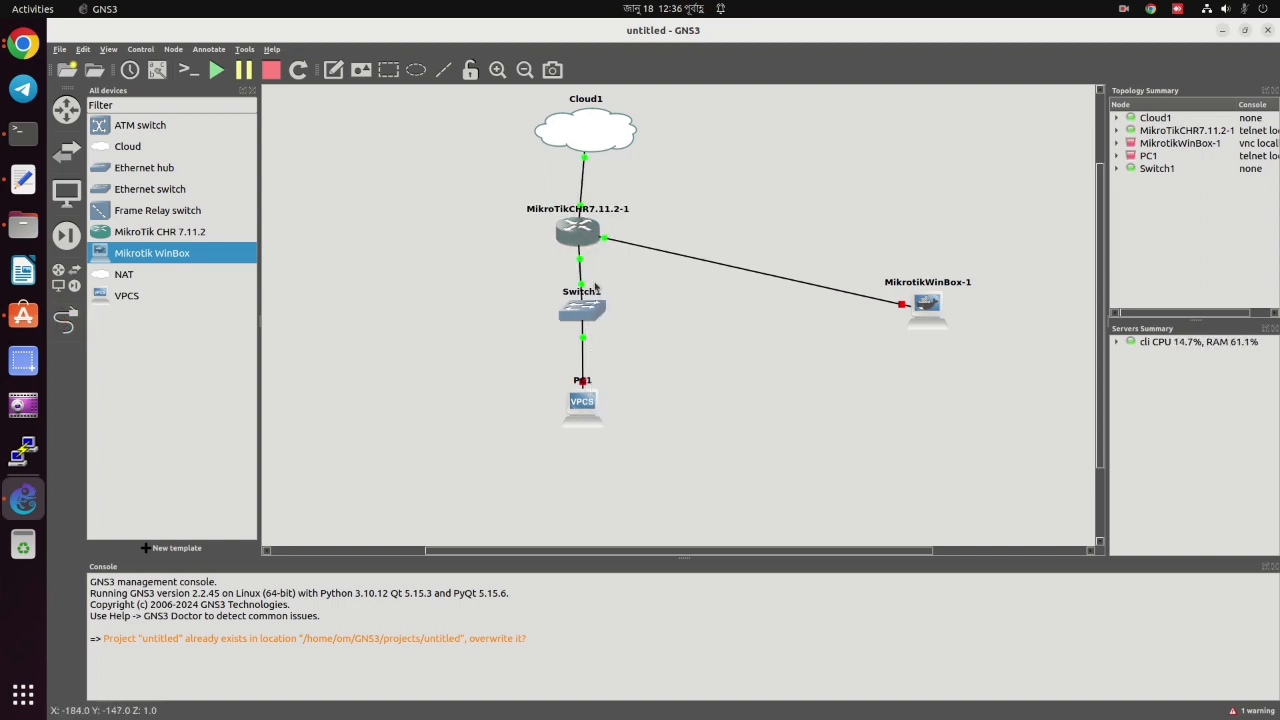
right_click(591, 406)
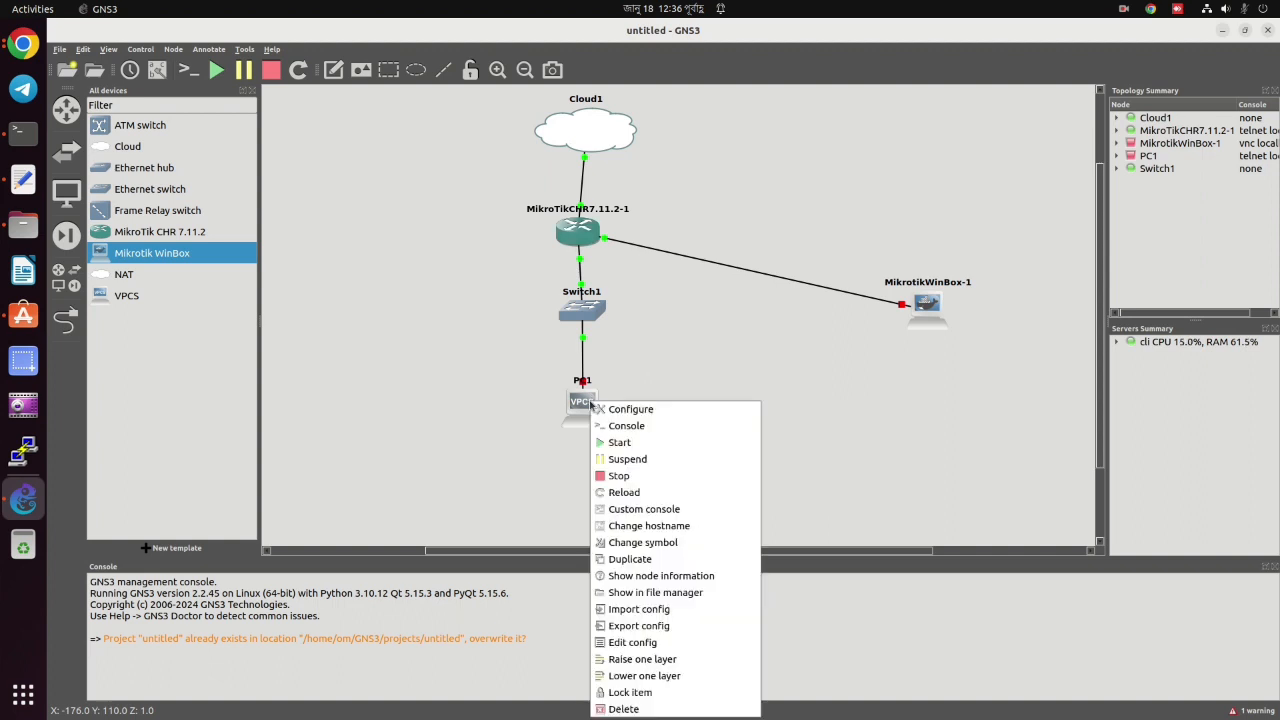
click(628, 442)
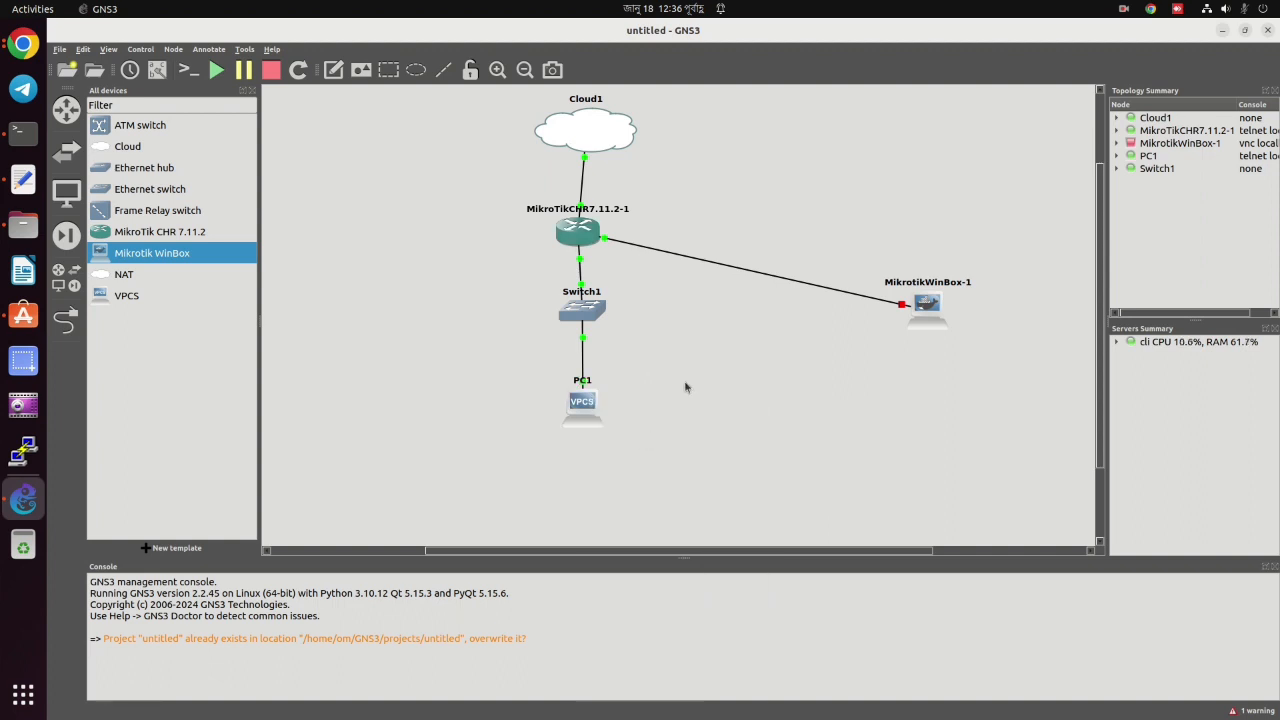
right_click(579, 231)
click(637, 256)
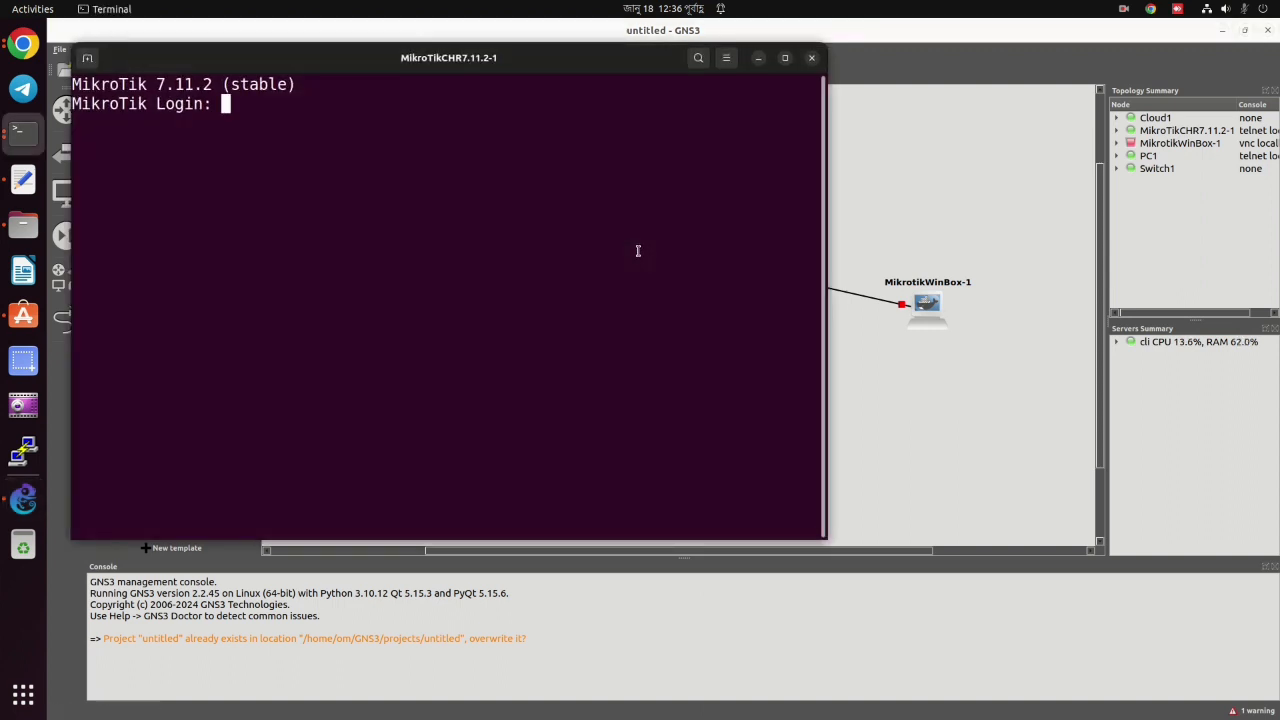
Try logging in to the router console as admin with an empty password several times.
text(admin)
key(Return)
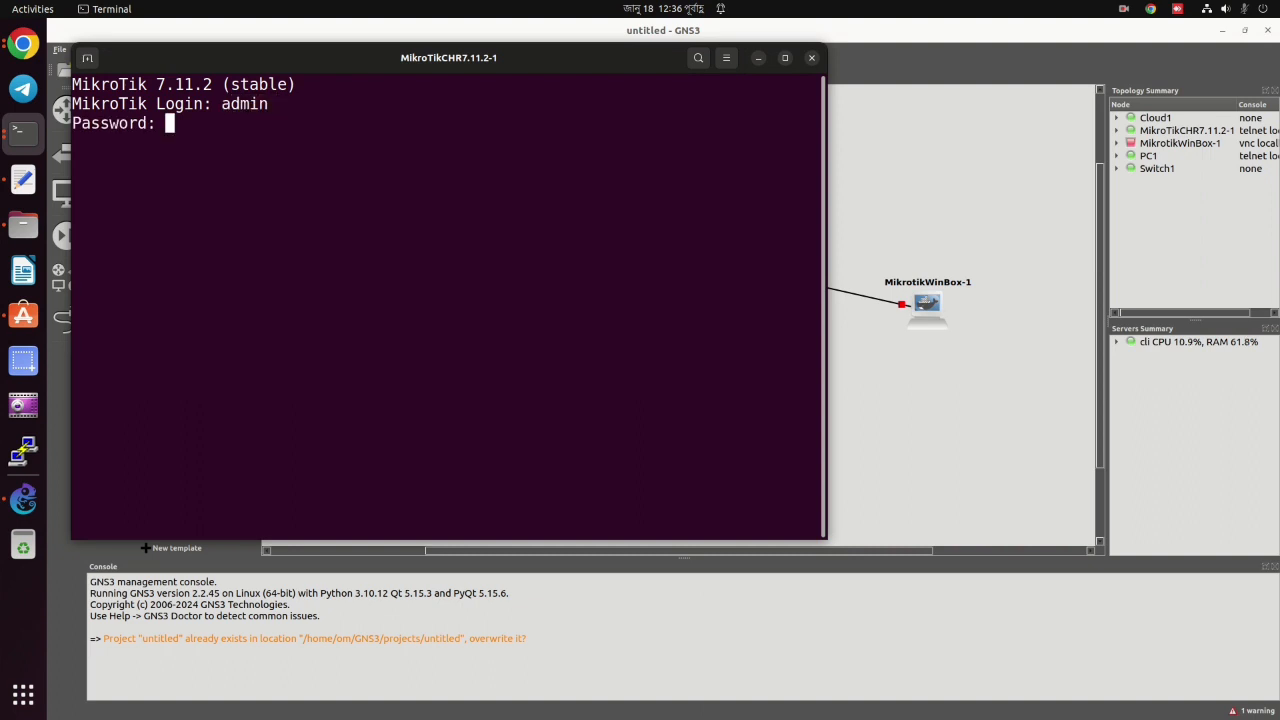
key(Return)
text(a)
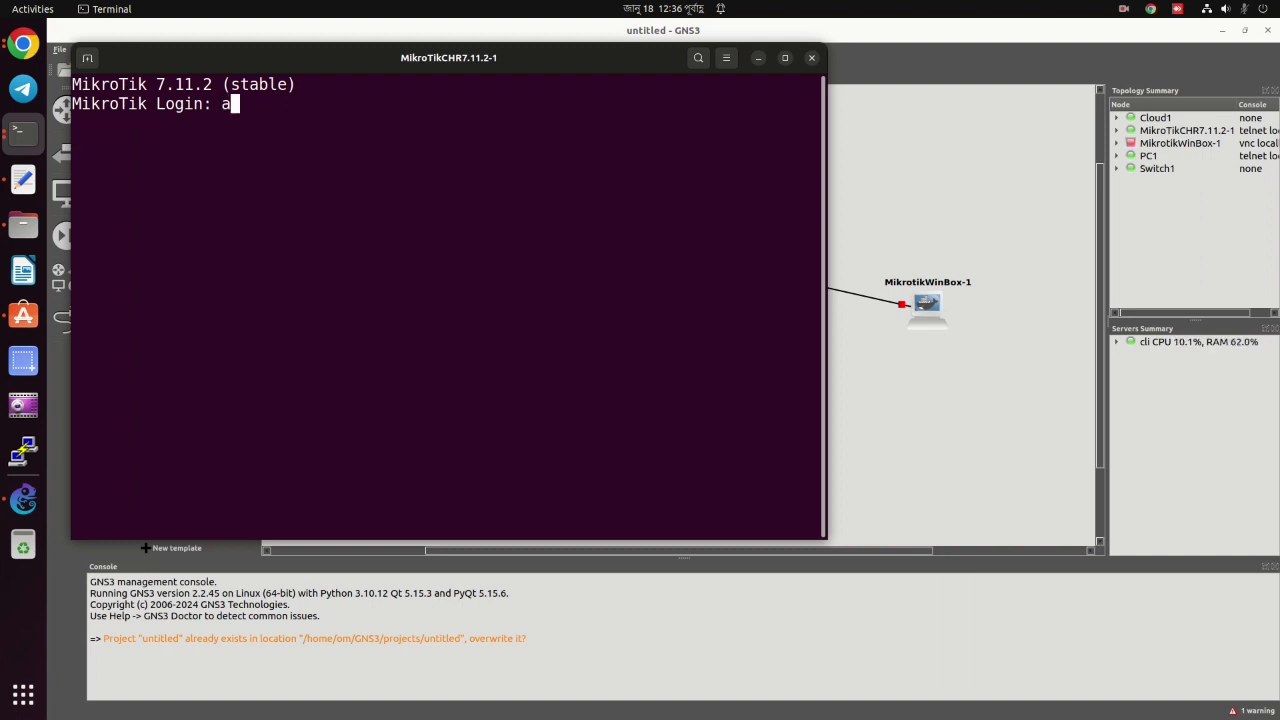
text(dmin)
key(Return)
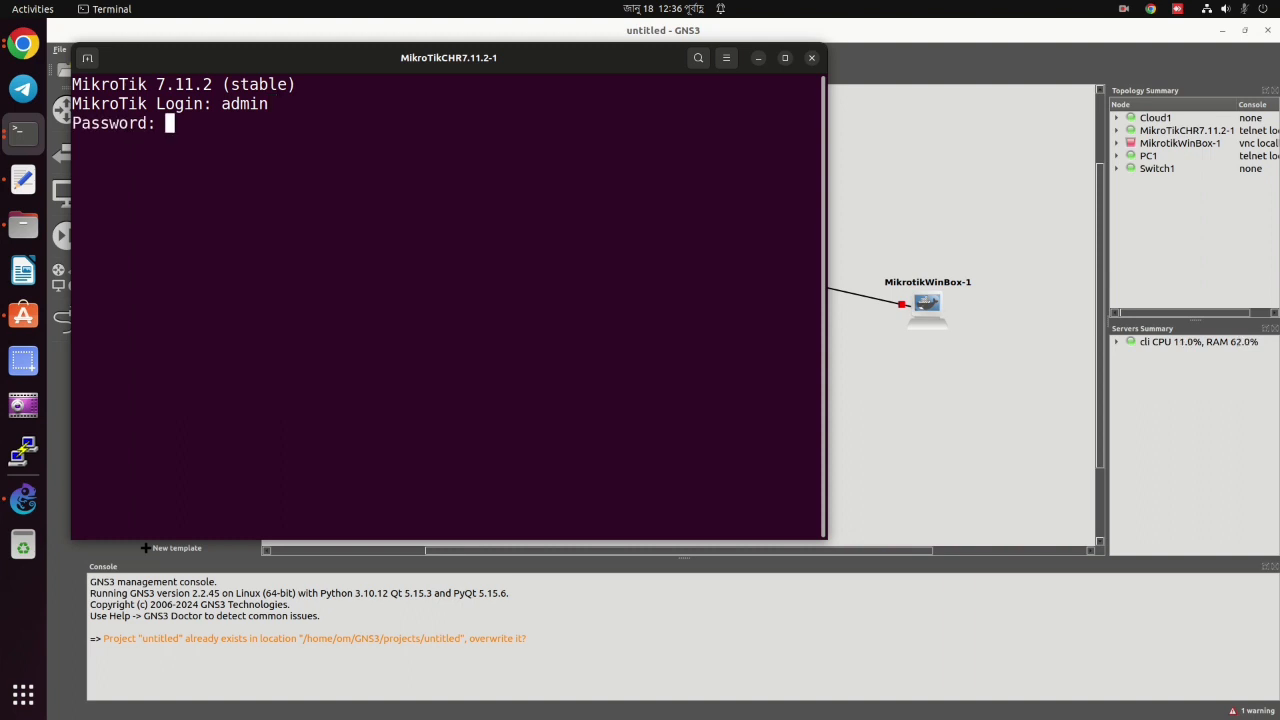
key(Return)
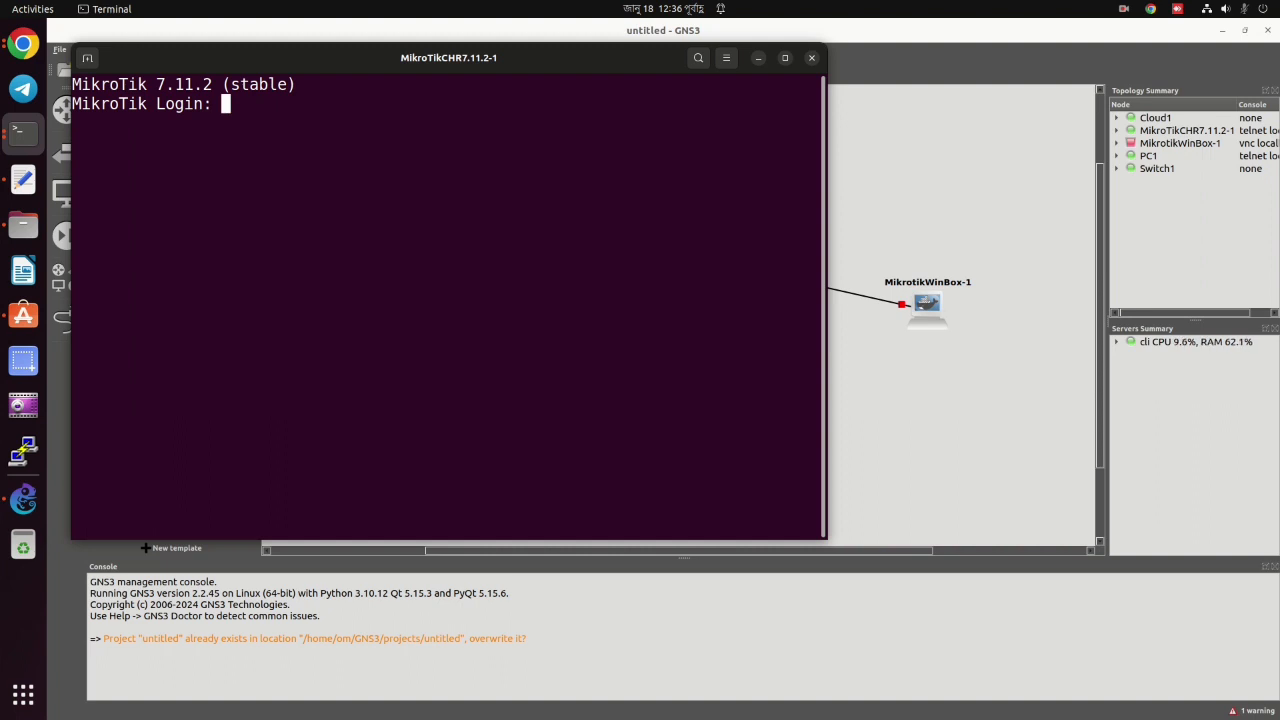
text(admin)
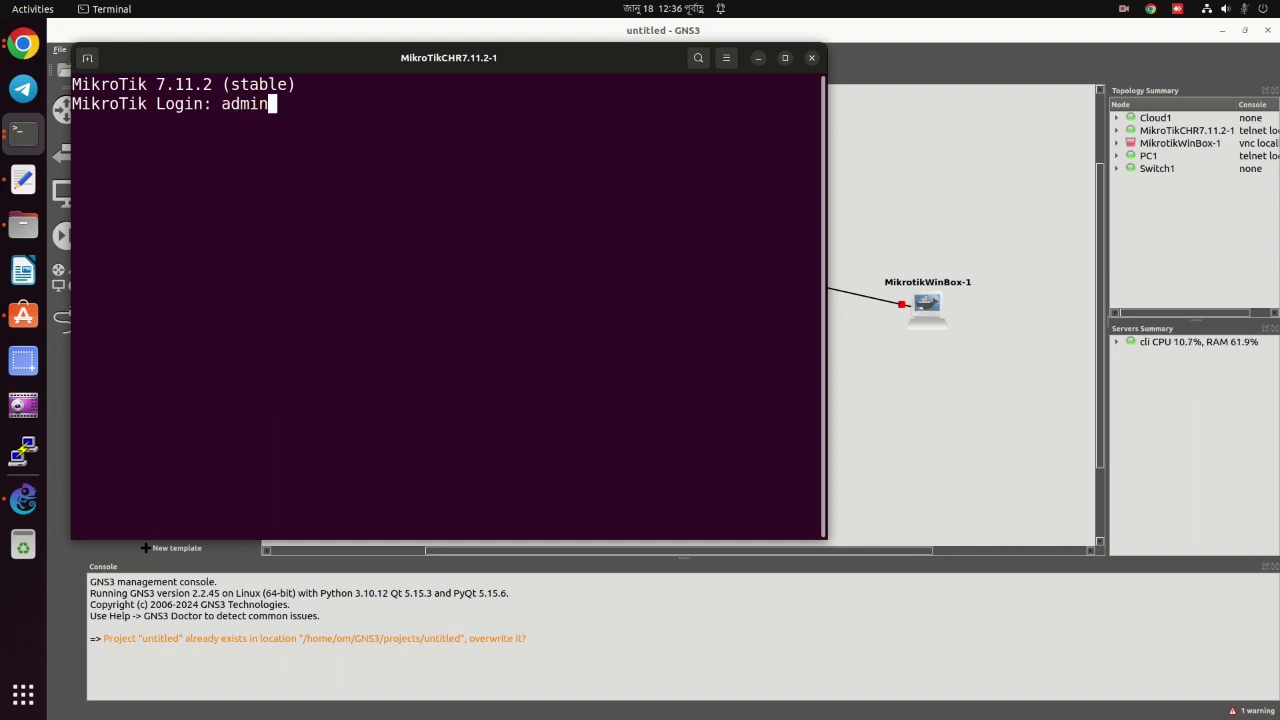
key(Return)
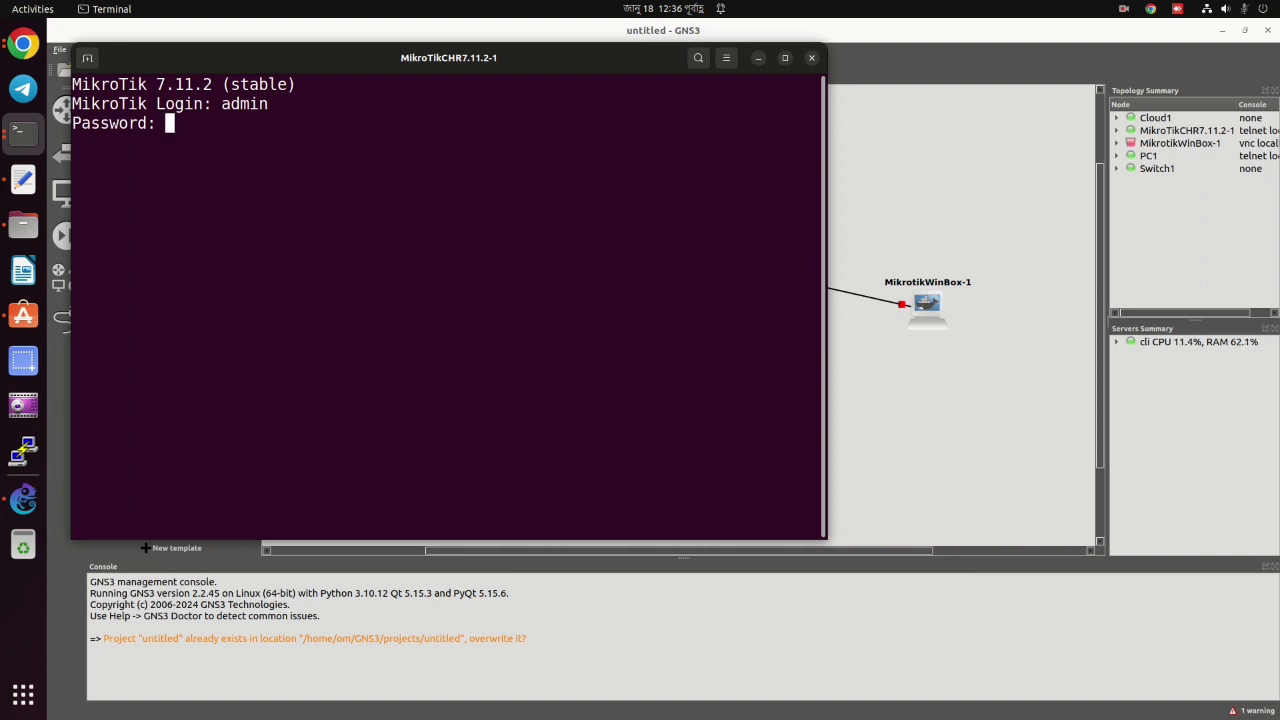
key(Return)
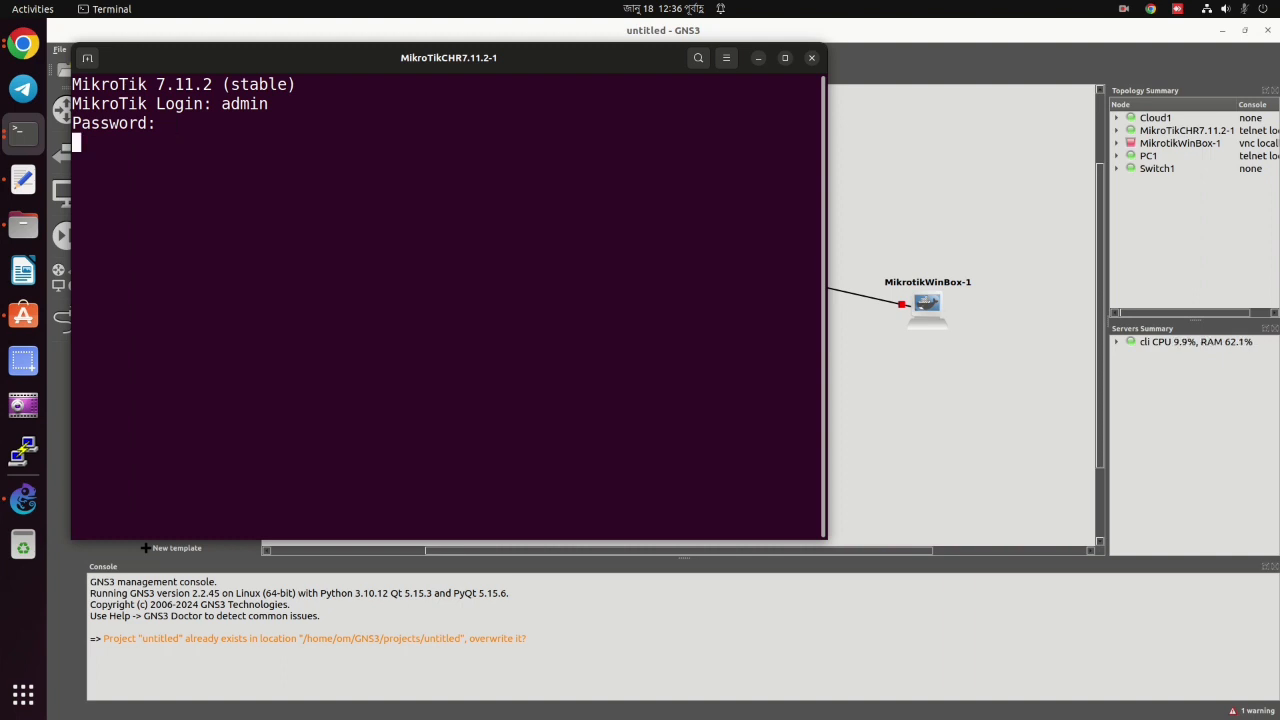
Log in as admin, answer n to the license, and enter a new password twice.
text(a)
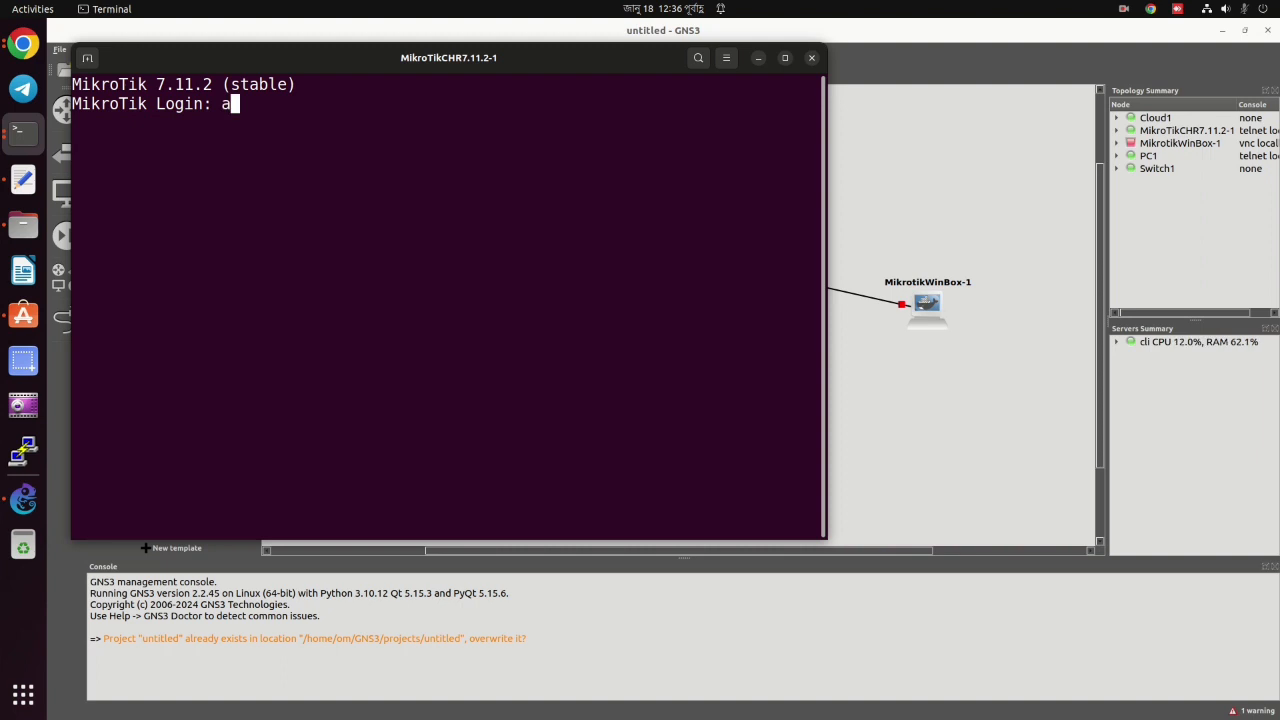
text(dmin)
key(Return)
key(Return)
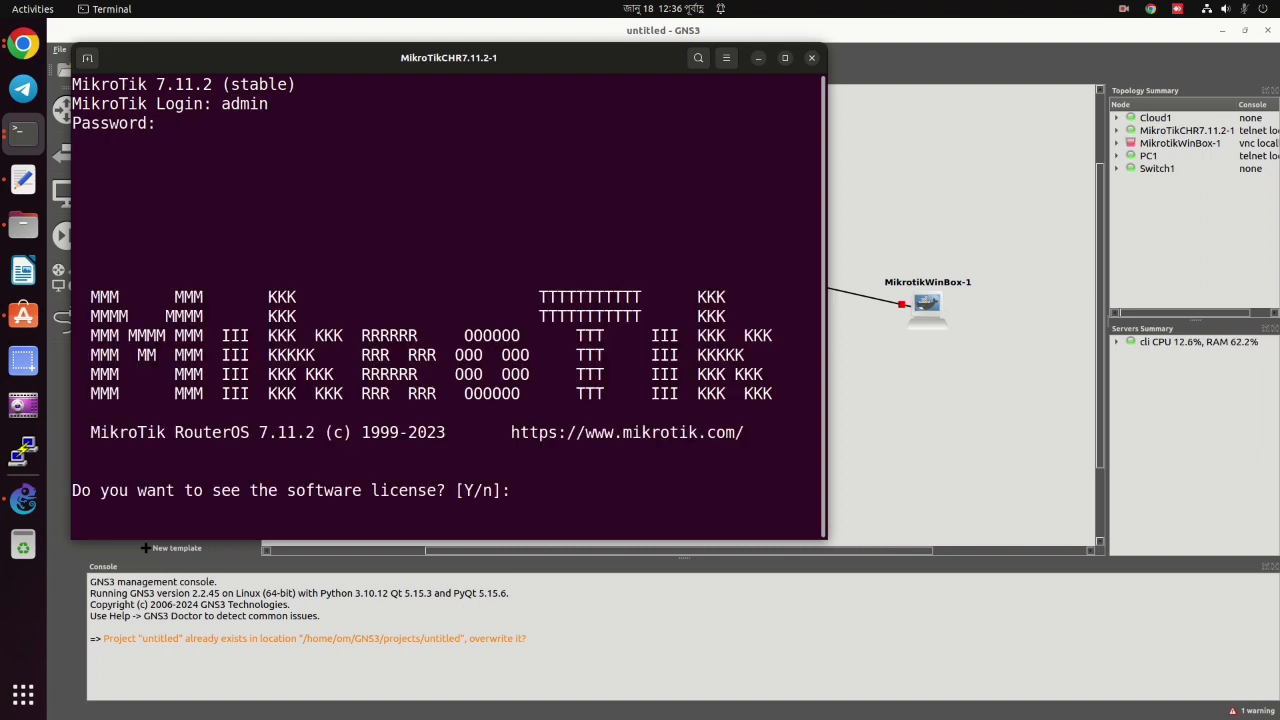
text(n)
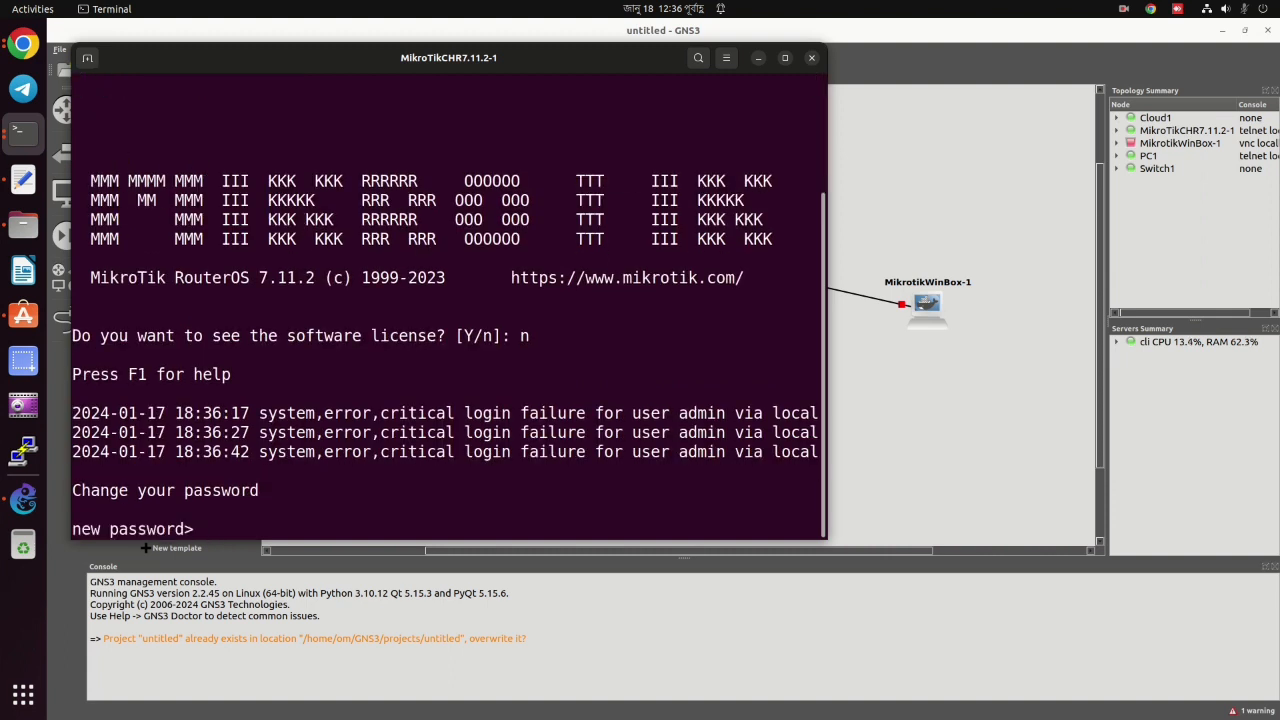
text(****)
key(Return)
text(**)
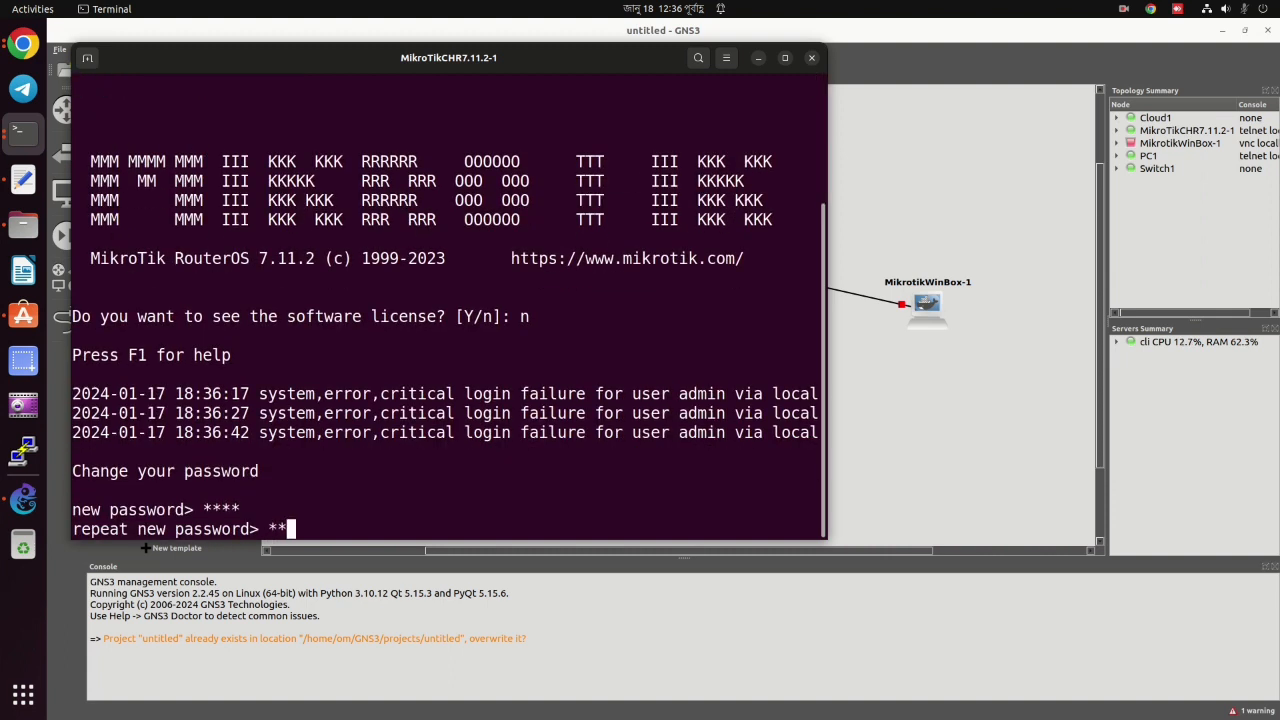
text(**)
key(Return)
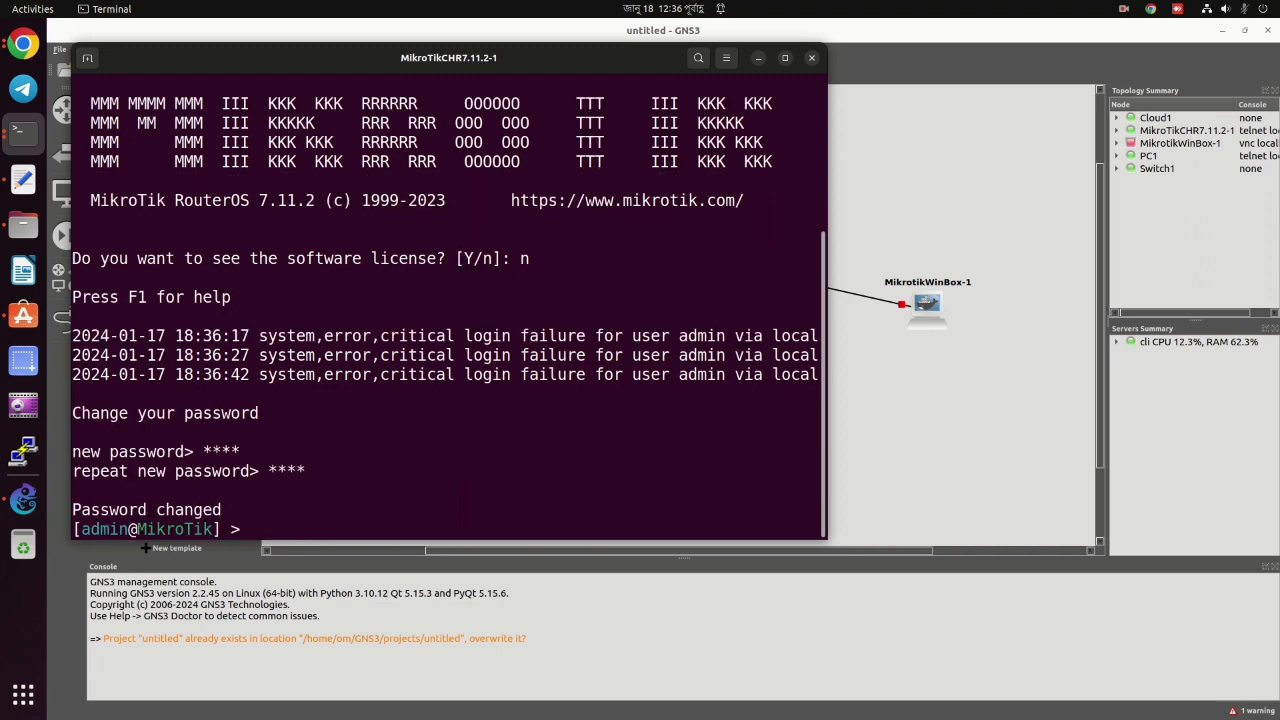
Enter a partial 'ping 192.168.' at the RouterOS prompt, then bring up Chrome's dock menu.
text(pin)
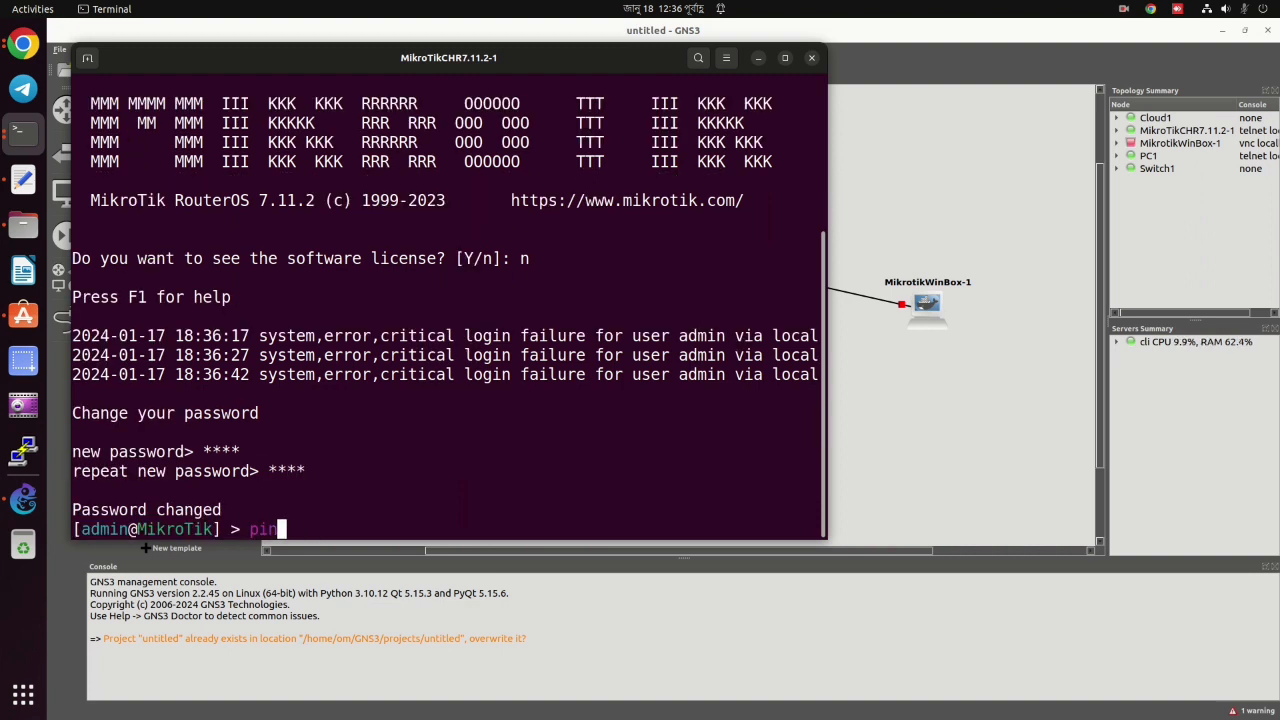
text(g 19)
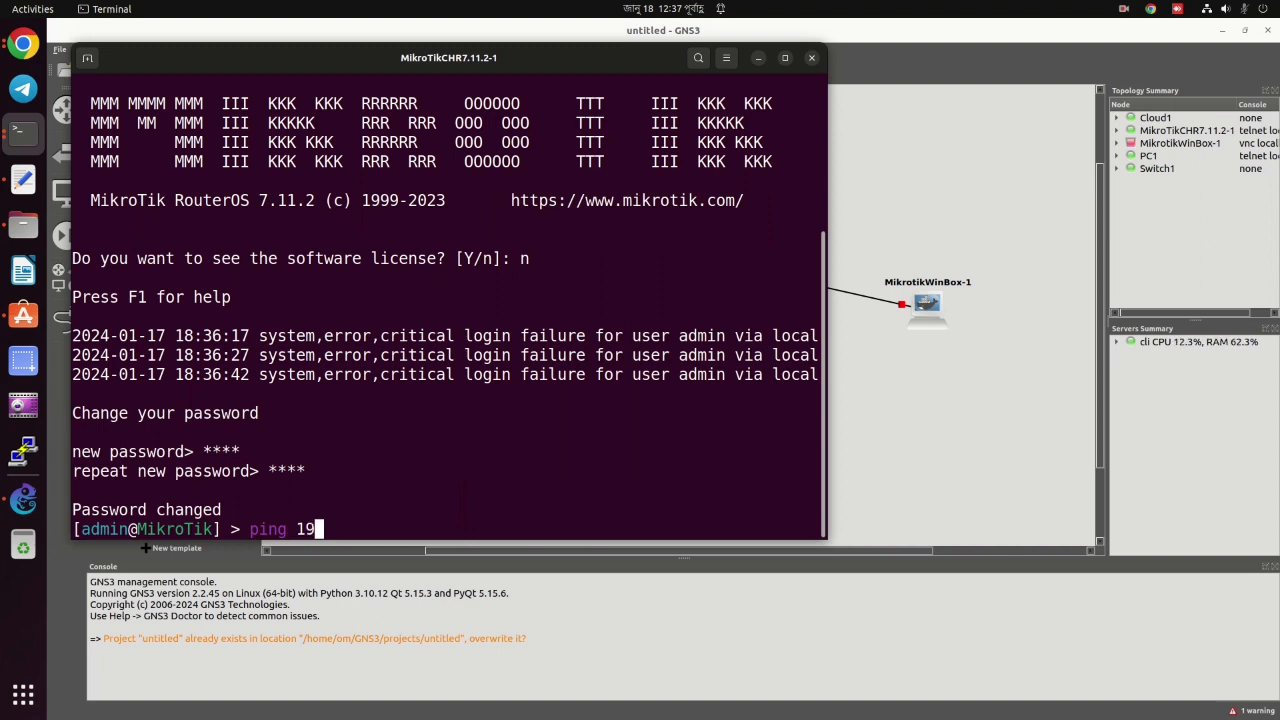
text(2.168.)
right_click(24, 44)
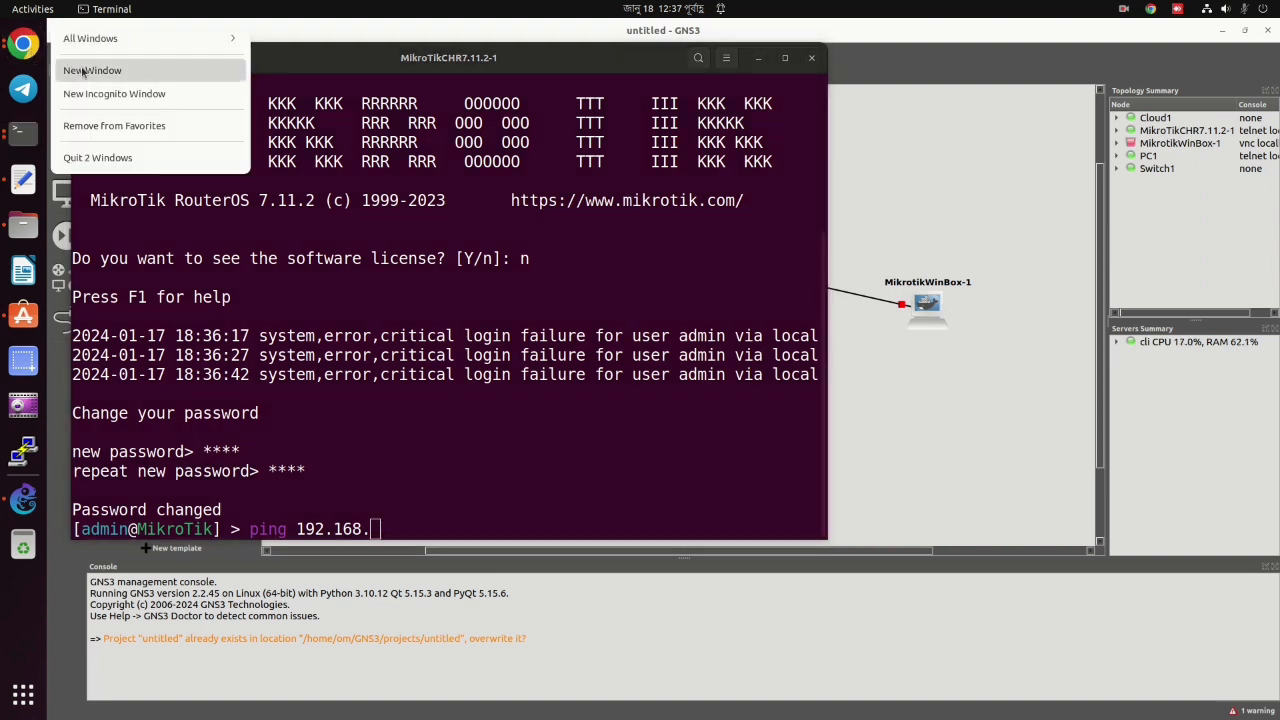
In a new Chrome window, load the TOTOLINK admin page at 192.168.0.1 and log in.
click(72, 70)
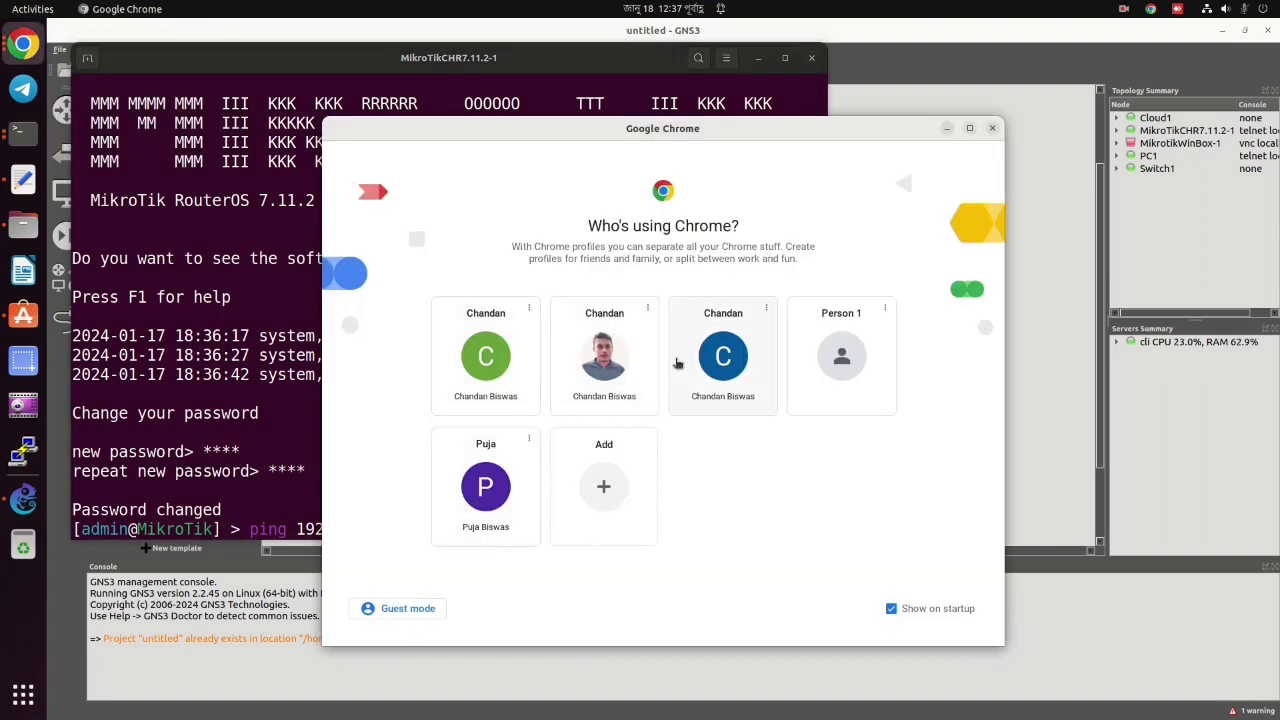
click(486, 356)
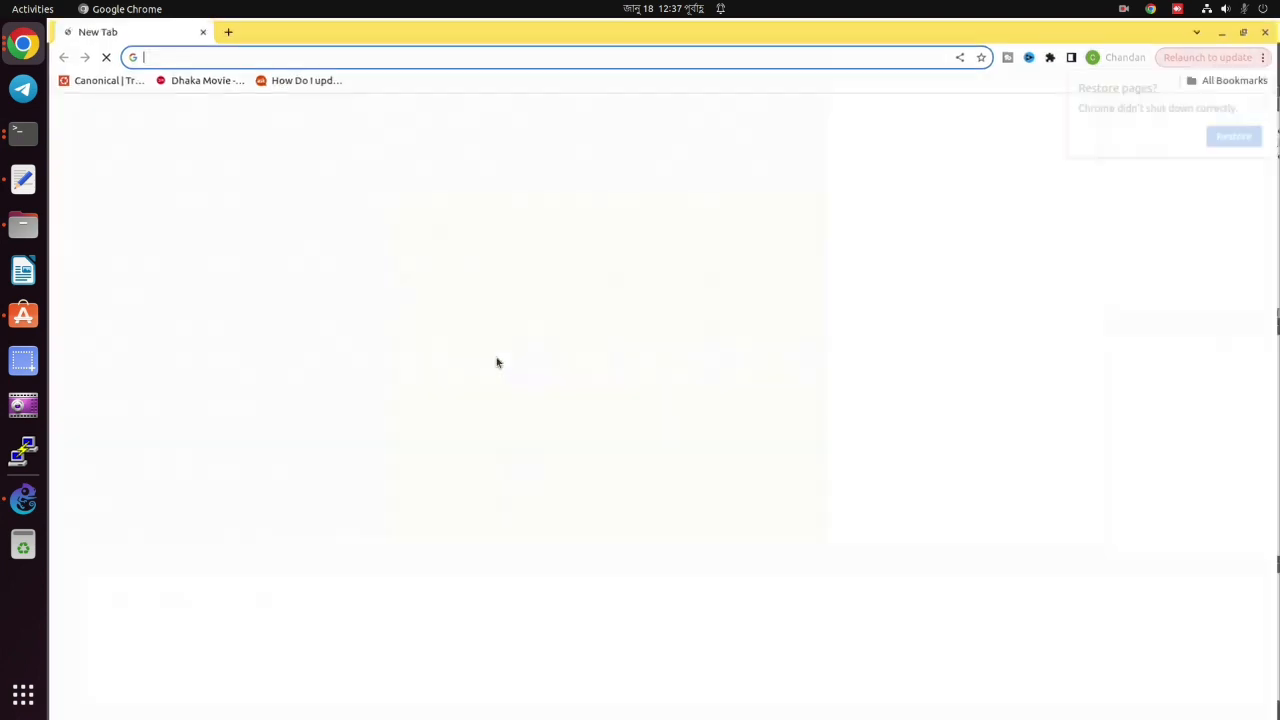
click(329, 57)
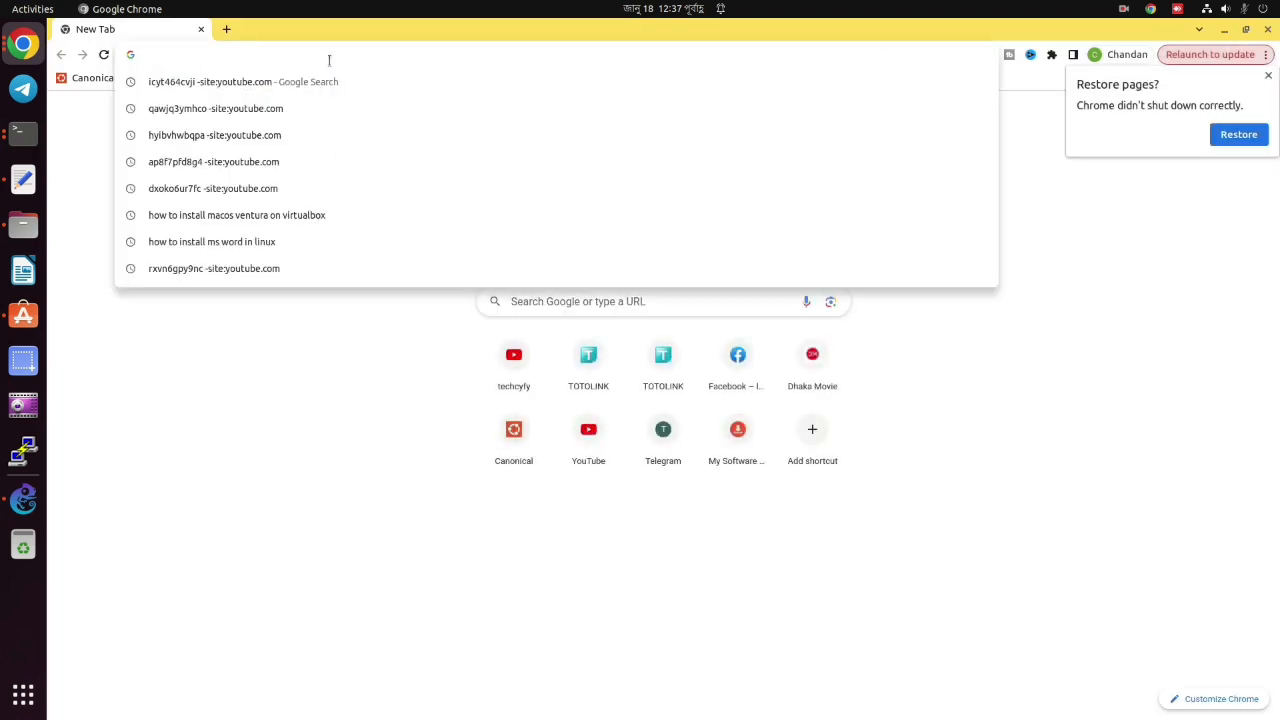
text(192)
key(Return)
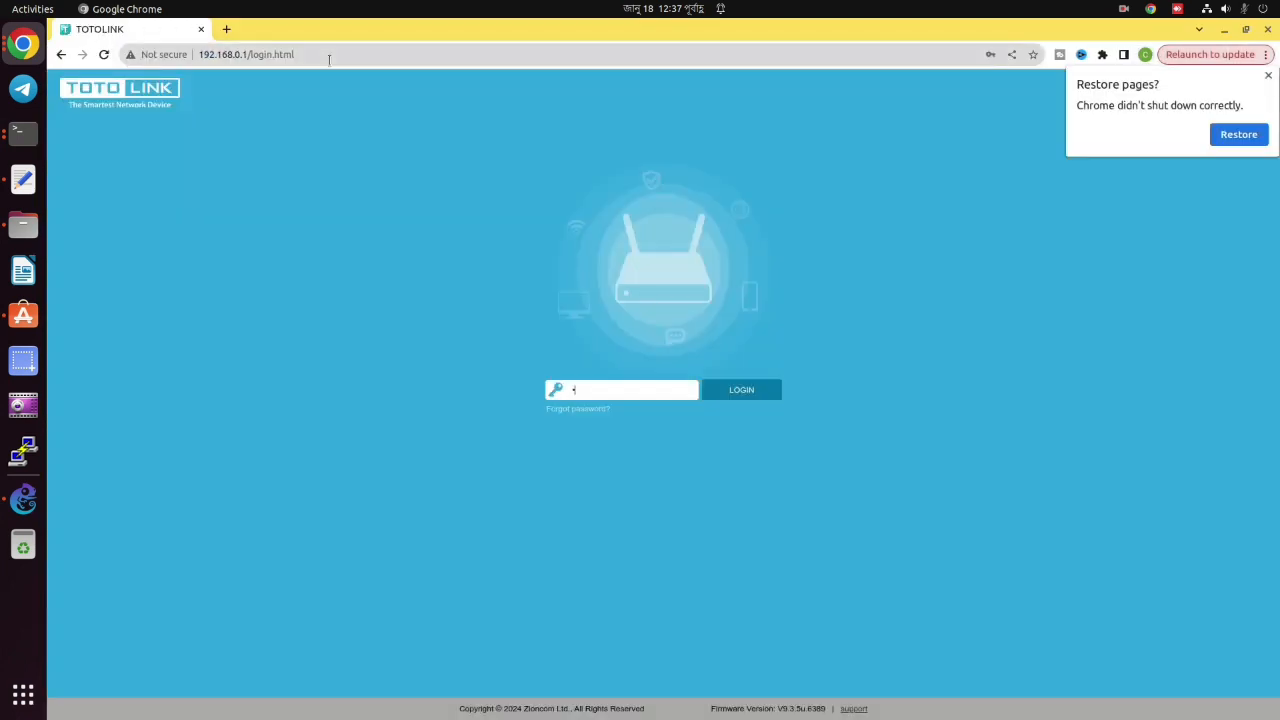
key(Return)
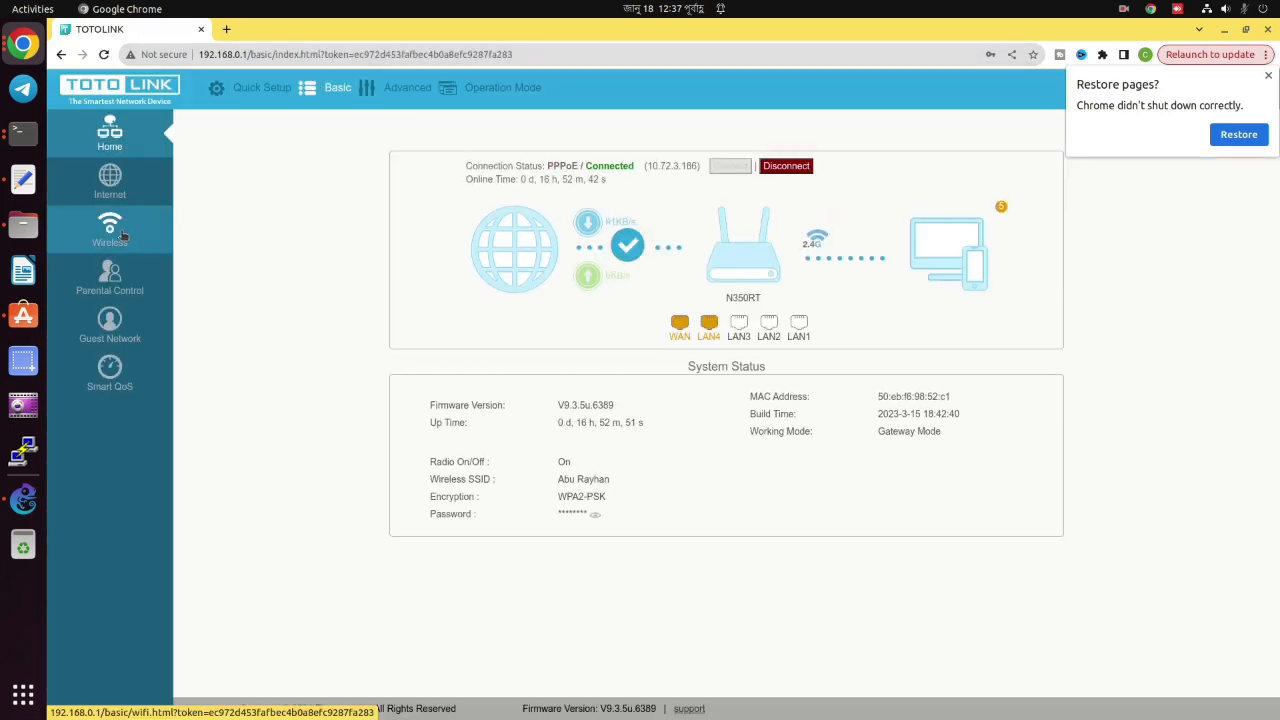
Copy the MikroTik router's address 192.168.0.61 from the connected-devices list.
click(976, 240)
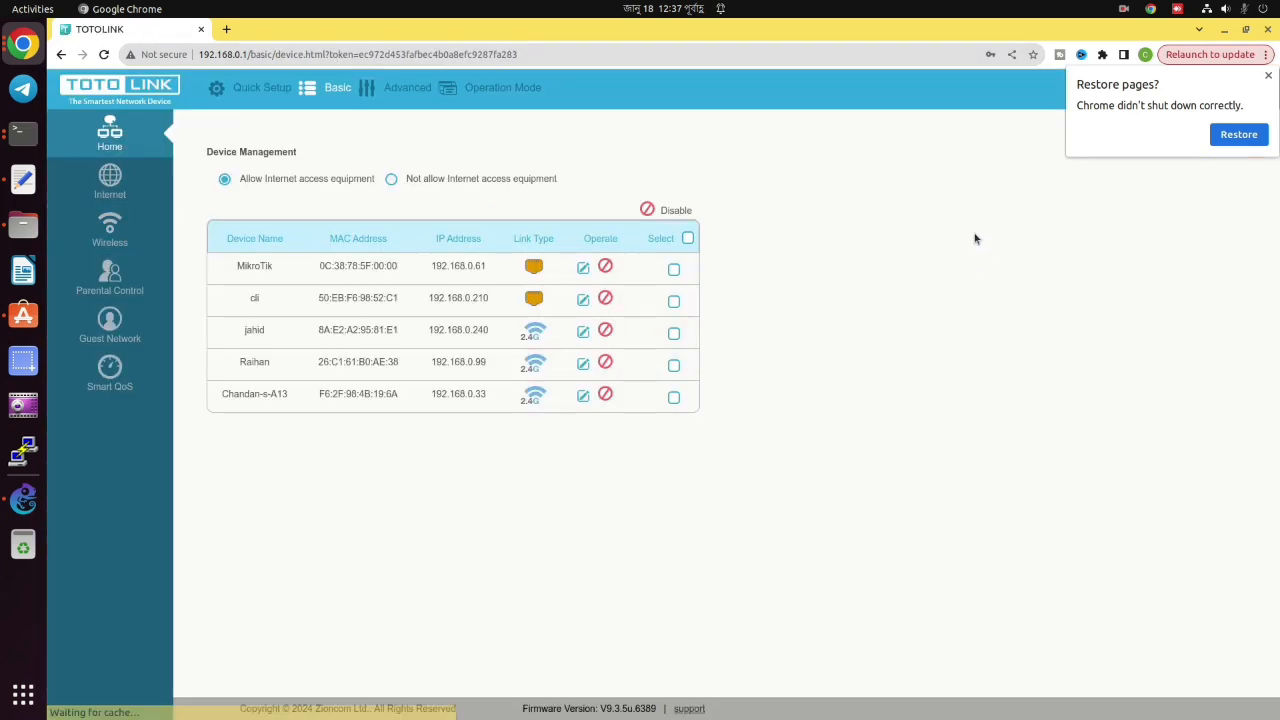
double_click(258, 264)
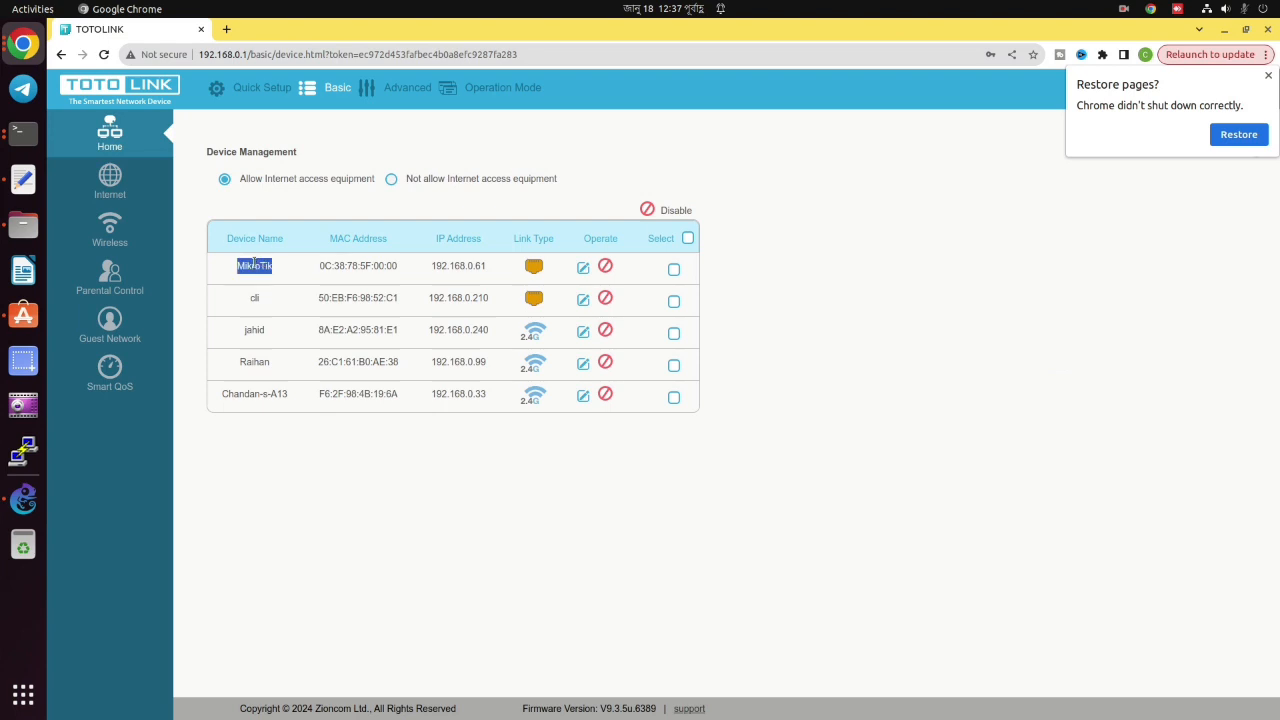
click(254, 263)
double_click(257, 268)
double_click(257, 268)
double_click(452, 266)
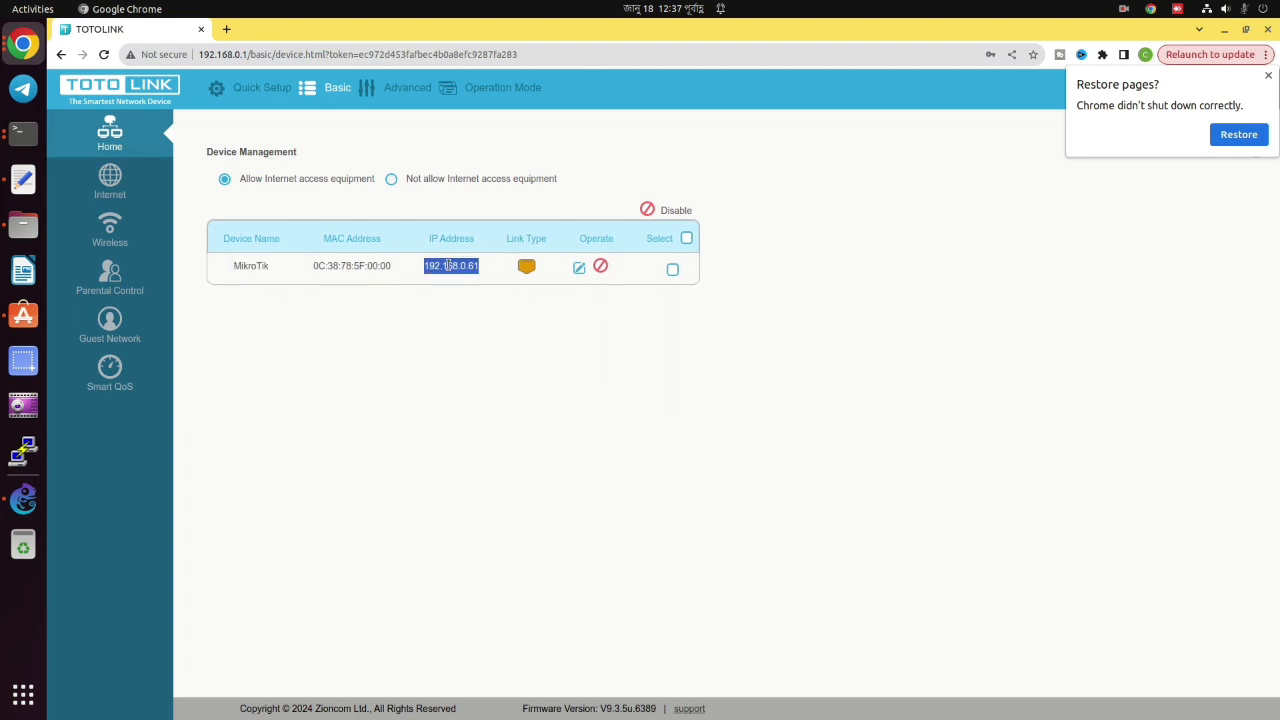
right_click(451, 268)
click(463, 280)
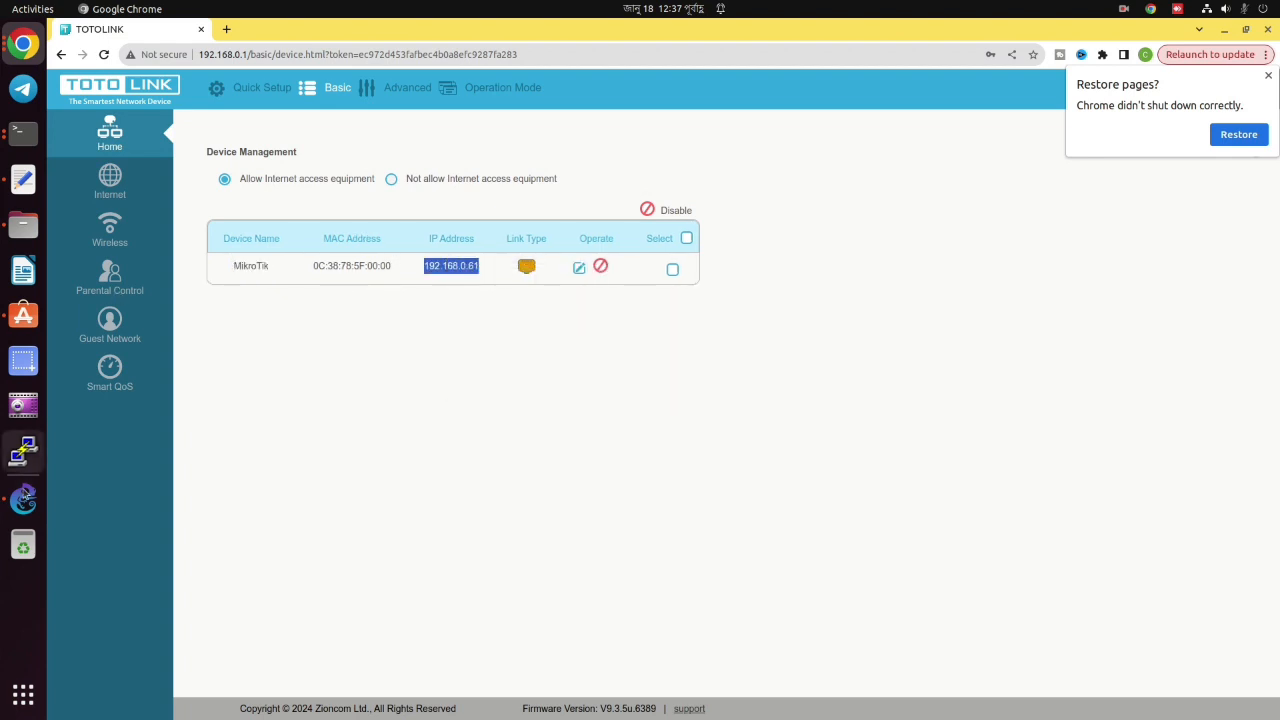
click(24, 500)
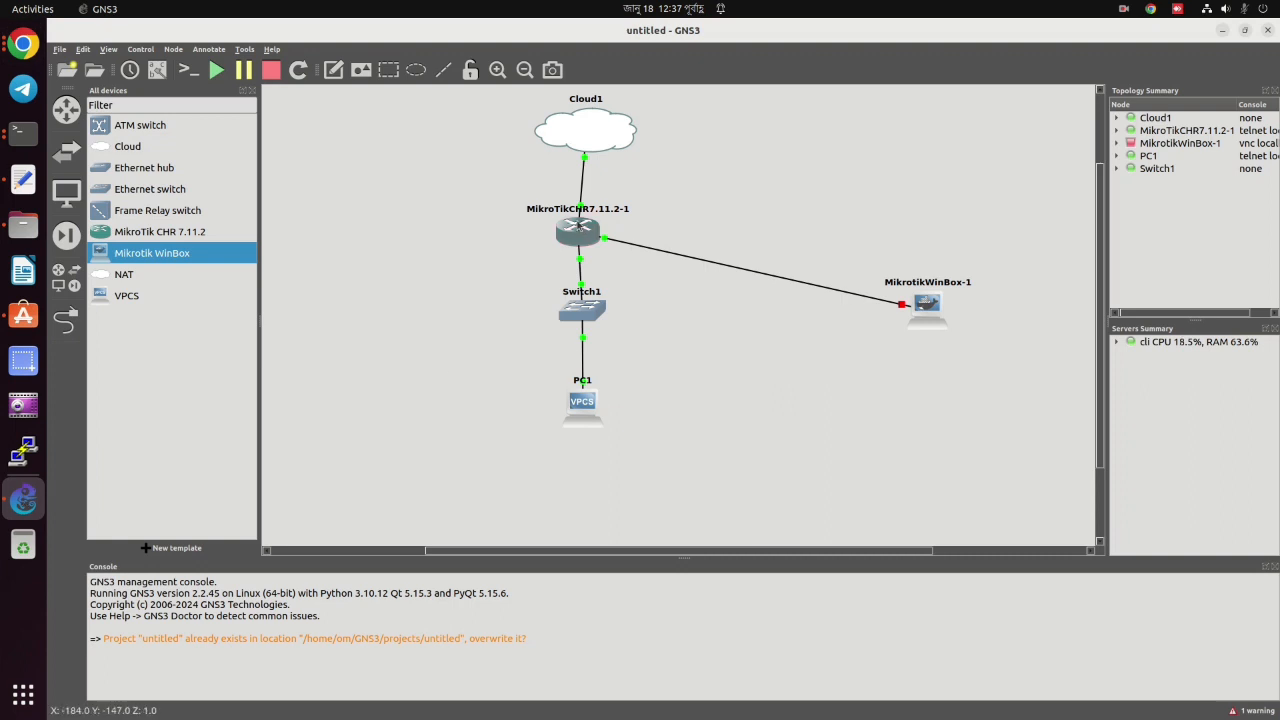
Ping 192.168.0.61 from the router console, stopping with Ctrl+C after 16 replies at 0% loss.
click(24, 135)
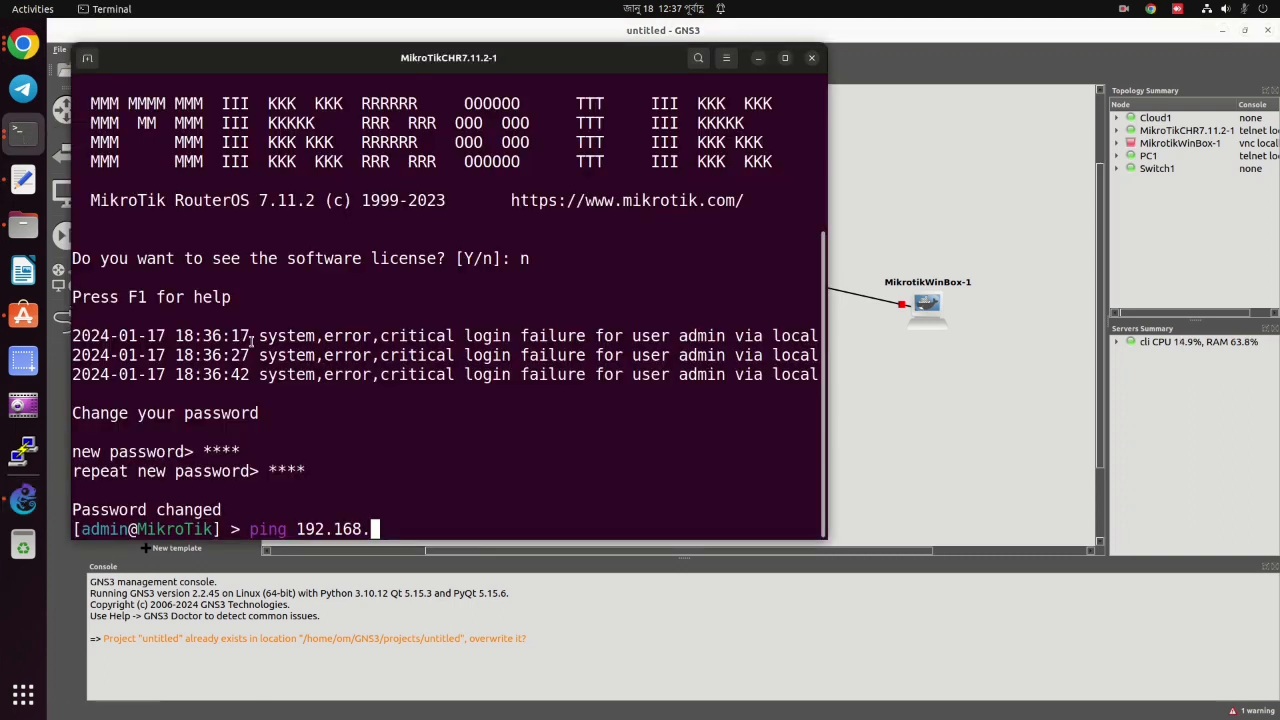
key(BackSpace)
key(BackSpace)
key(BackSpace)
key(BackSpace)
key(BackSpace)
key(BackSpace)
key(BackSpace)
key(BackSpace)
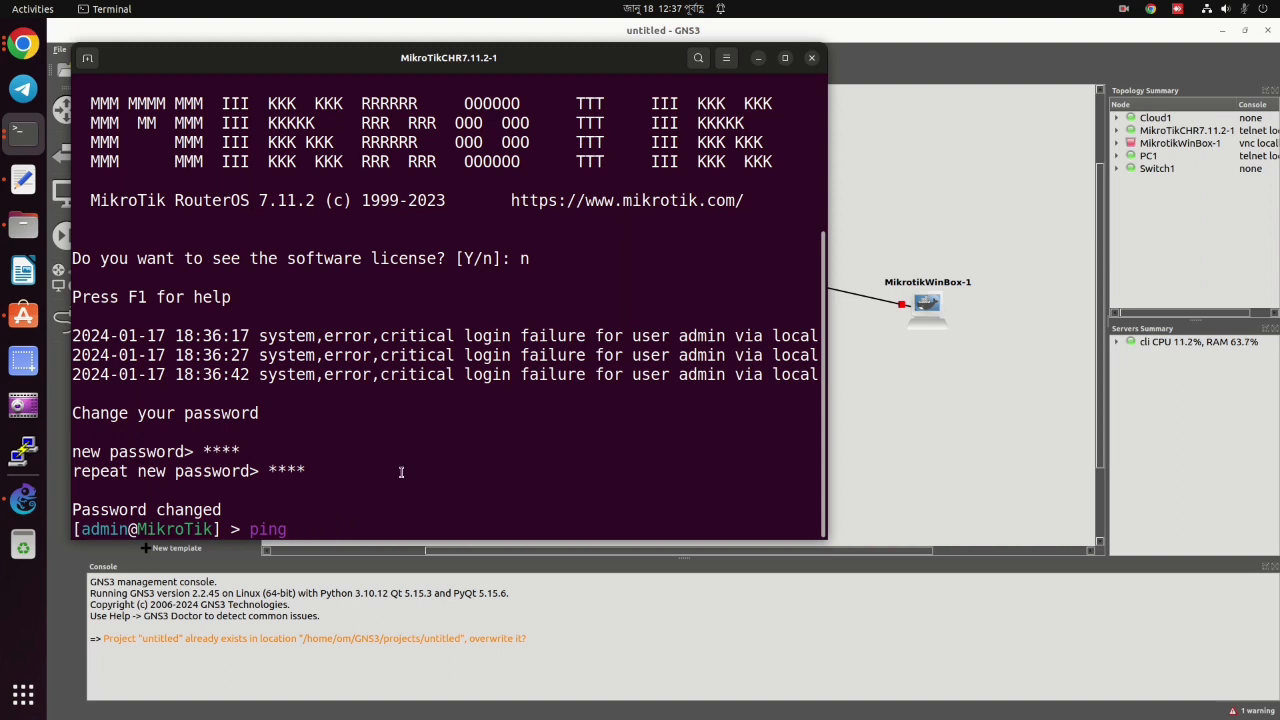
right_click(329, 533)
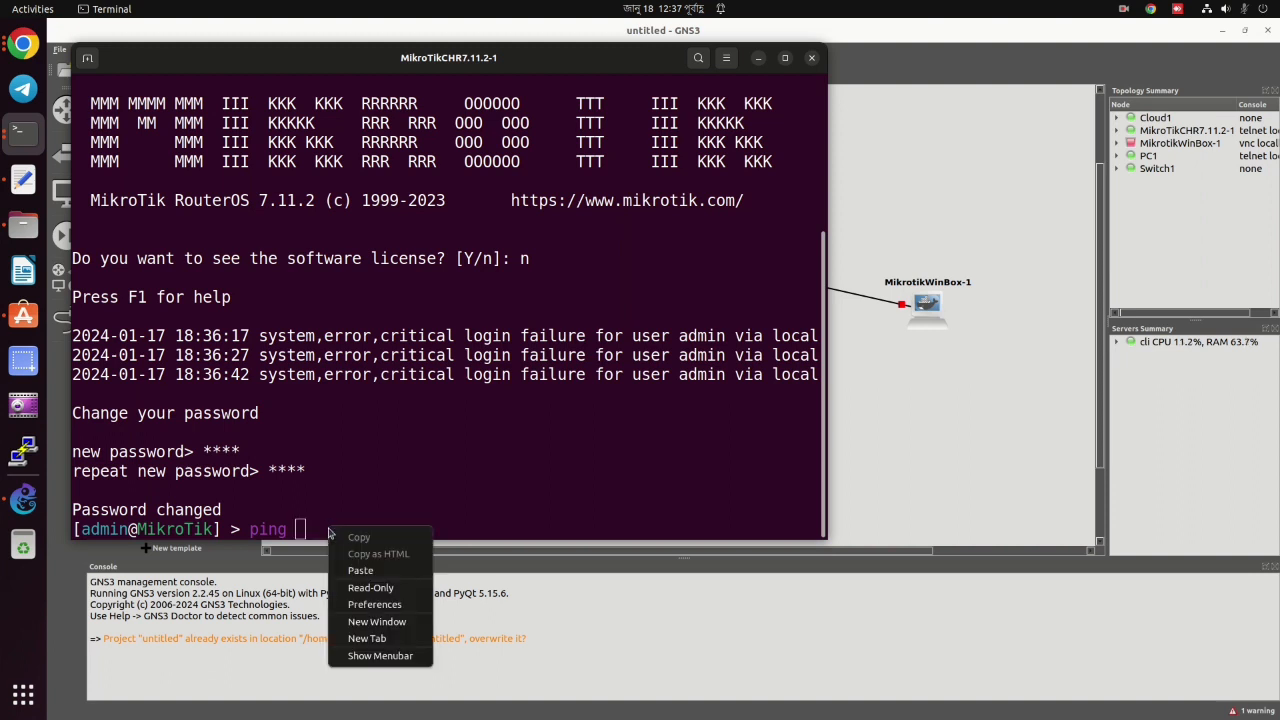
click(360, 570)
key(Return)
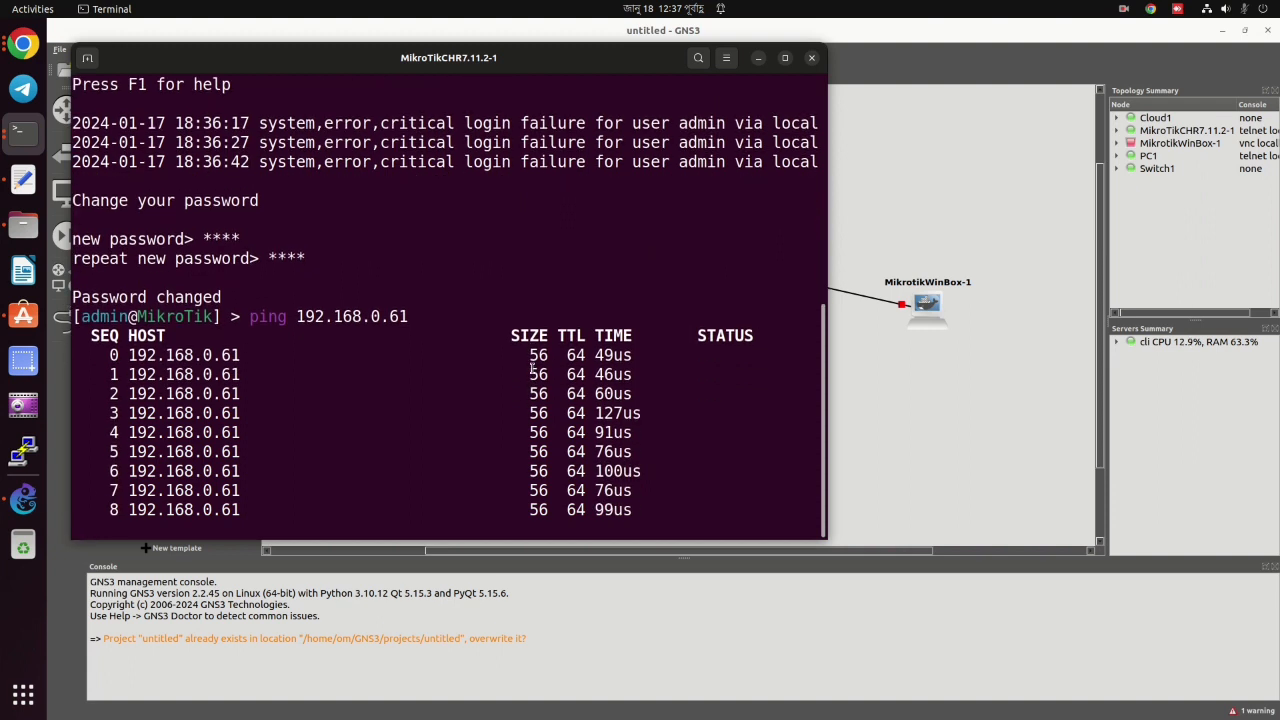
drag(531, 338, 660, 501)
click(660, 501)
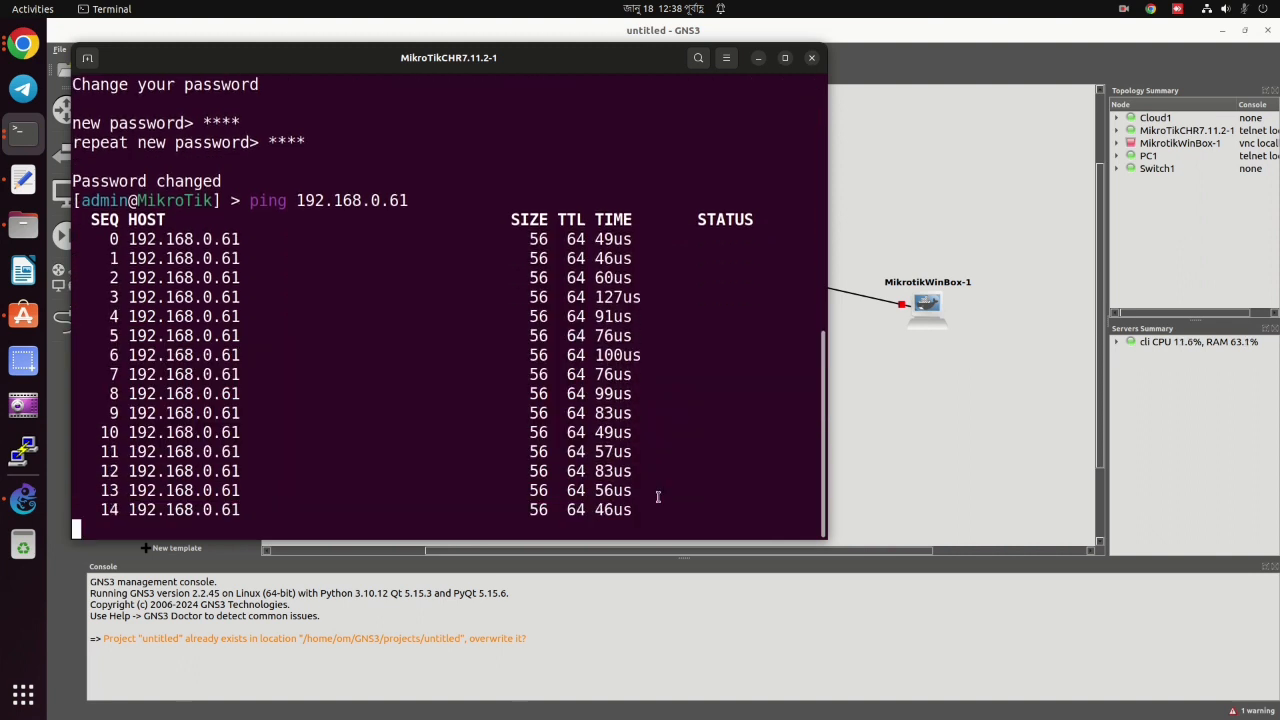
key(ctrl+c)
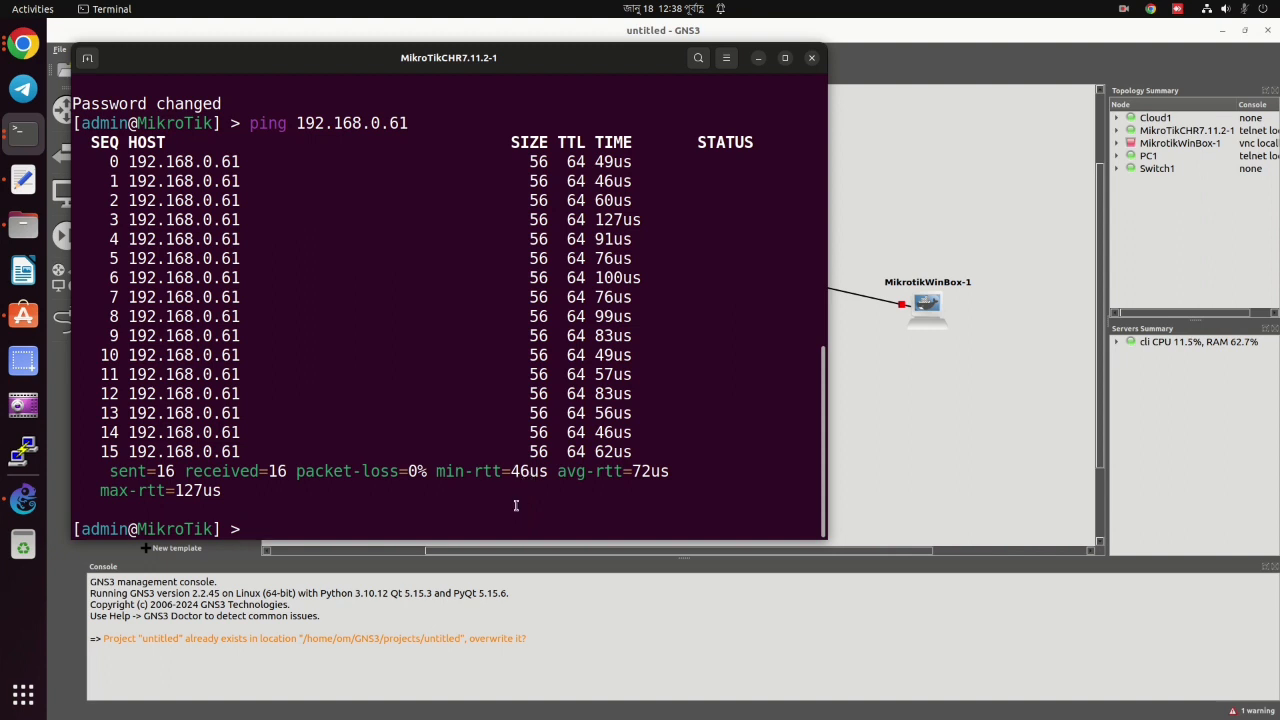
Open MikrotikWinBox-1's node configuration in GNS3 and close it again.
click(856, 406)
double_click(917, 311)
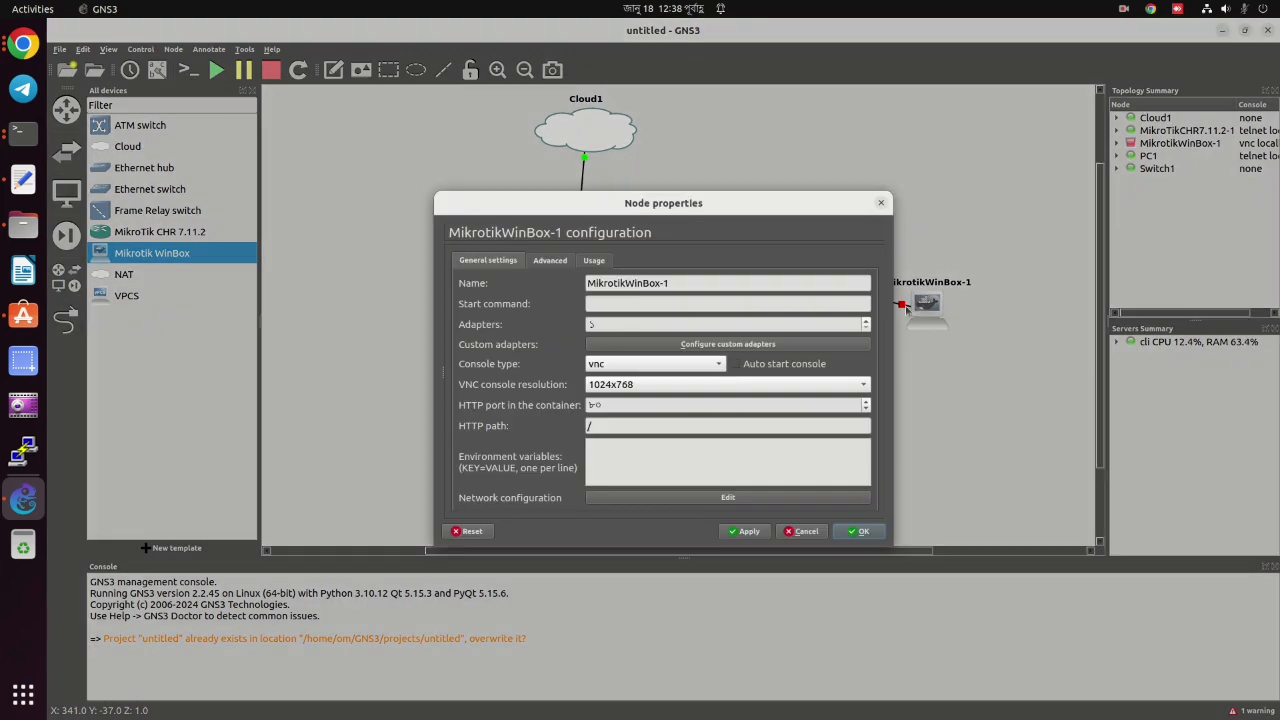
click(877, 524)
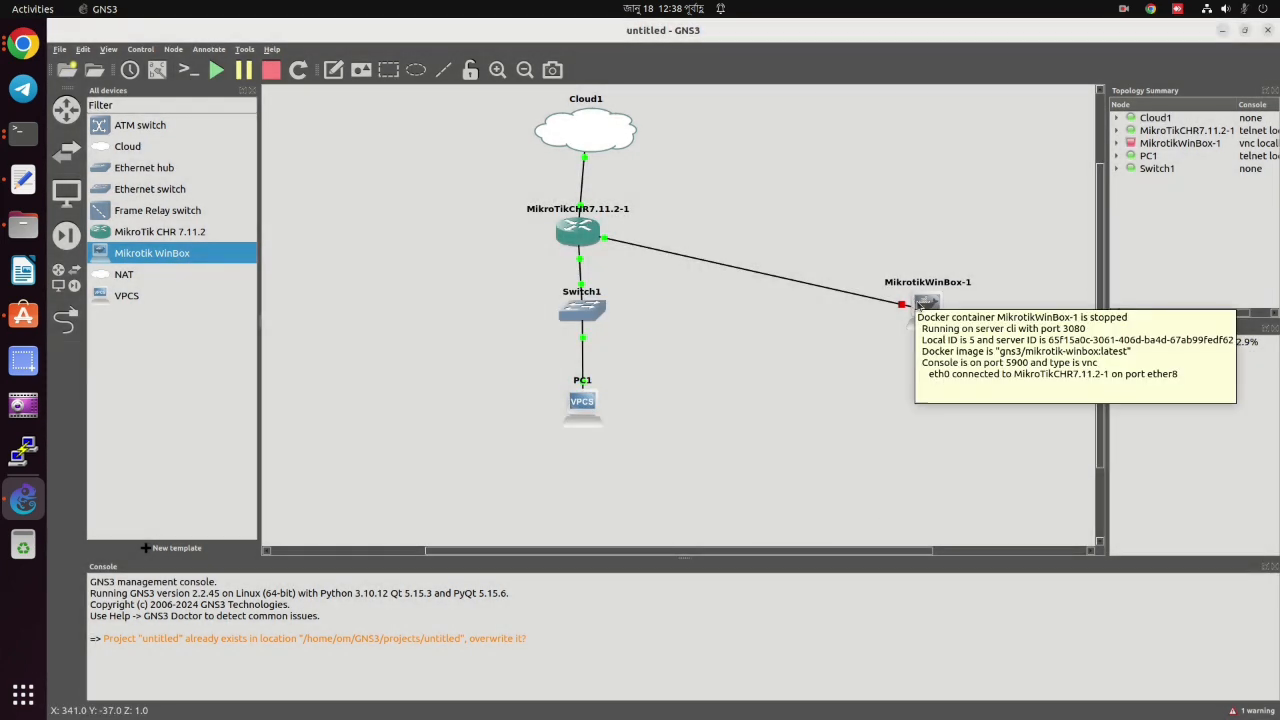
Attempt MikrotikWinBox-1's console and acknowledge the 'node must be started' error.
right_click(918, 304)
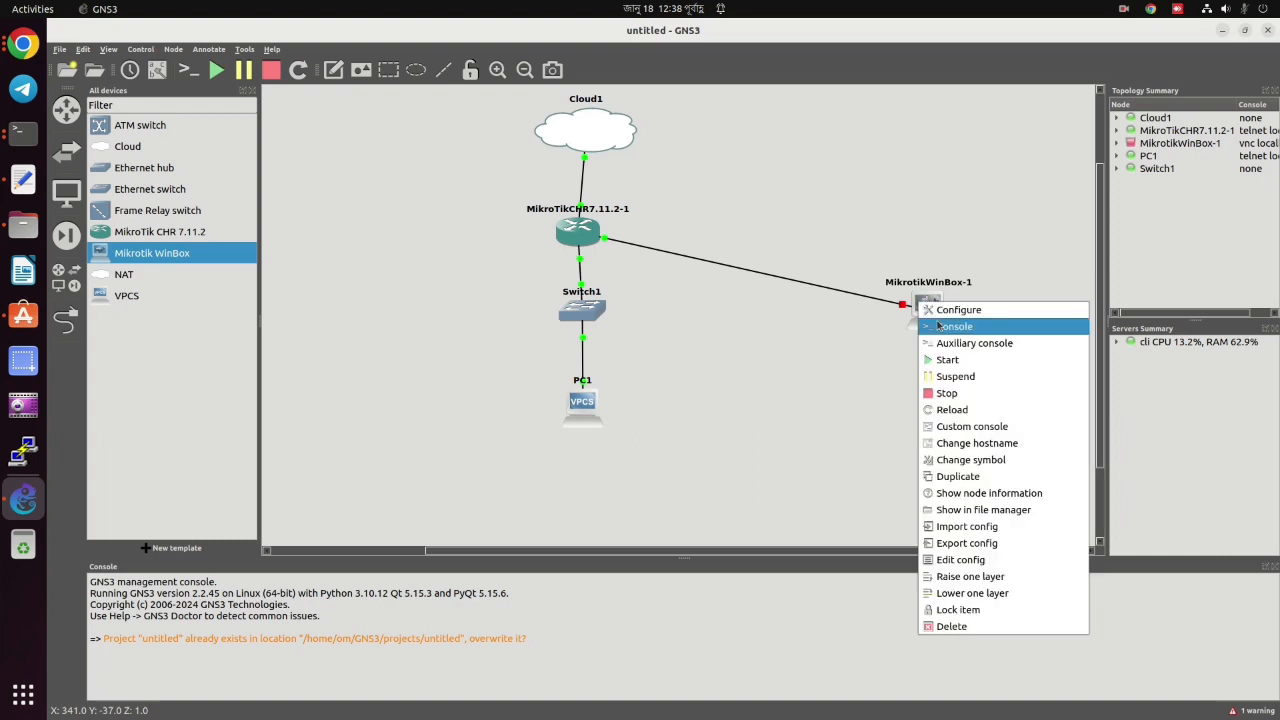
click(938, 326)
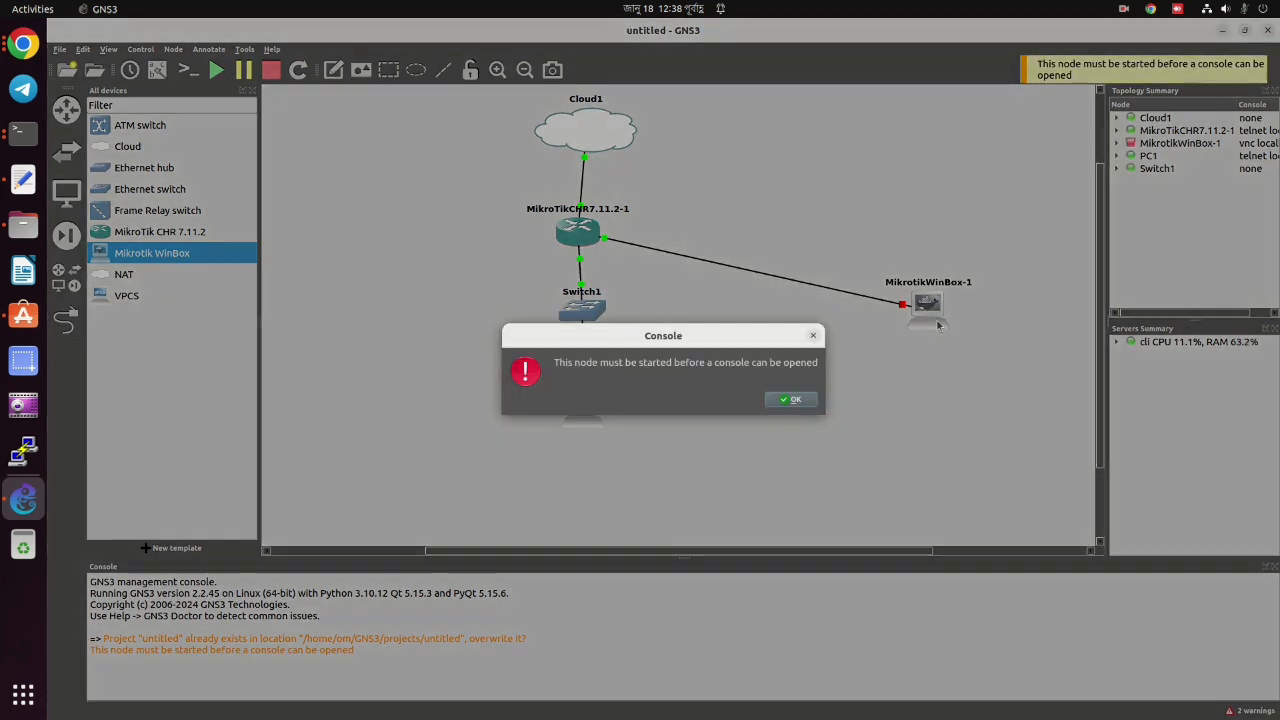
click(795, 400)
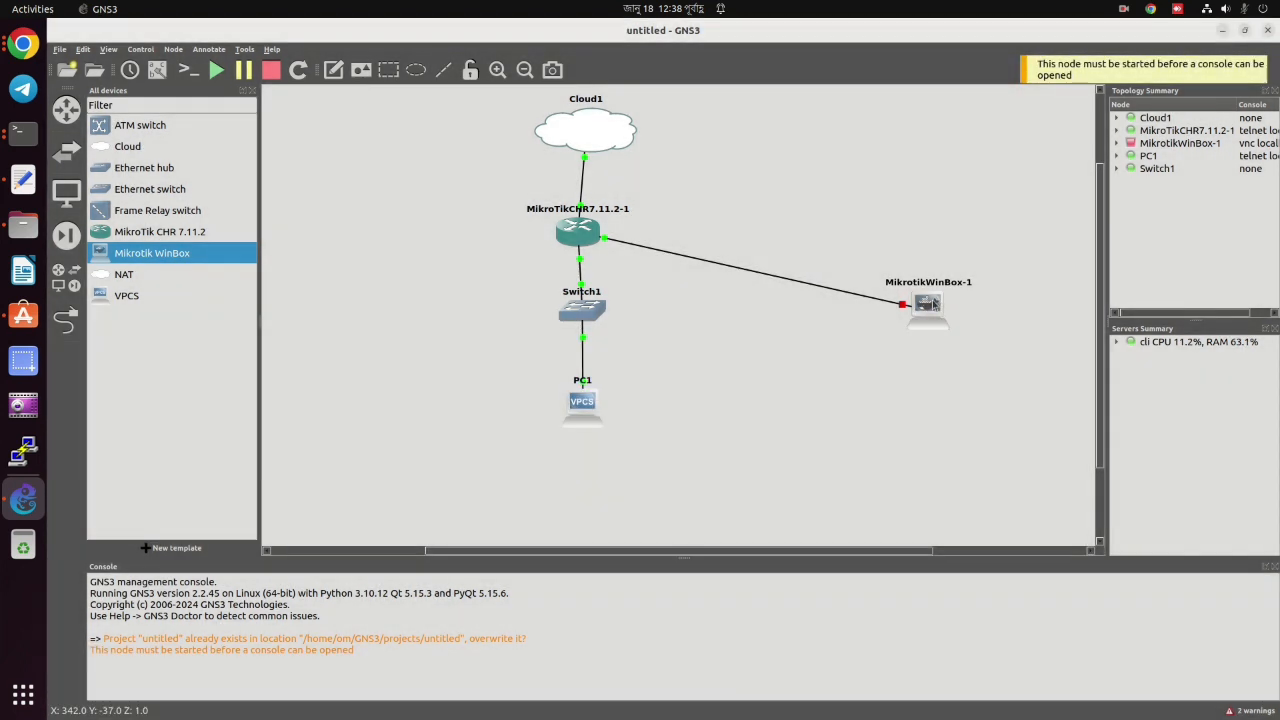
Reopen MikrotikWinBox-1's settings, review the Advanced and Usage tabs, and save the 640x480 VNC resolution.
double_click(929, 304)
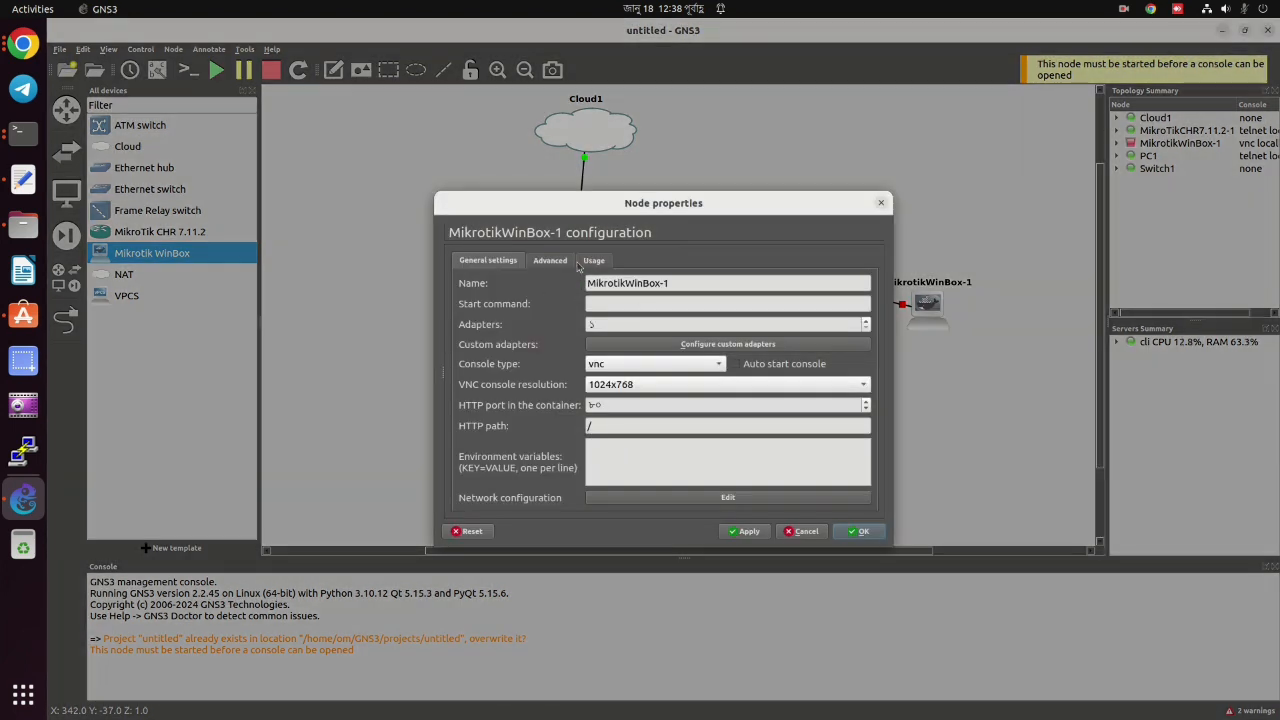
scroll(598, 385, down, 2)
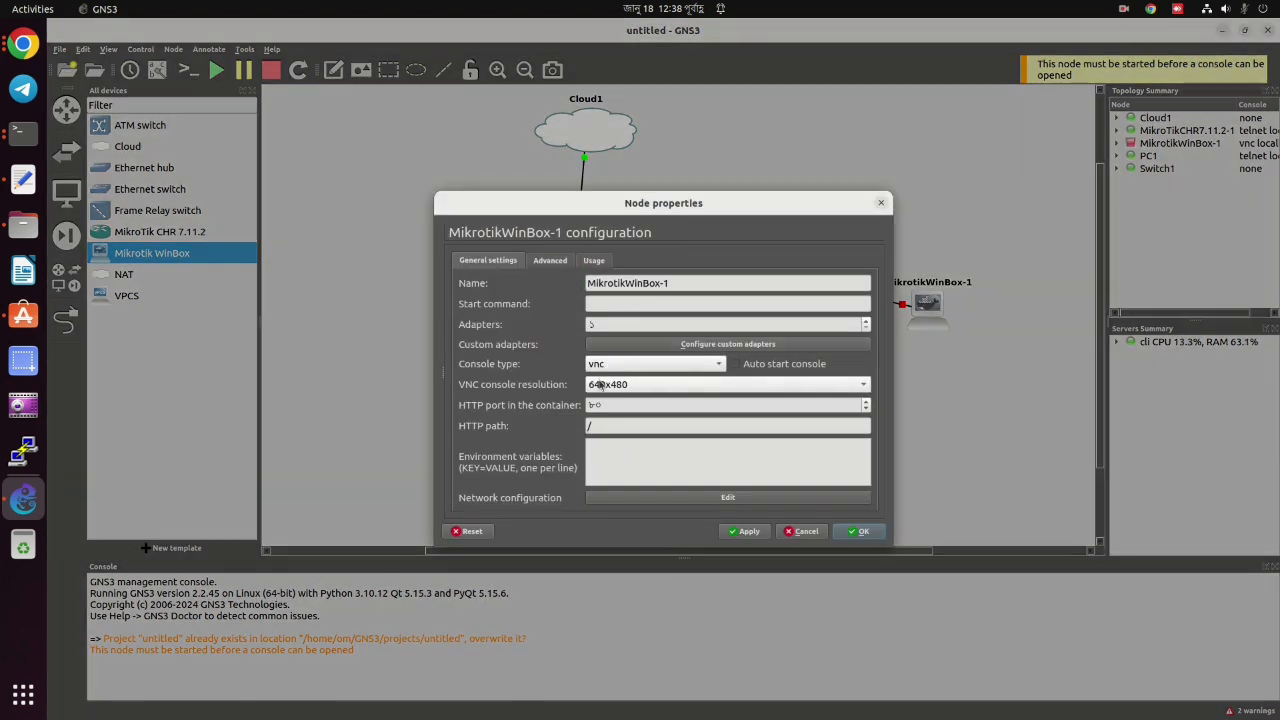
click(567, 259)
click(603, 263)
click(497, 264)
click(855, 532)
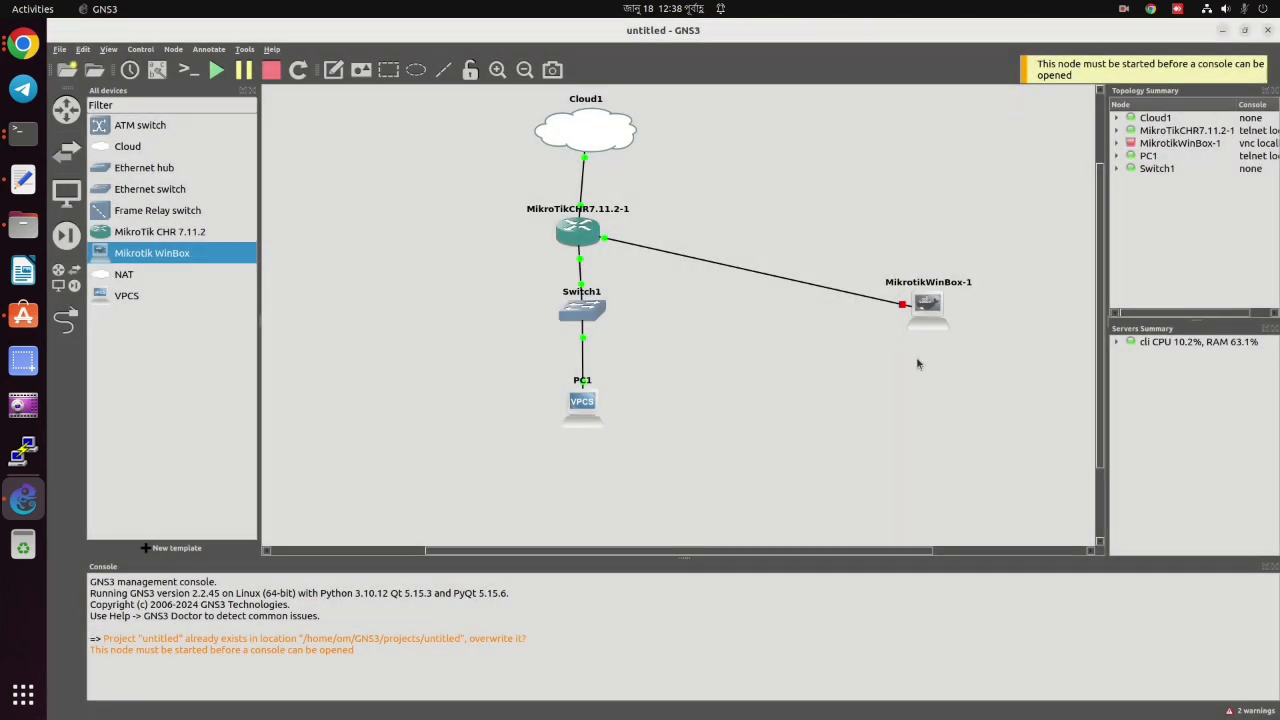
mouse_move(927, 309)
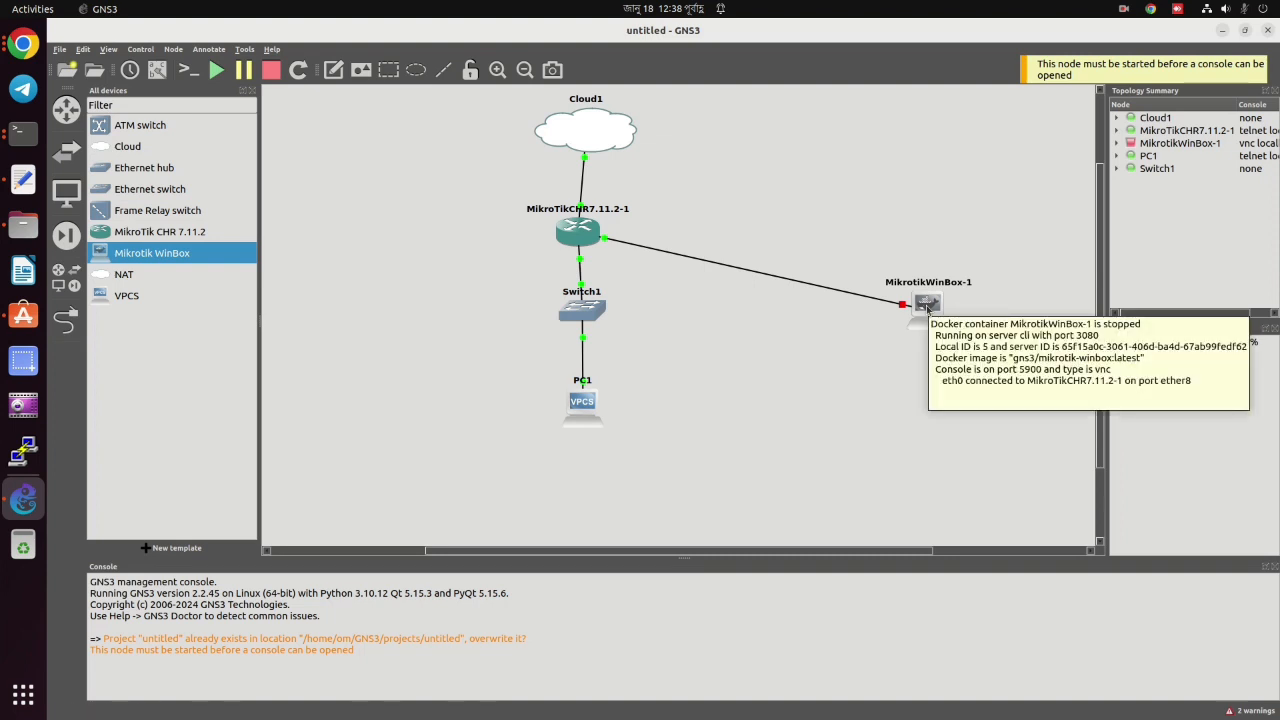
Start the MikrotikWinBox-1 node and open its WinBox console over VNC.
right_click(927, 309)
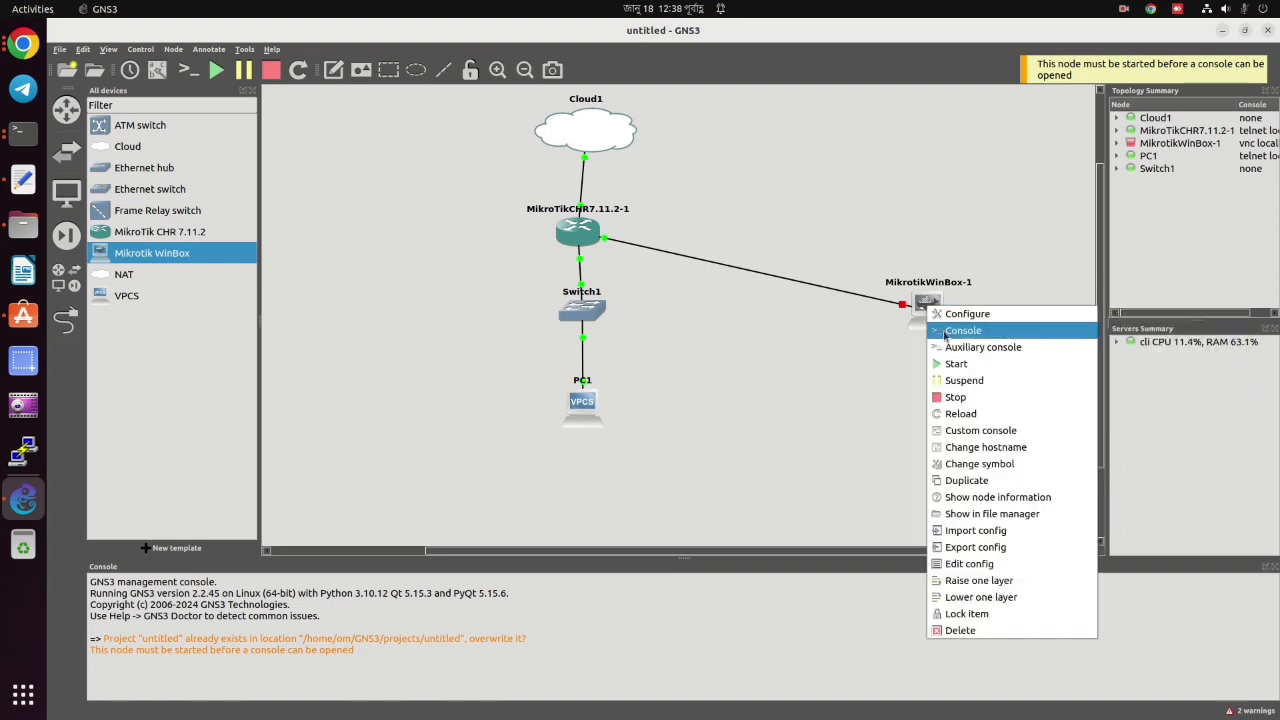
click(955, 363)
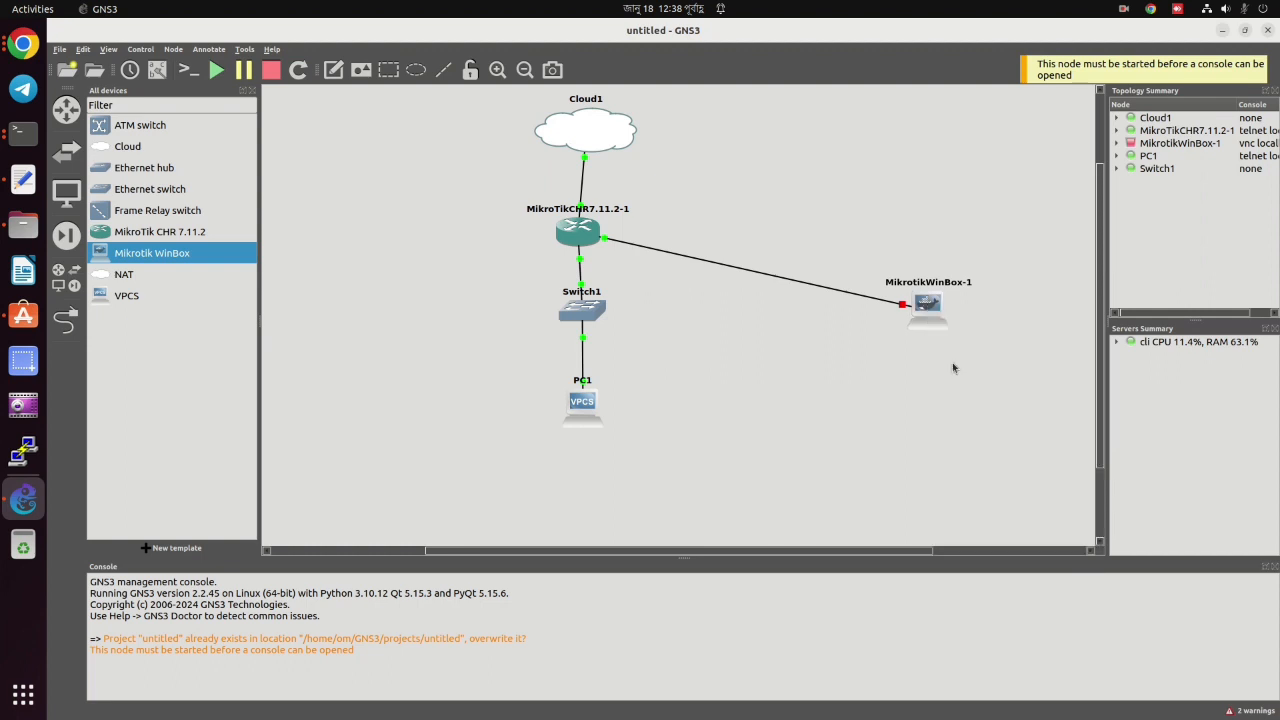
right_click(934, 311)
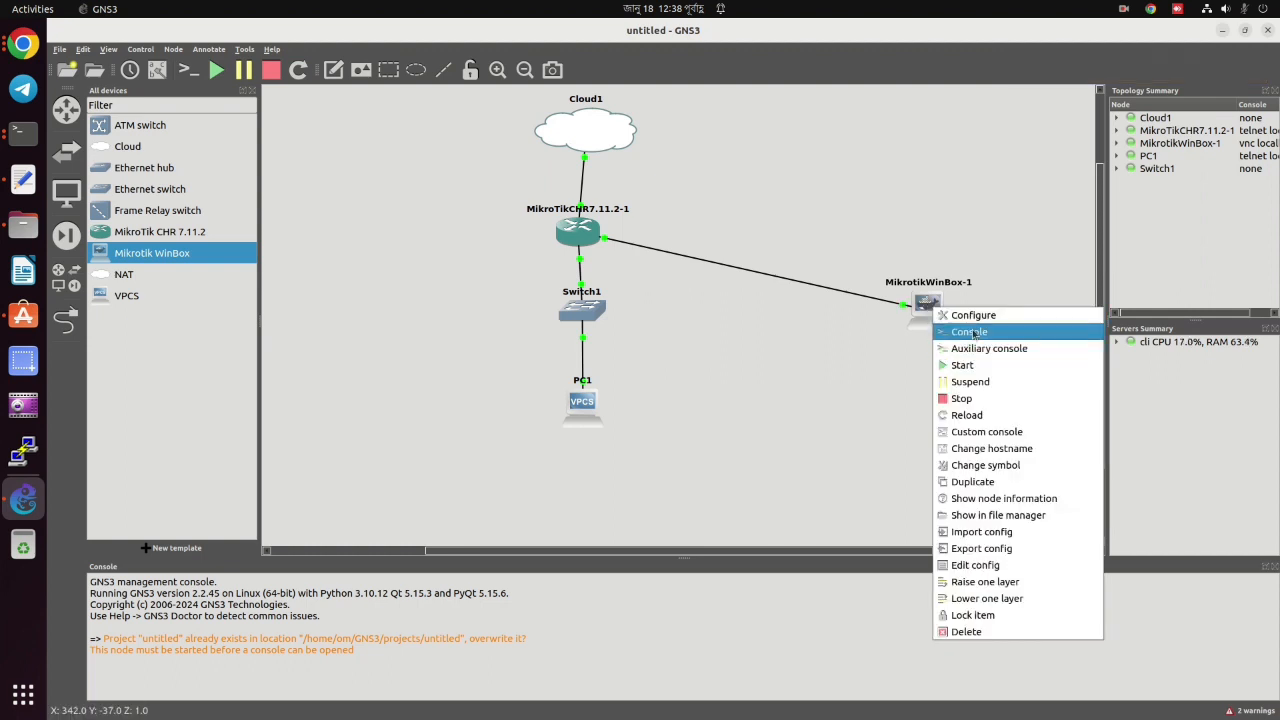
click(970, 331)
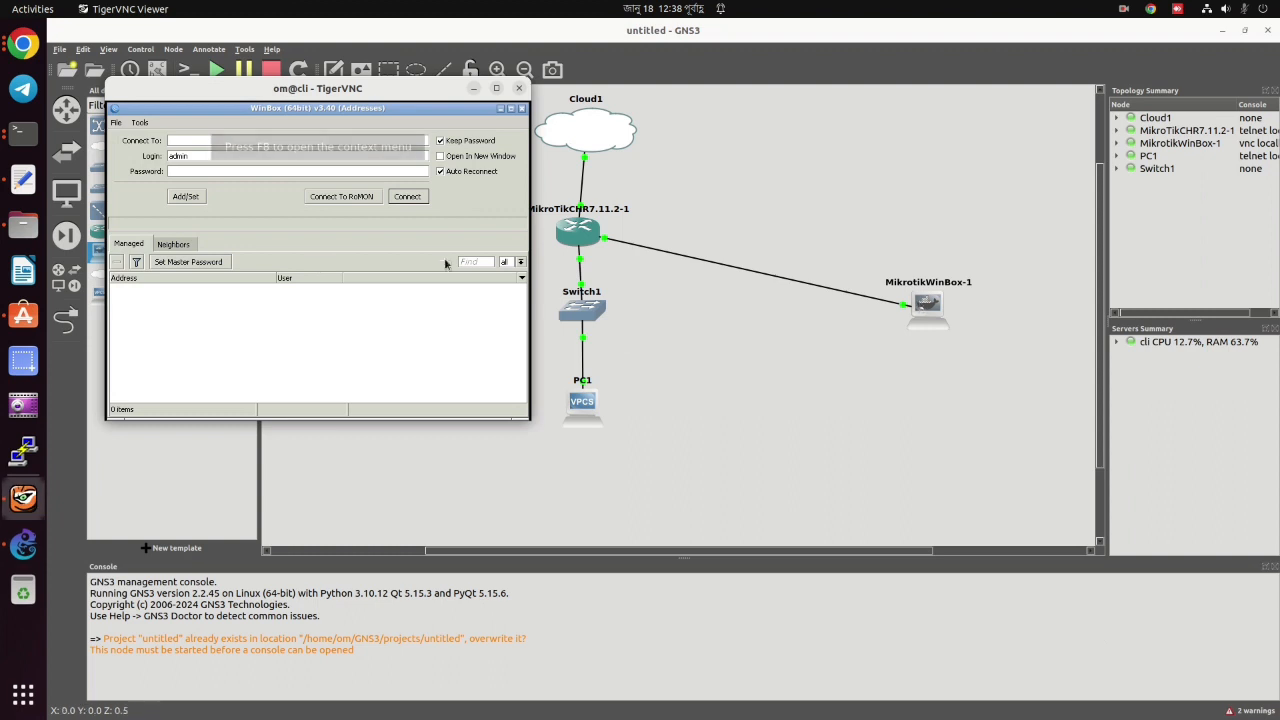
Pick the first discovered neighbour router, enter the login password, and connect to it.
drag(226, 89, 411, 99)
click(361, 255)
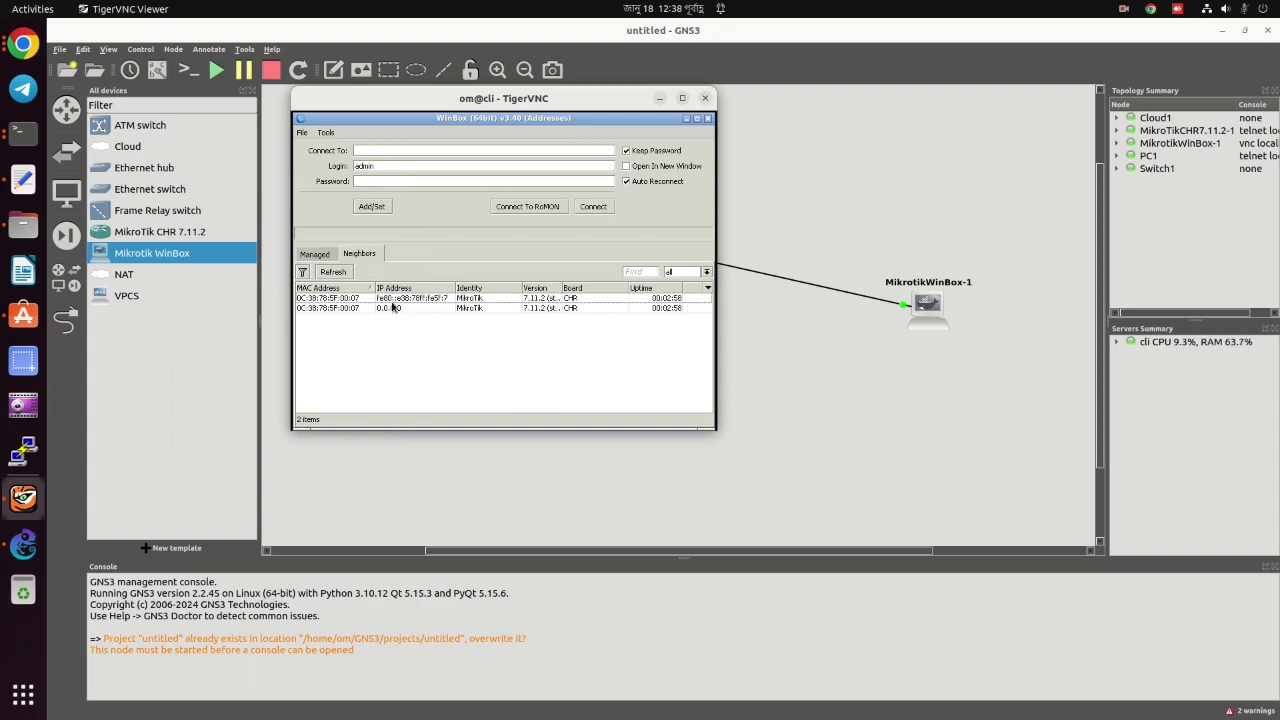
click(392, 299)
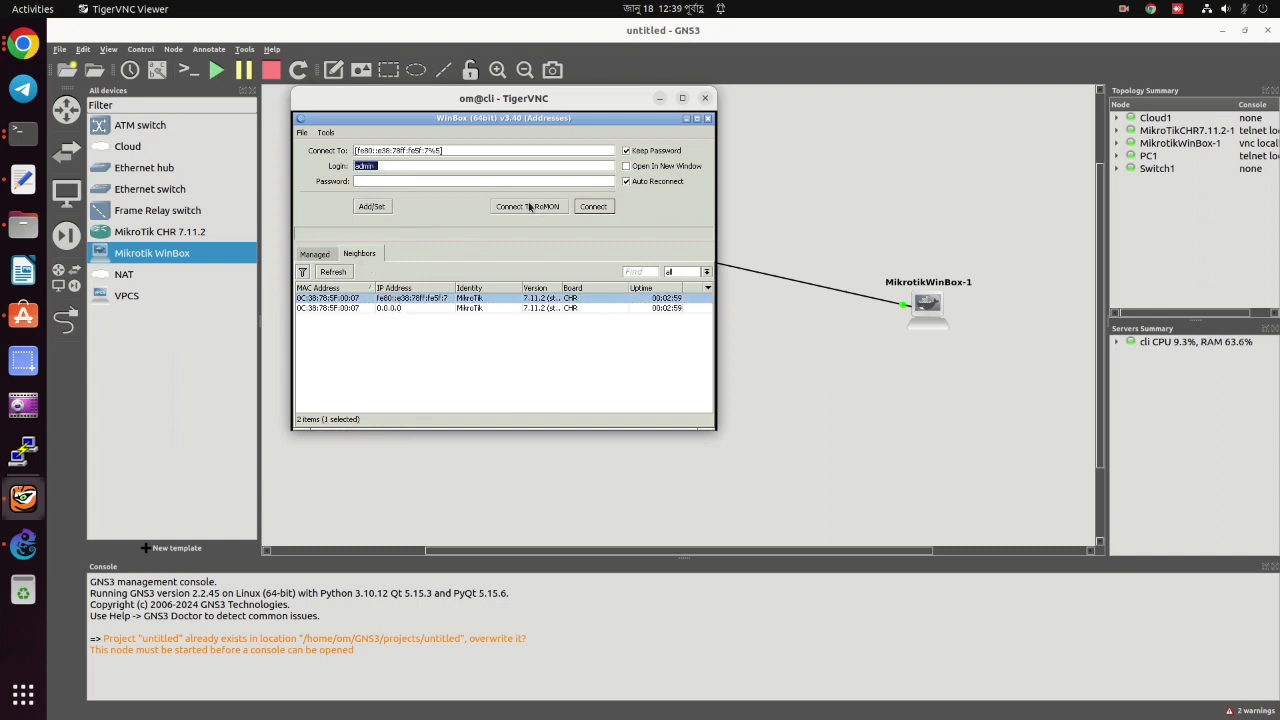
click(394, 181)
text(****)
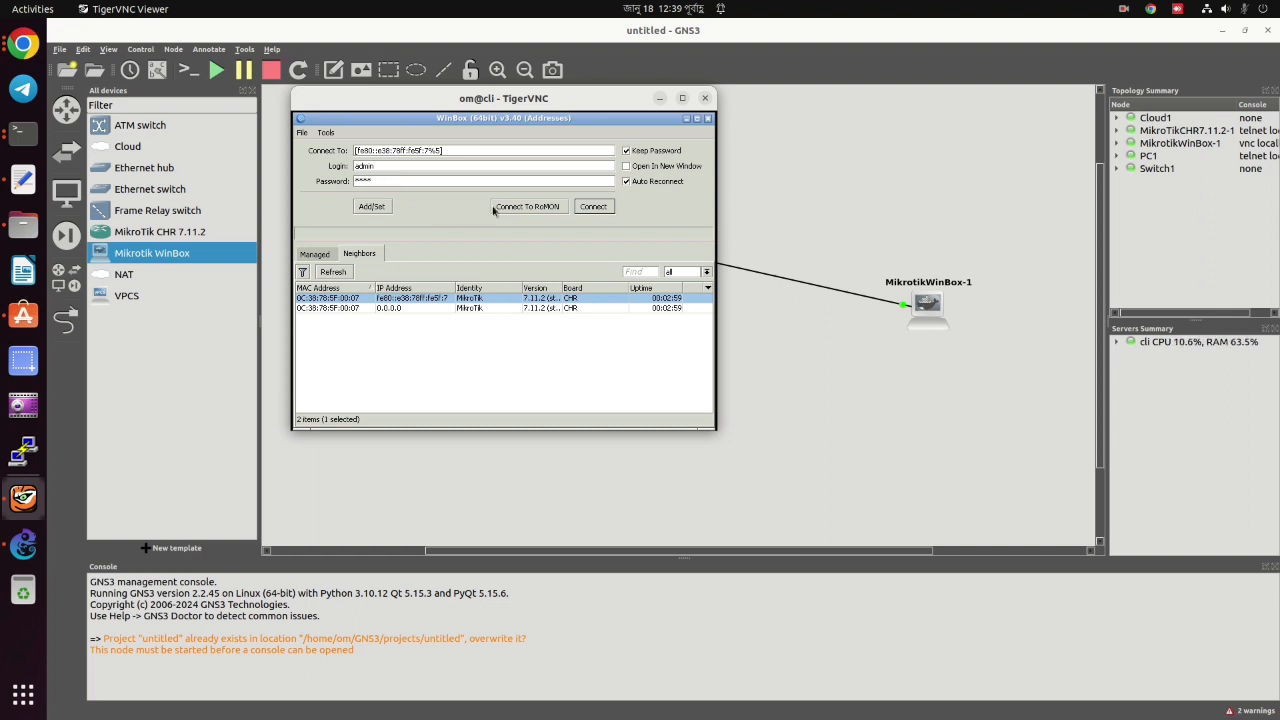
click(593, 206)
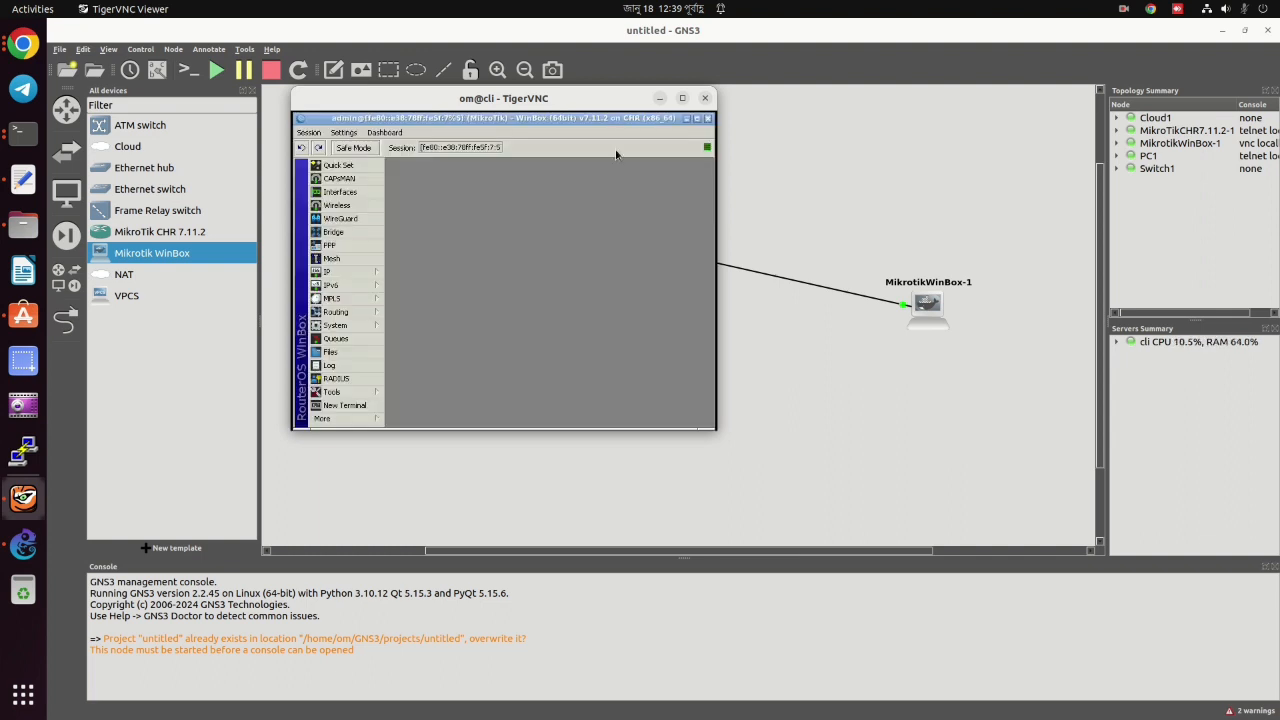
Reposition and widen the TigerVNC viewer, open Interfaces, and maximize the WinBox session.
click(682, 97)
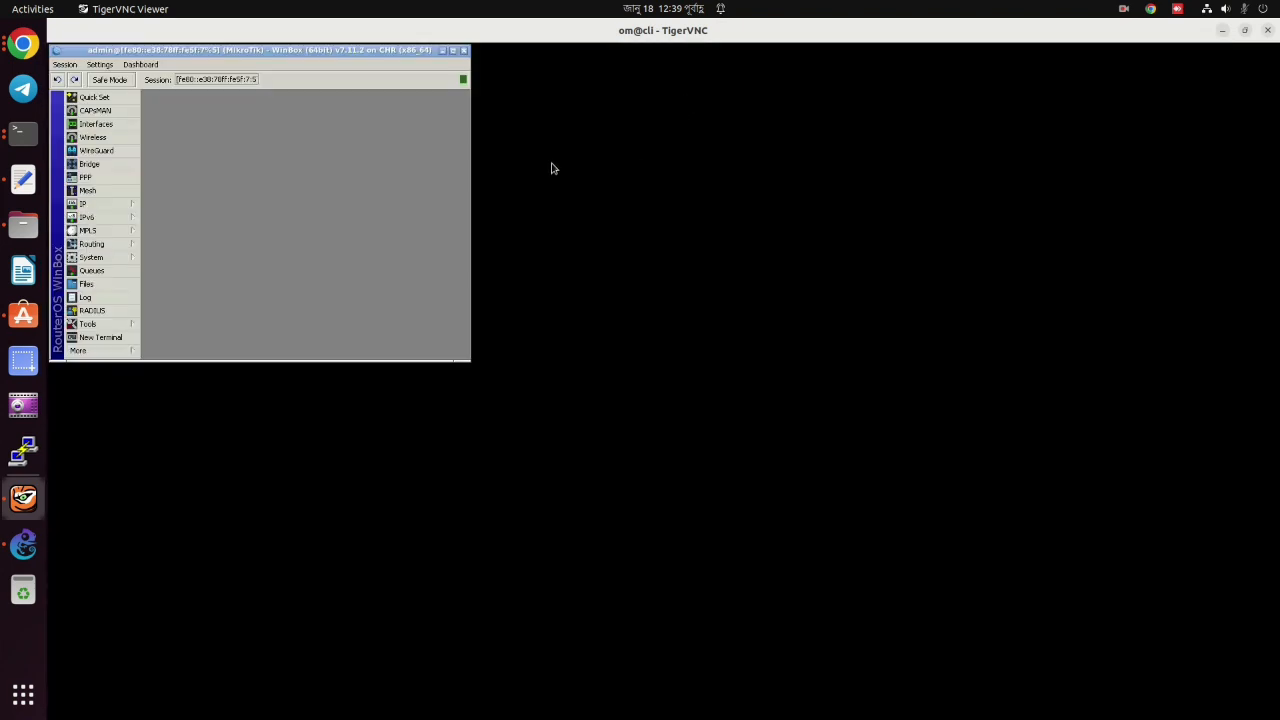
click(1245, 31)
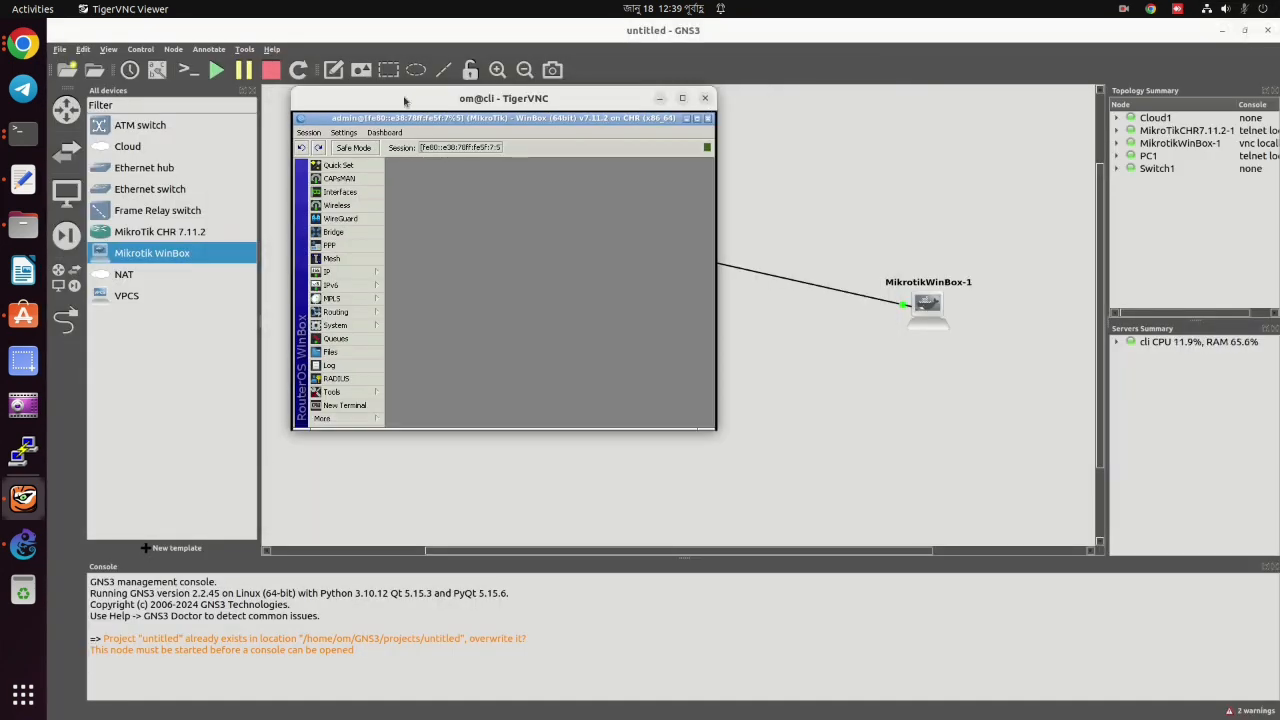
drag(404, 100, 544, 122)
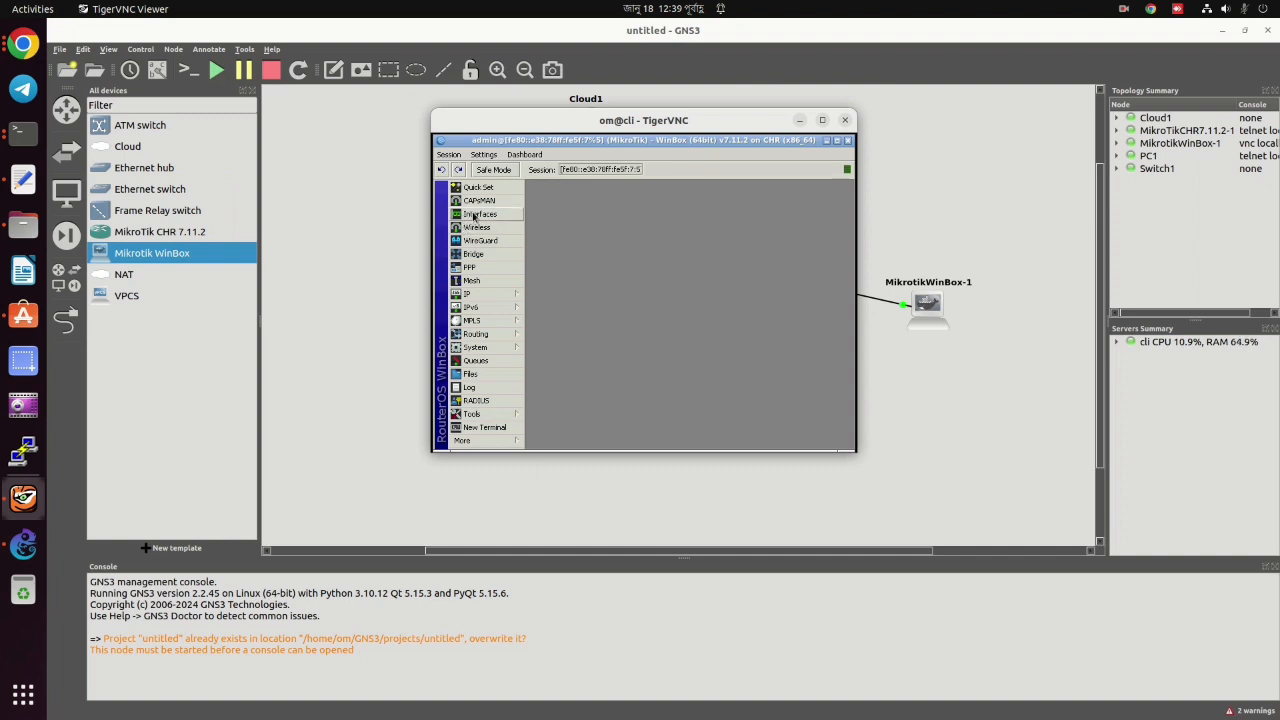
click(478, 214)
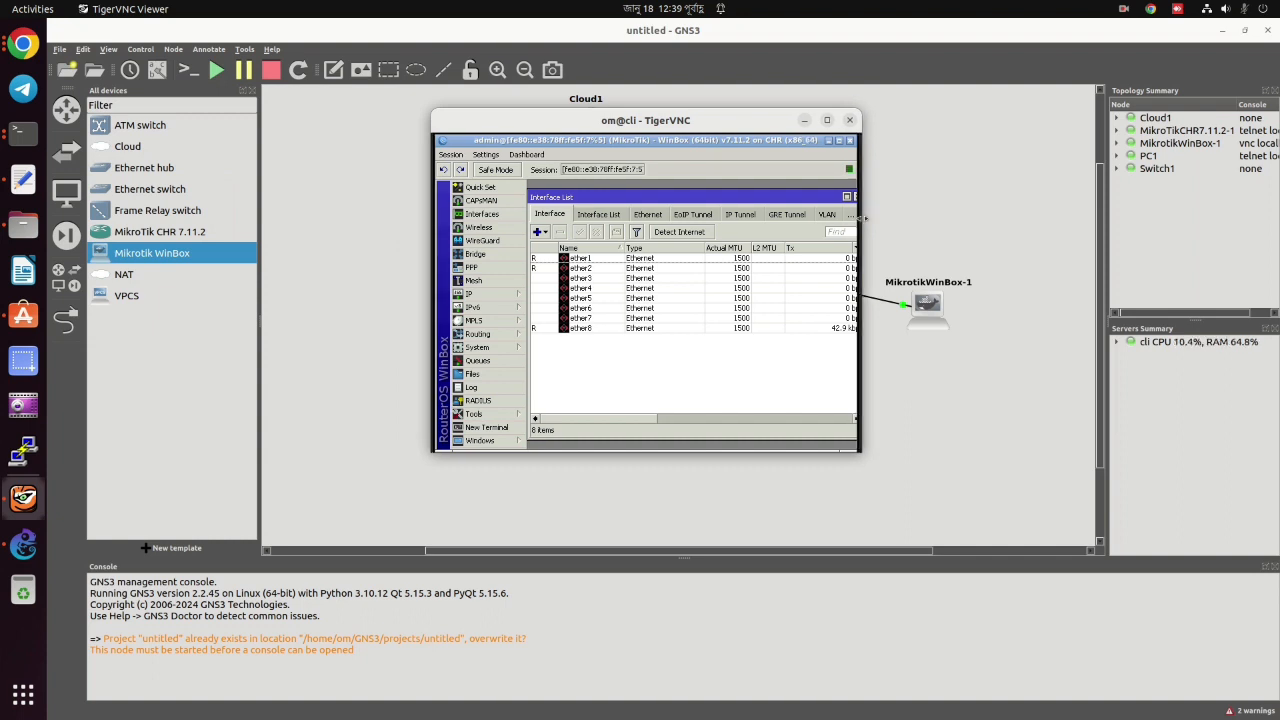
drag(849, 219, 1020, 211)
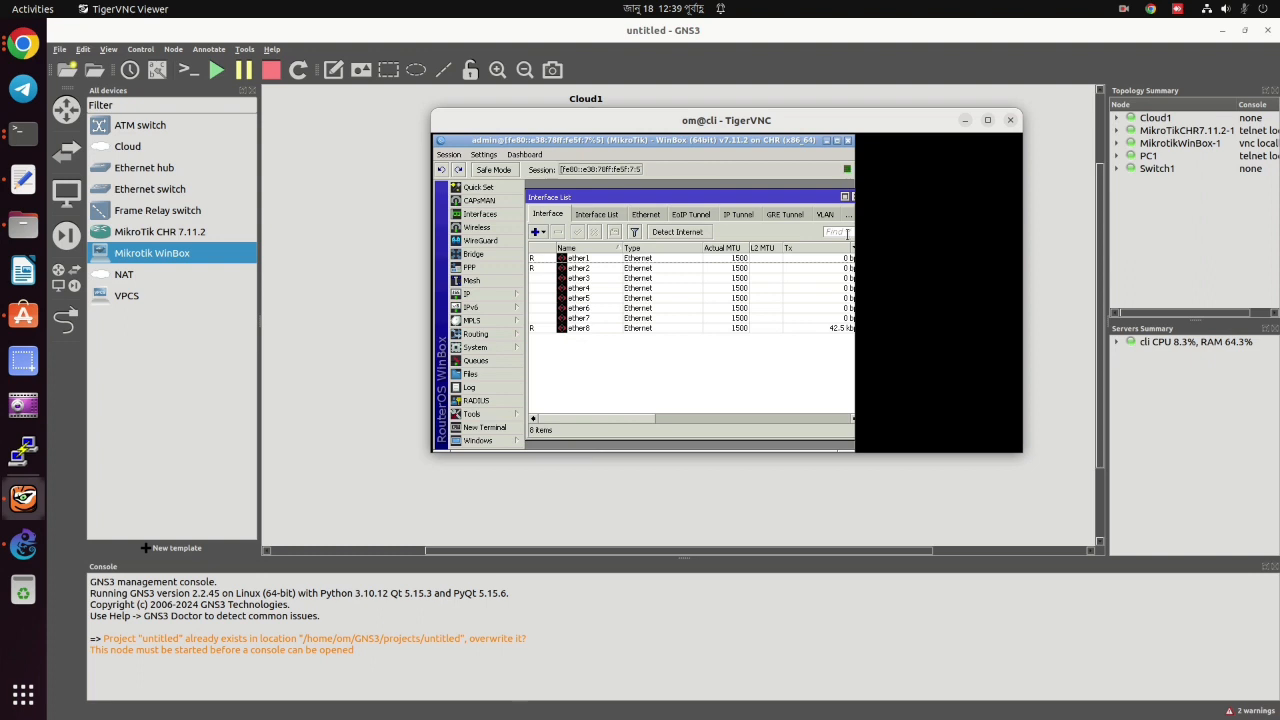
click(837, 141)
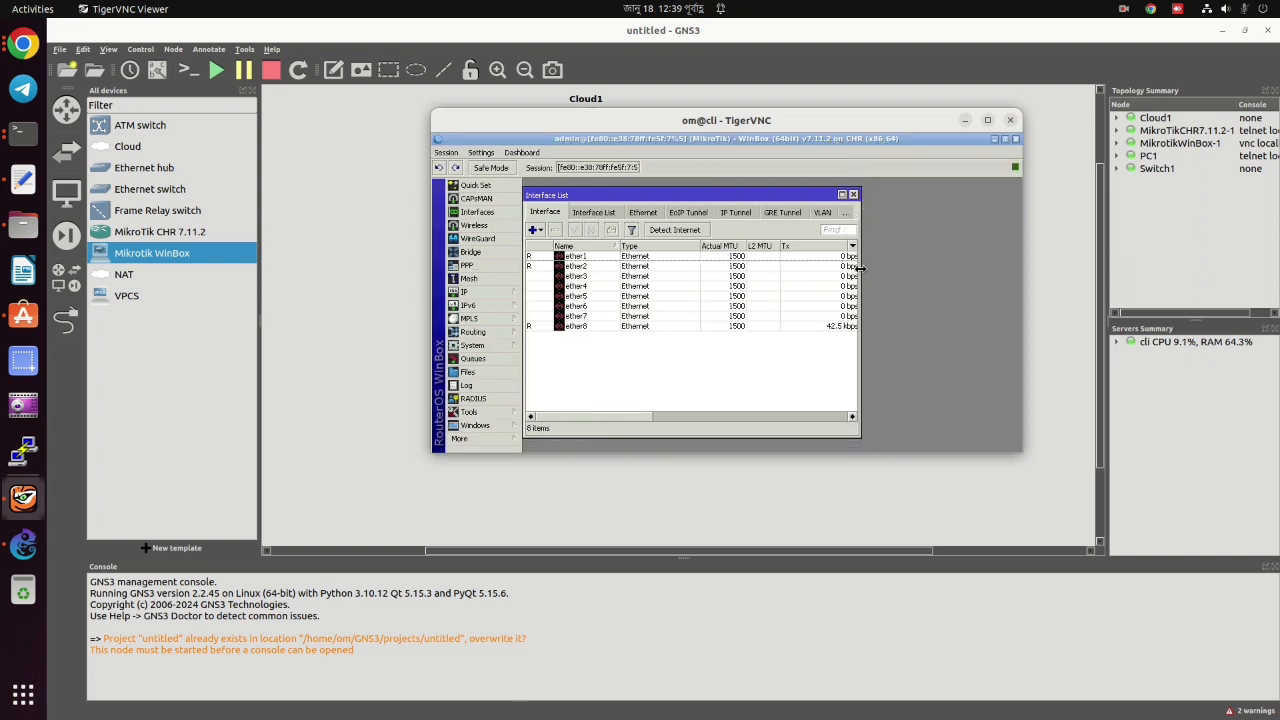
Widen the Interface List to show Rx/Tx columns, review ether8's properties, then open the IP menu.
drag(858, 268, 1022, 250)
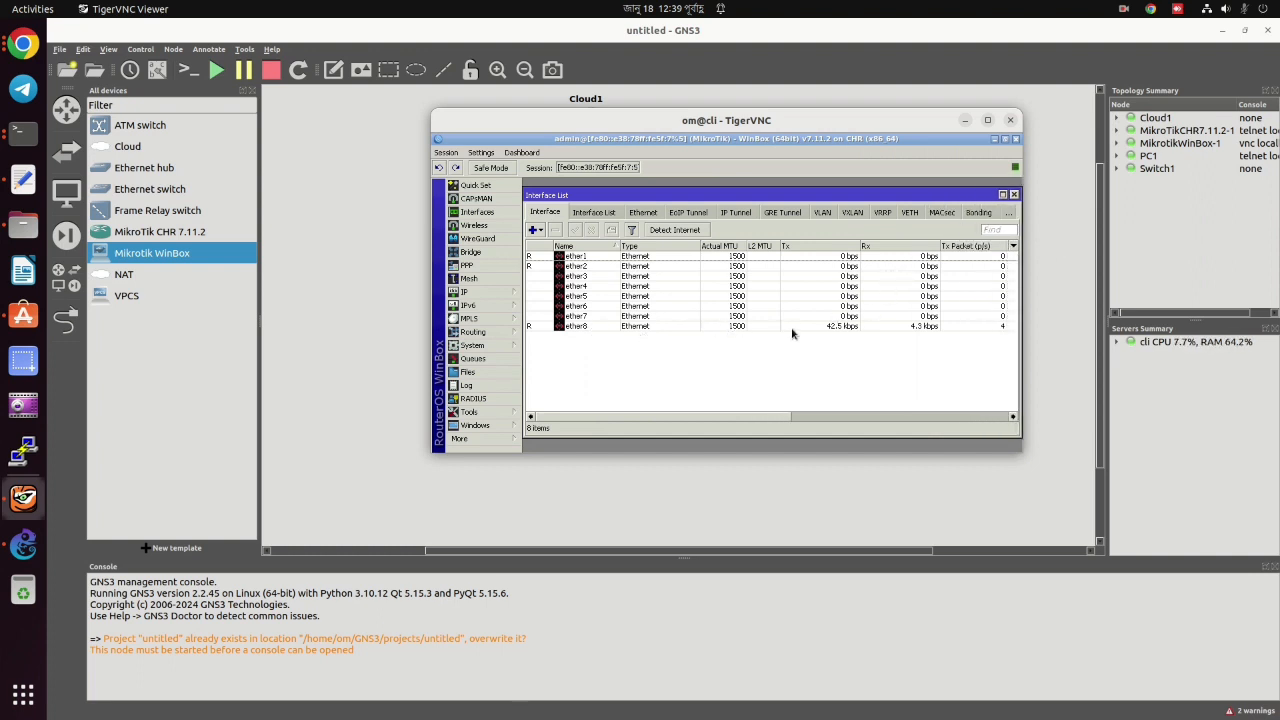
double_click(834, 328)
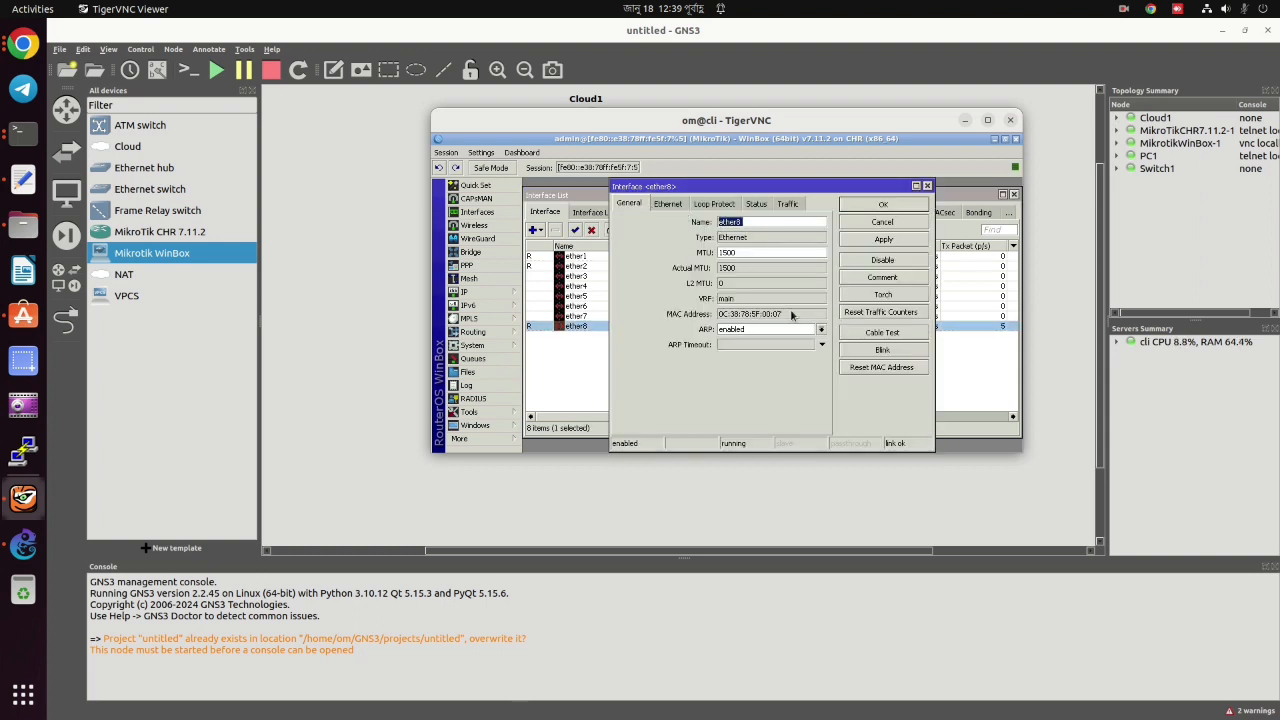
click(884, 205)
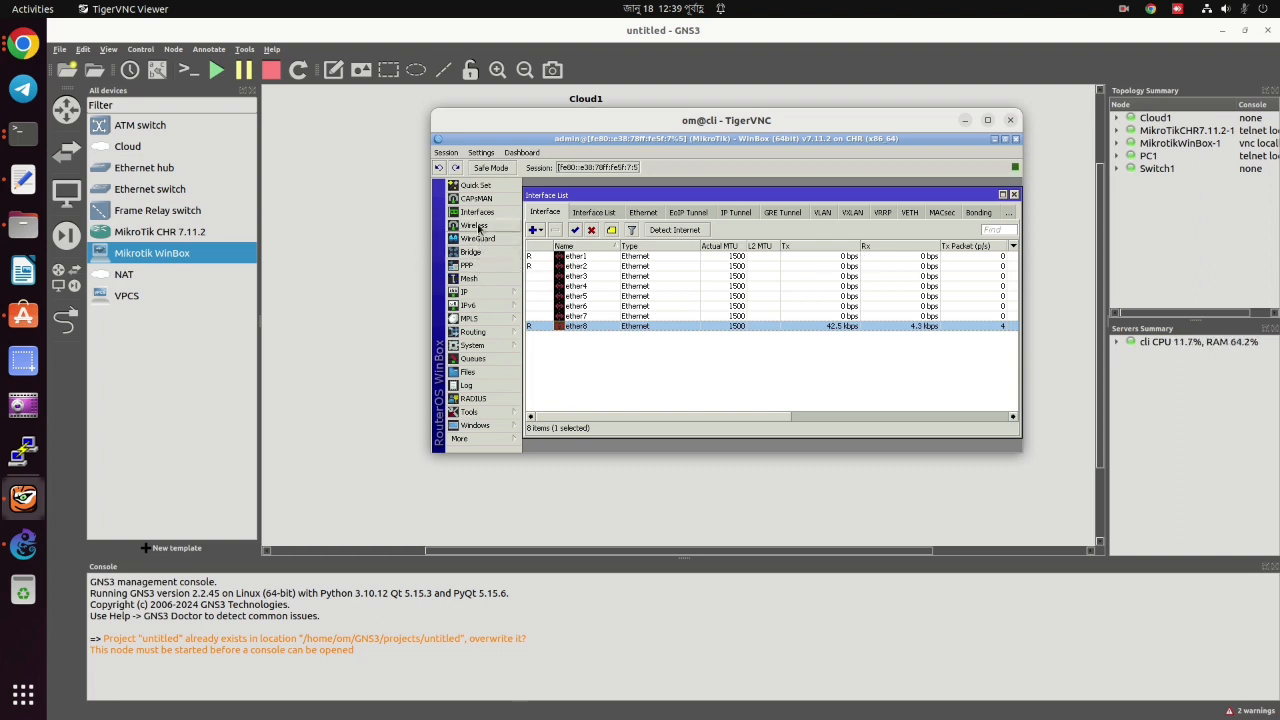
click(464, 291)
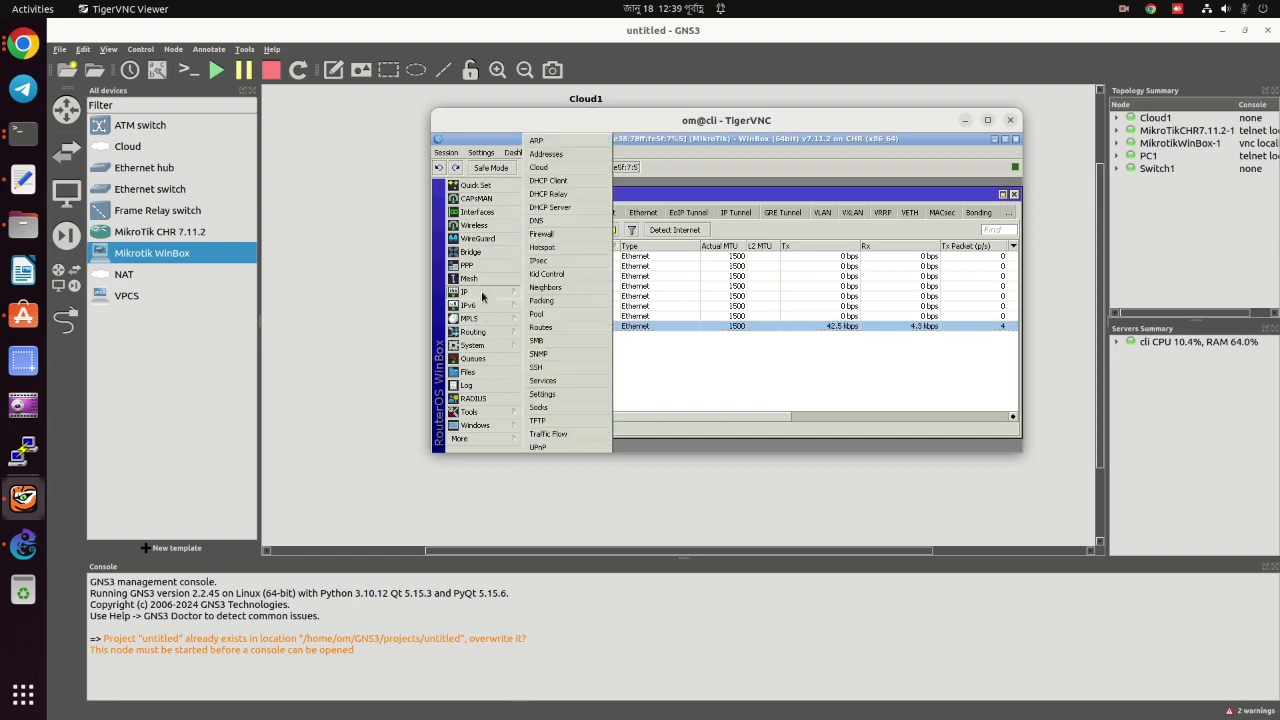
Open IP > Addresses, select the 192.168.0.61/24 entry, then bring the Interface List forward.
click(545, 154)
click(748, 251)
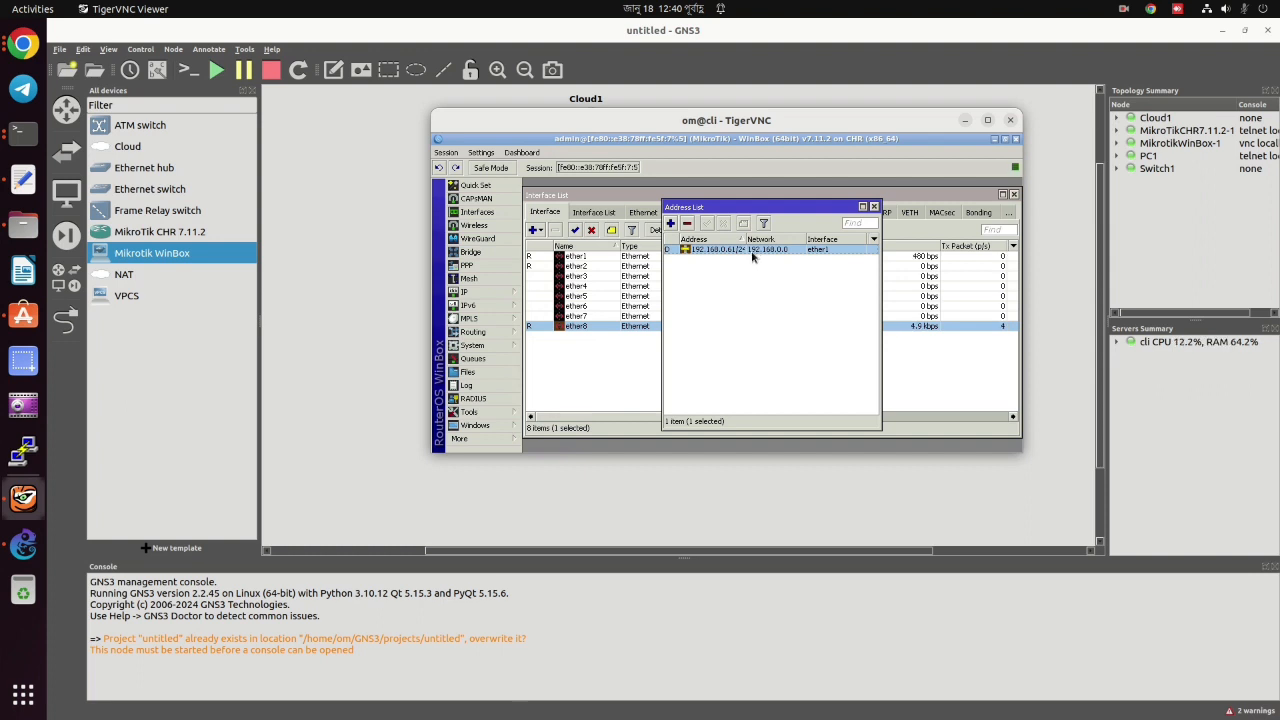
click(484, 214)
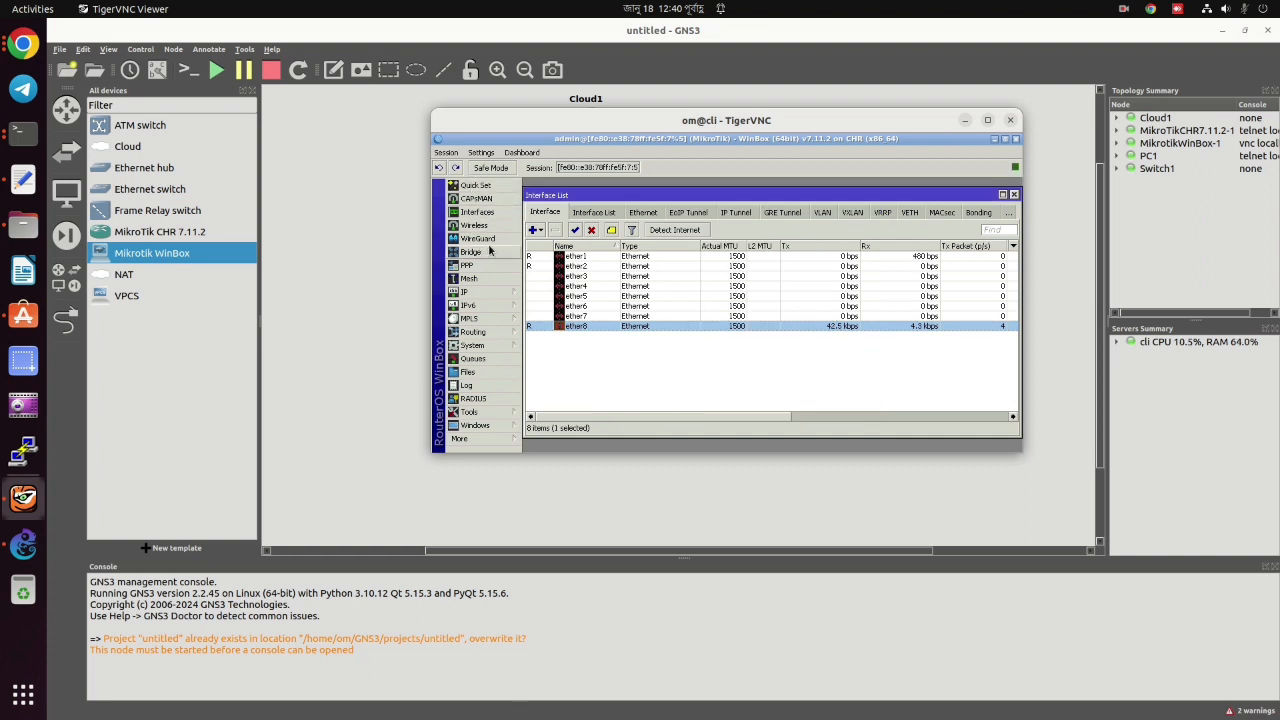
Open RADIUS and start a new server, enabling Called ID and Domain with protocol udp.
click(492, 400)
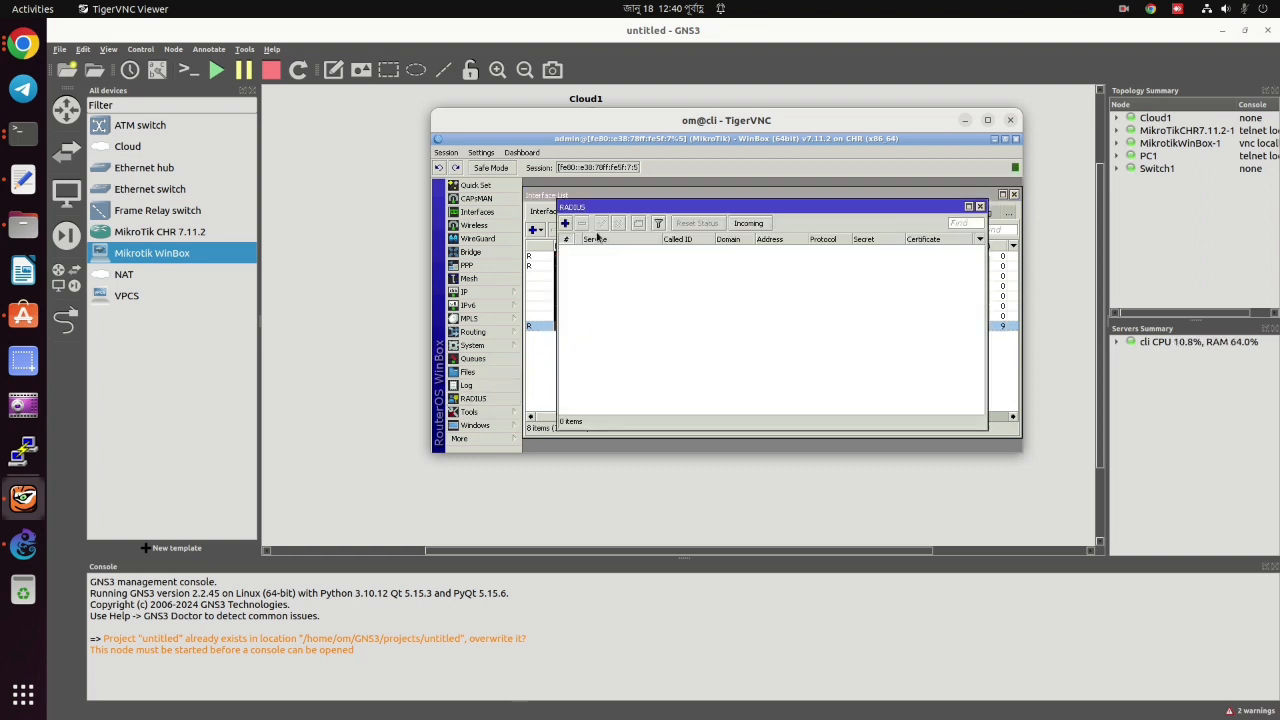
click(566, 224)
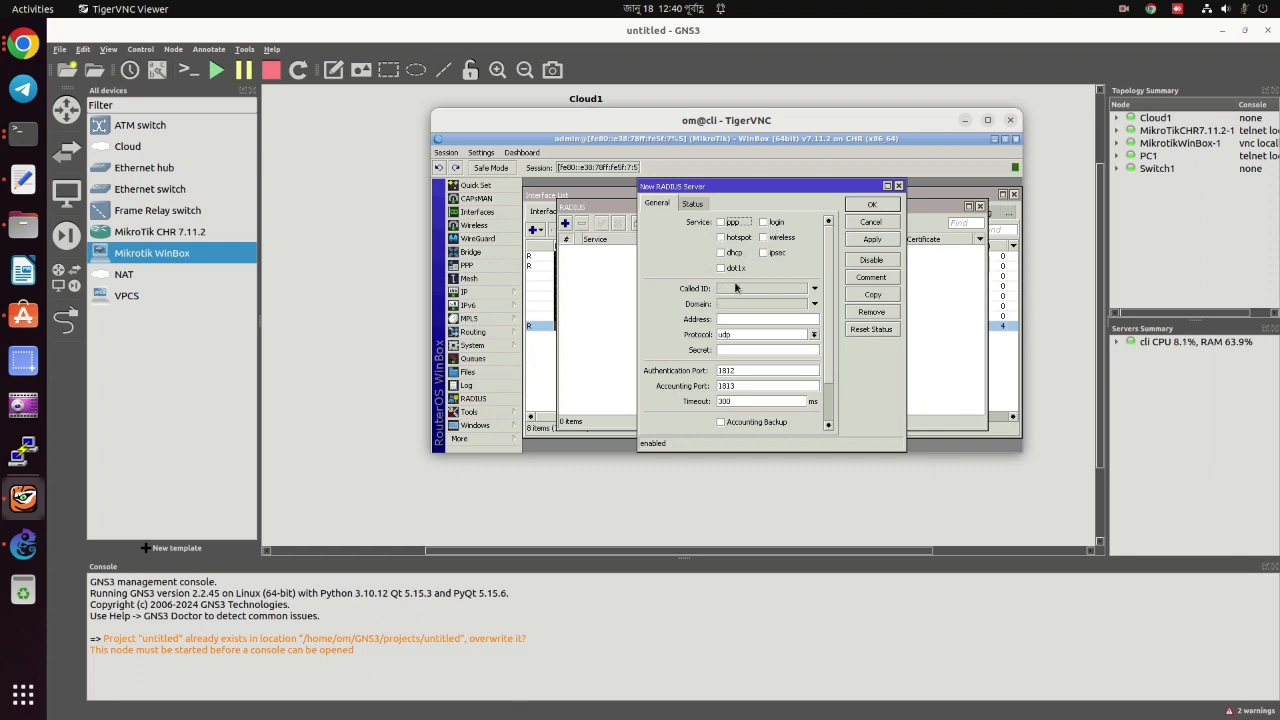
click(722, 289)
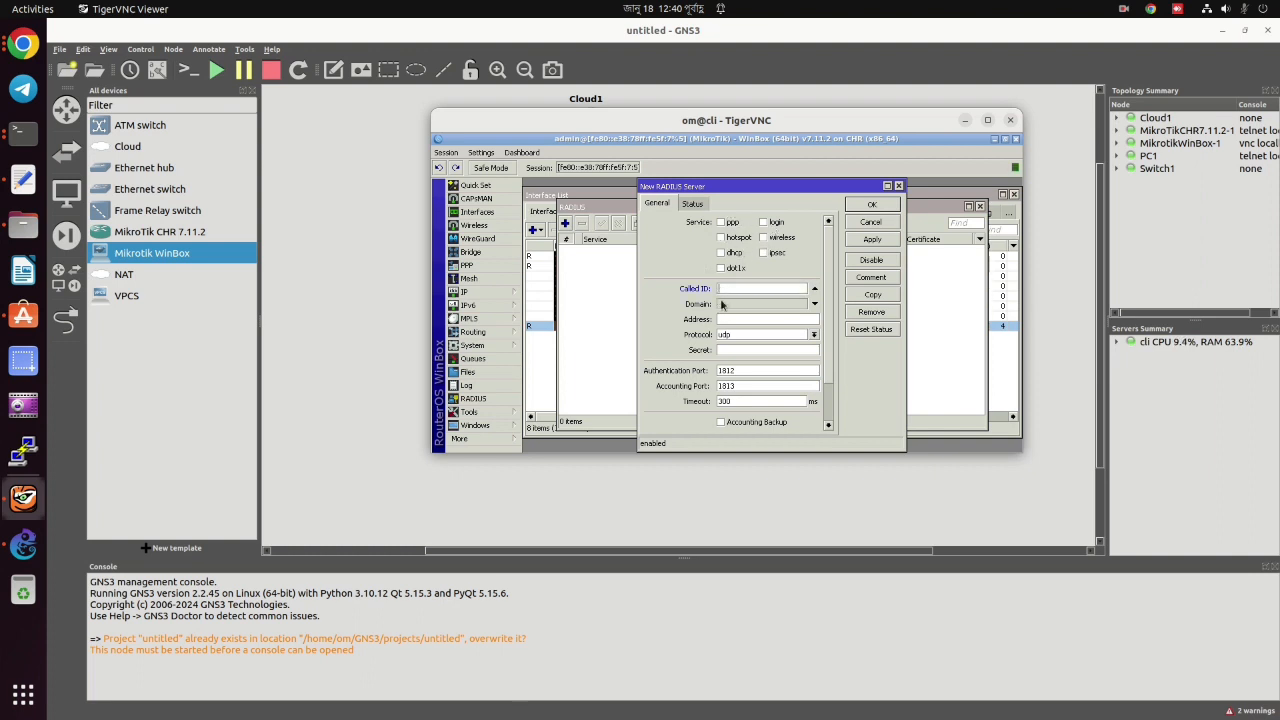
click(724, 304)
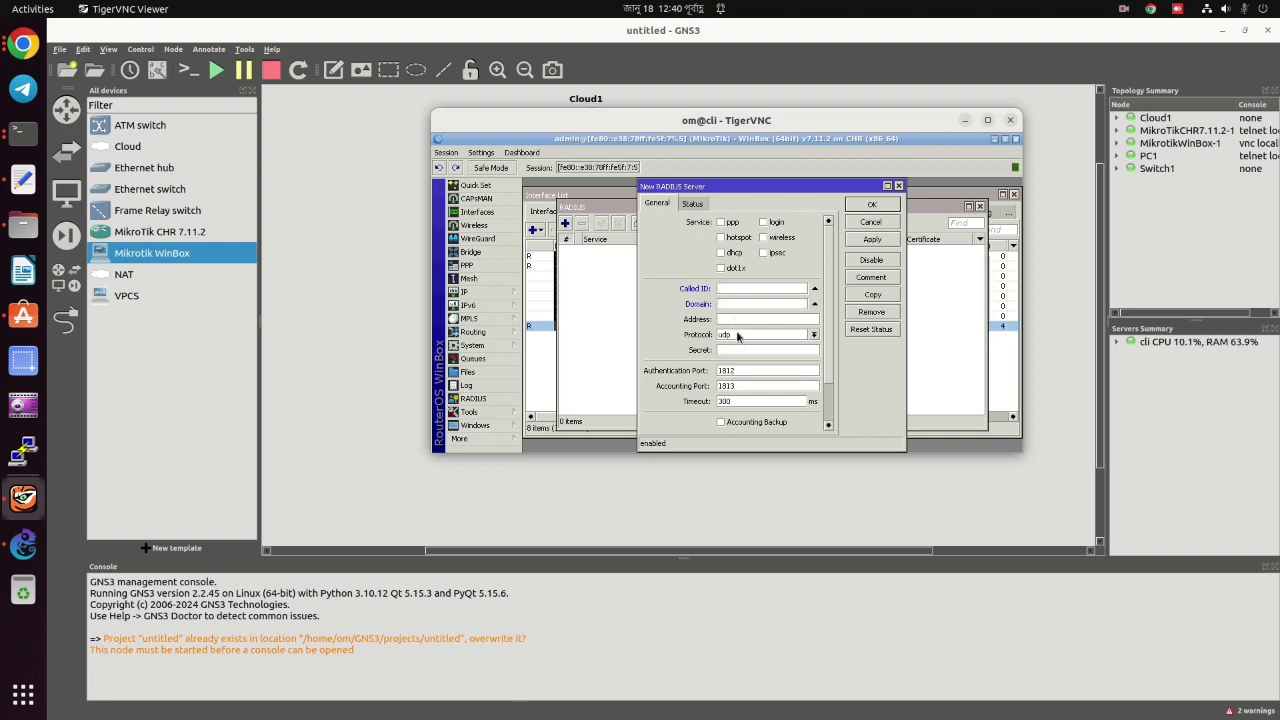
click(738, 336)
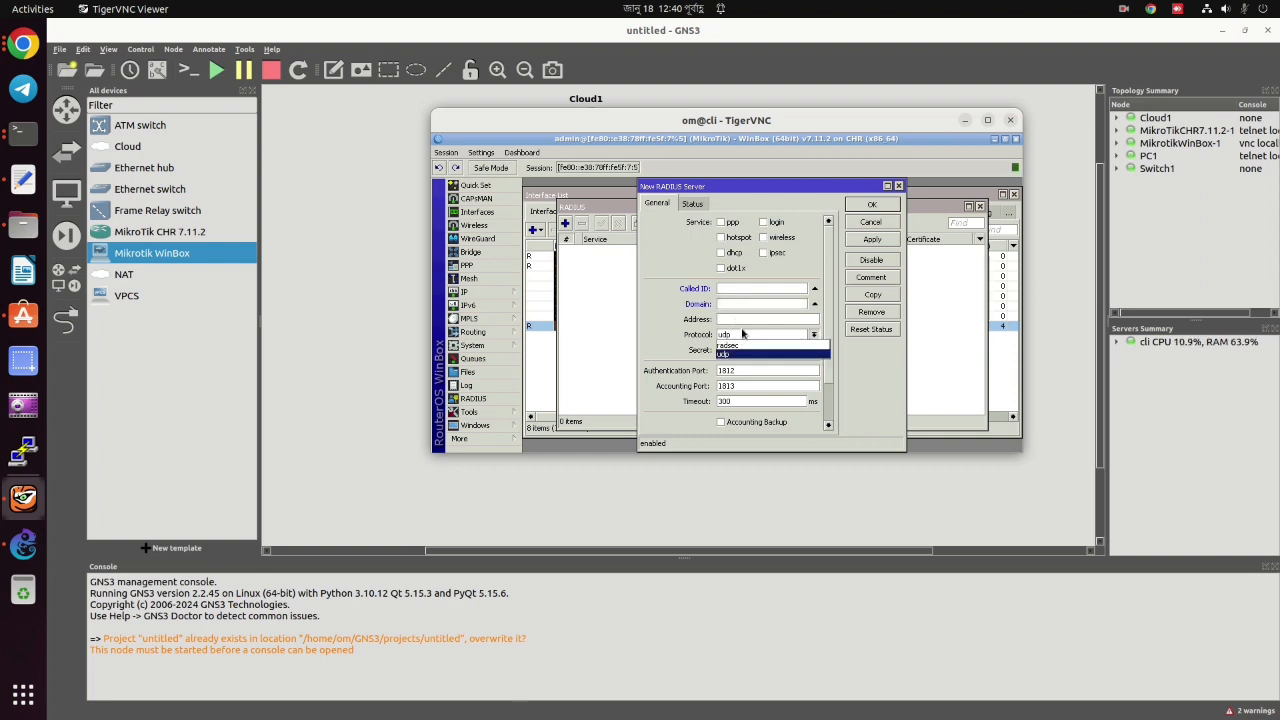
click(743, 334)
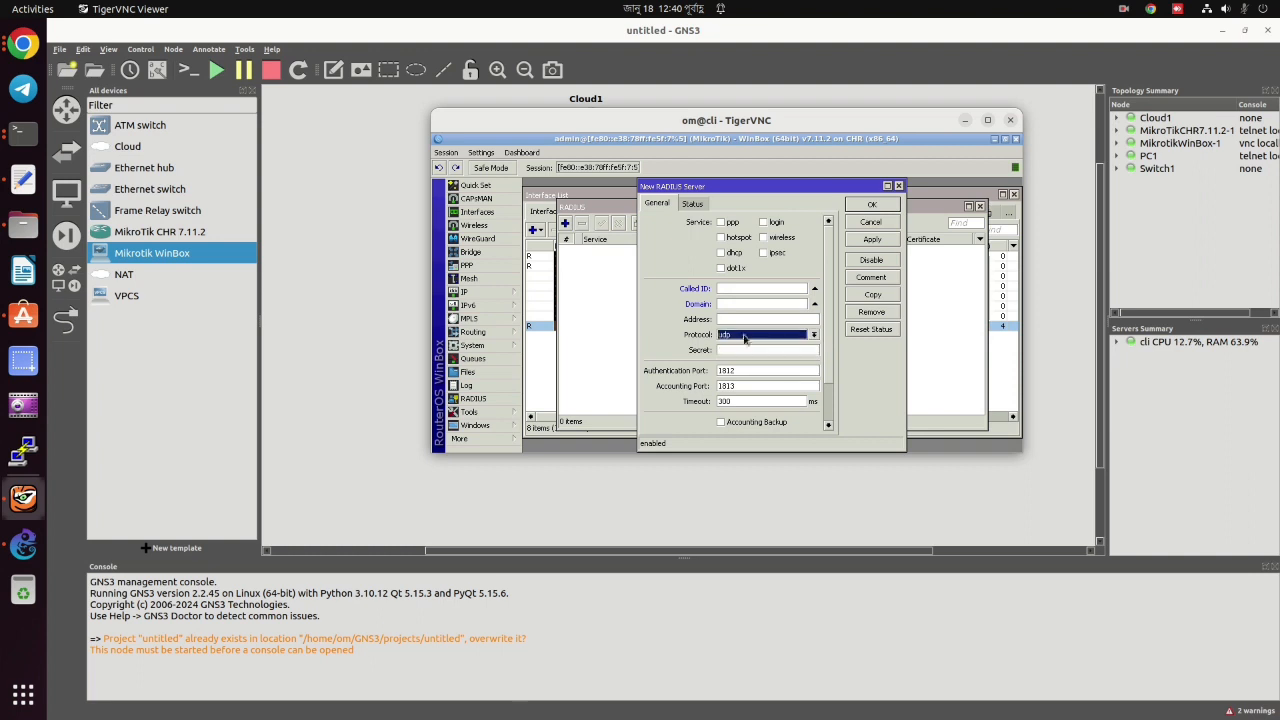
Try saving the new RADIUS server, dismiss the address-required error, and discard the entry.
click(746, 349)
click(870, 205)
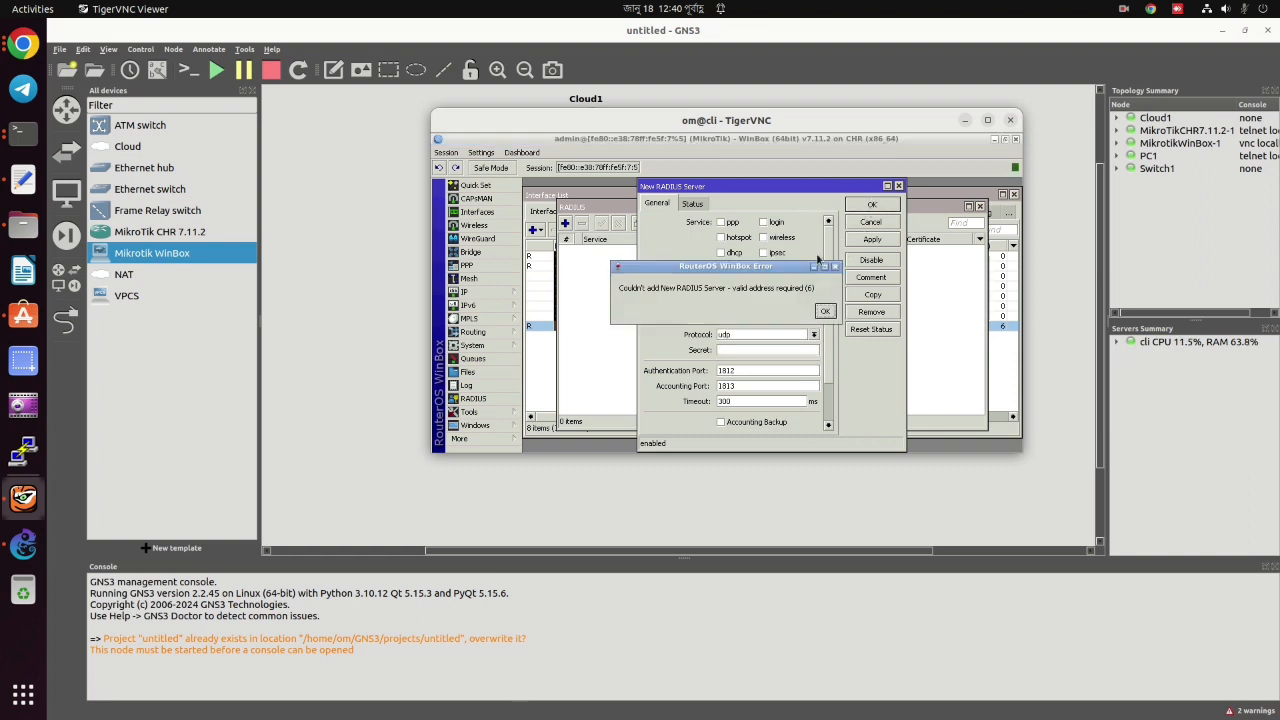
click(828, 312)
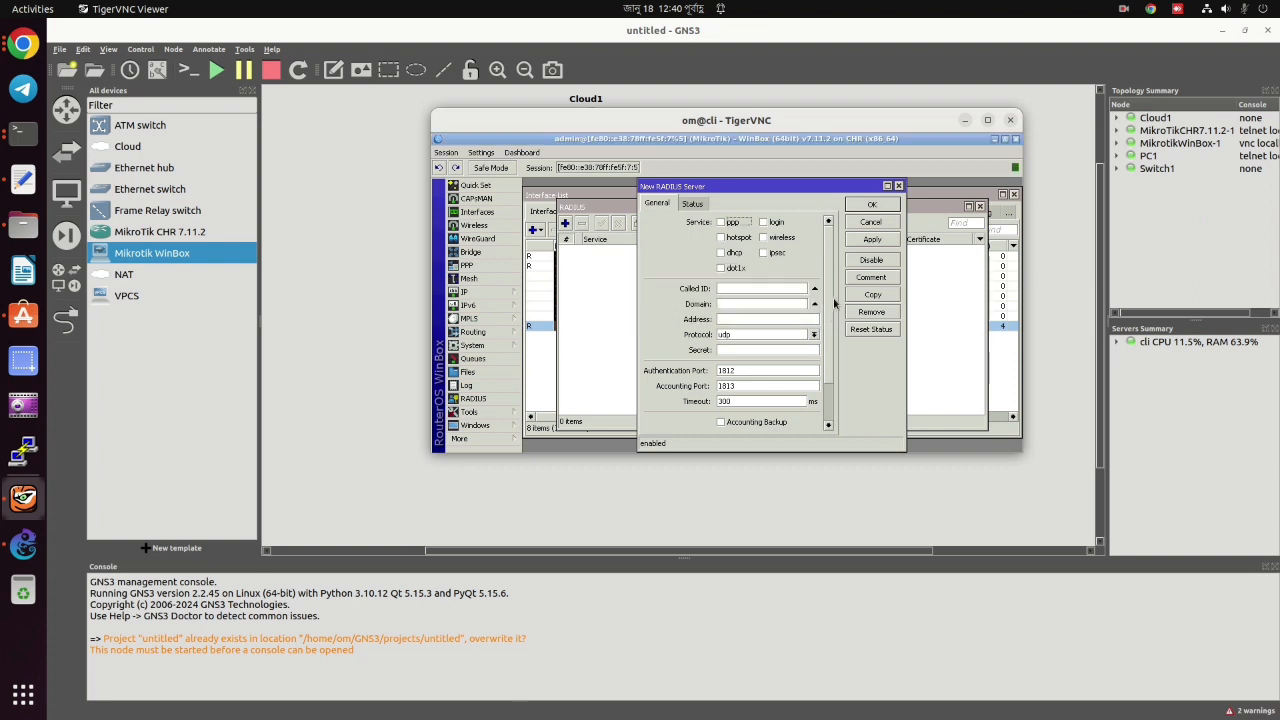
click(898, 187)
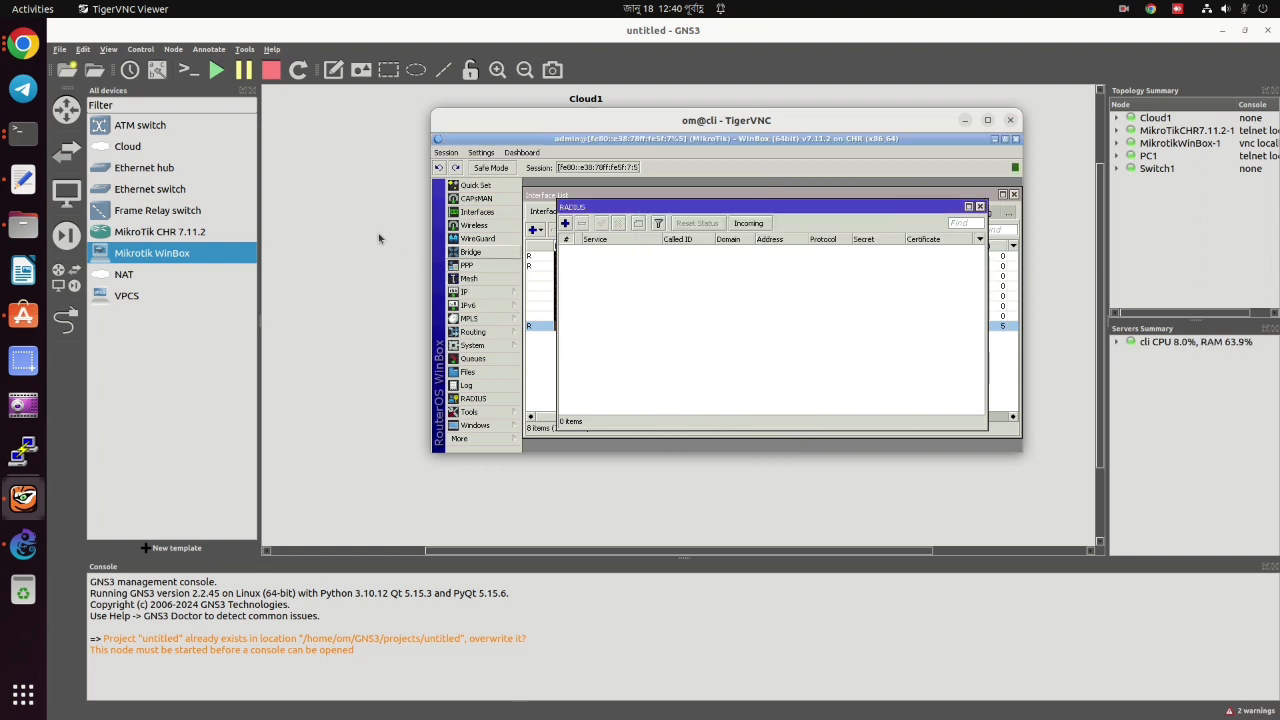